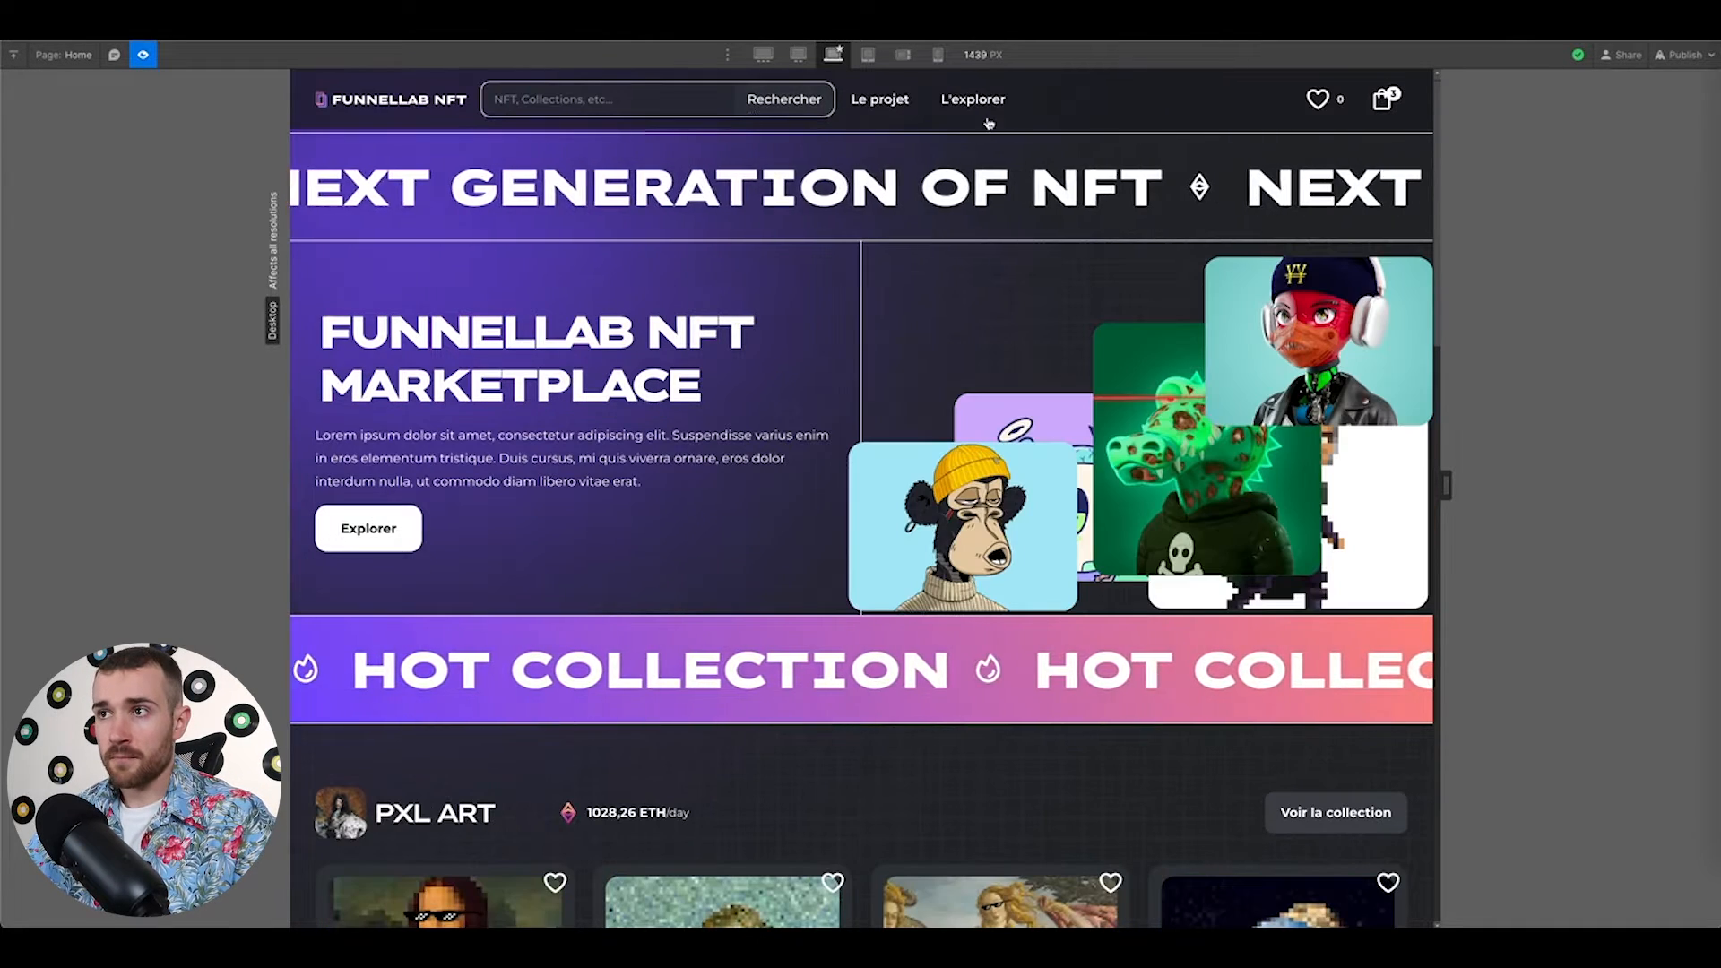
Toggle the L'explorer dropdown in the finished site's preview to examine its opening and closing animation
click(992, 112)
click(992, 112)
click(992, 112)
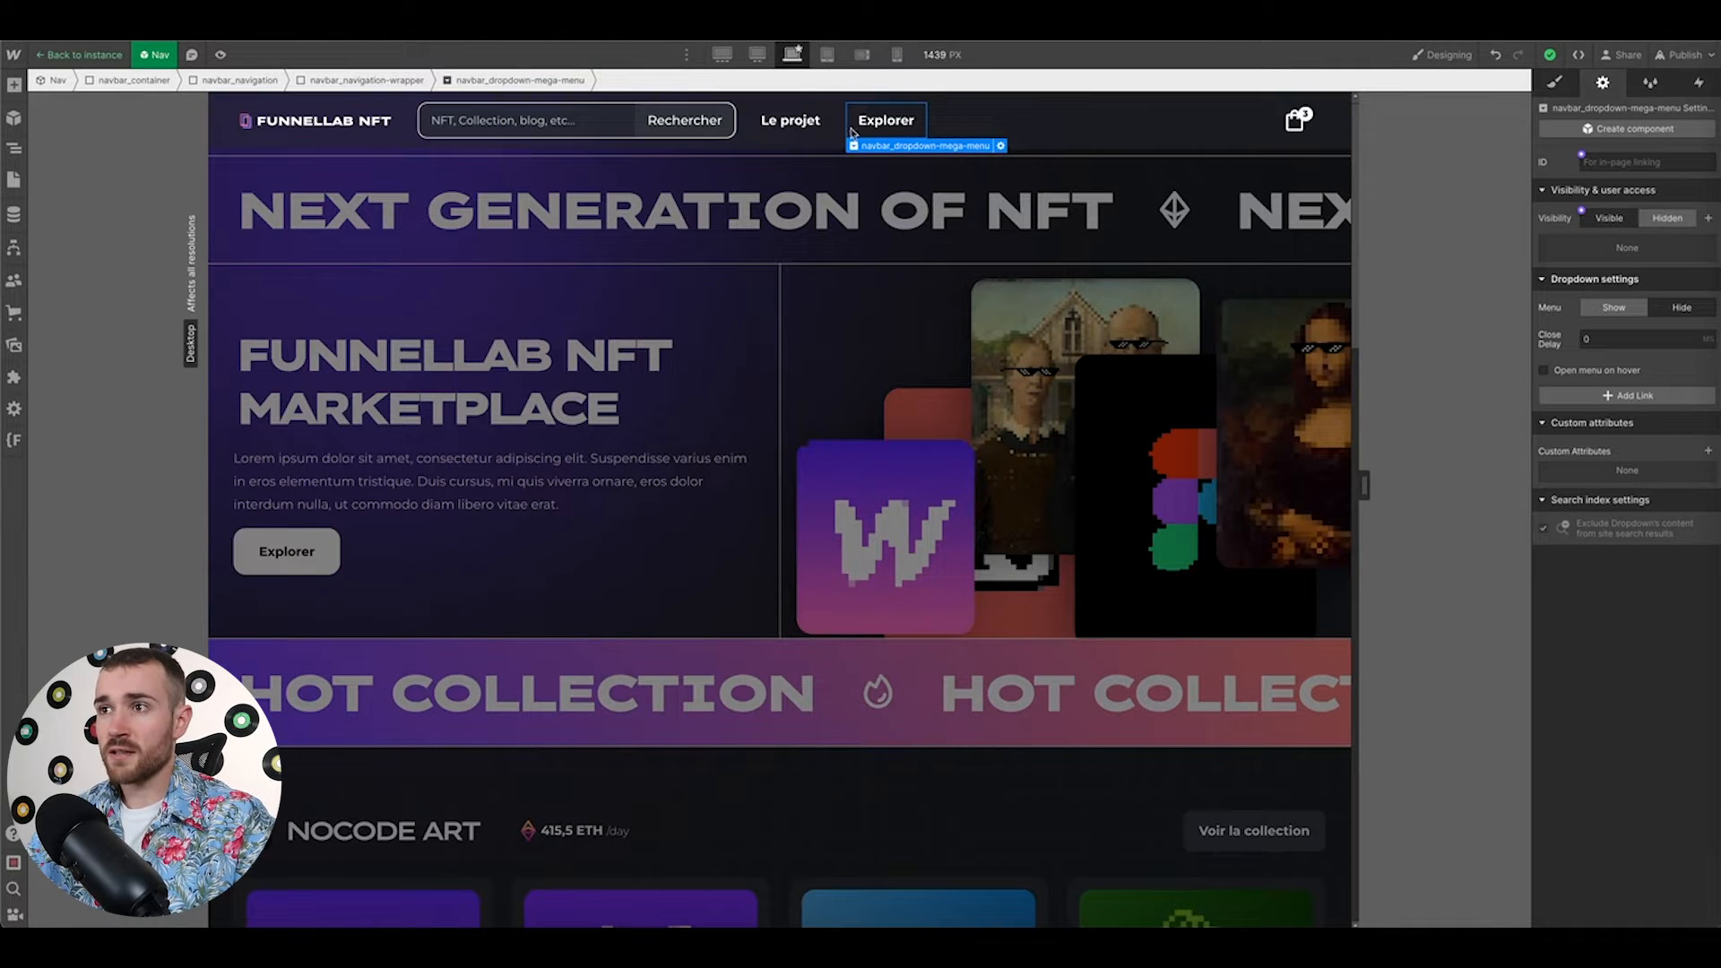
Add a Dropdown opens element trigger to navbar_dropdown-mega-menu
click(14, 148)
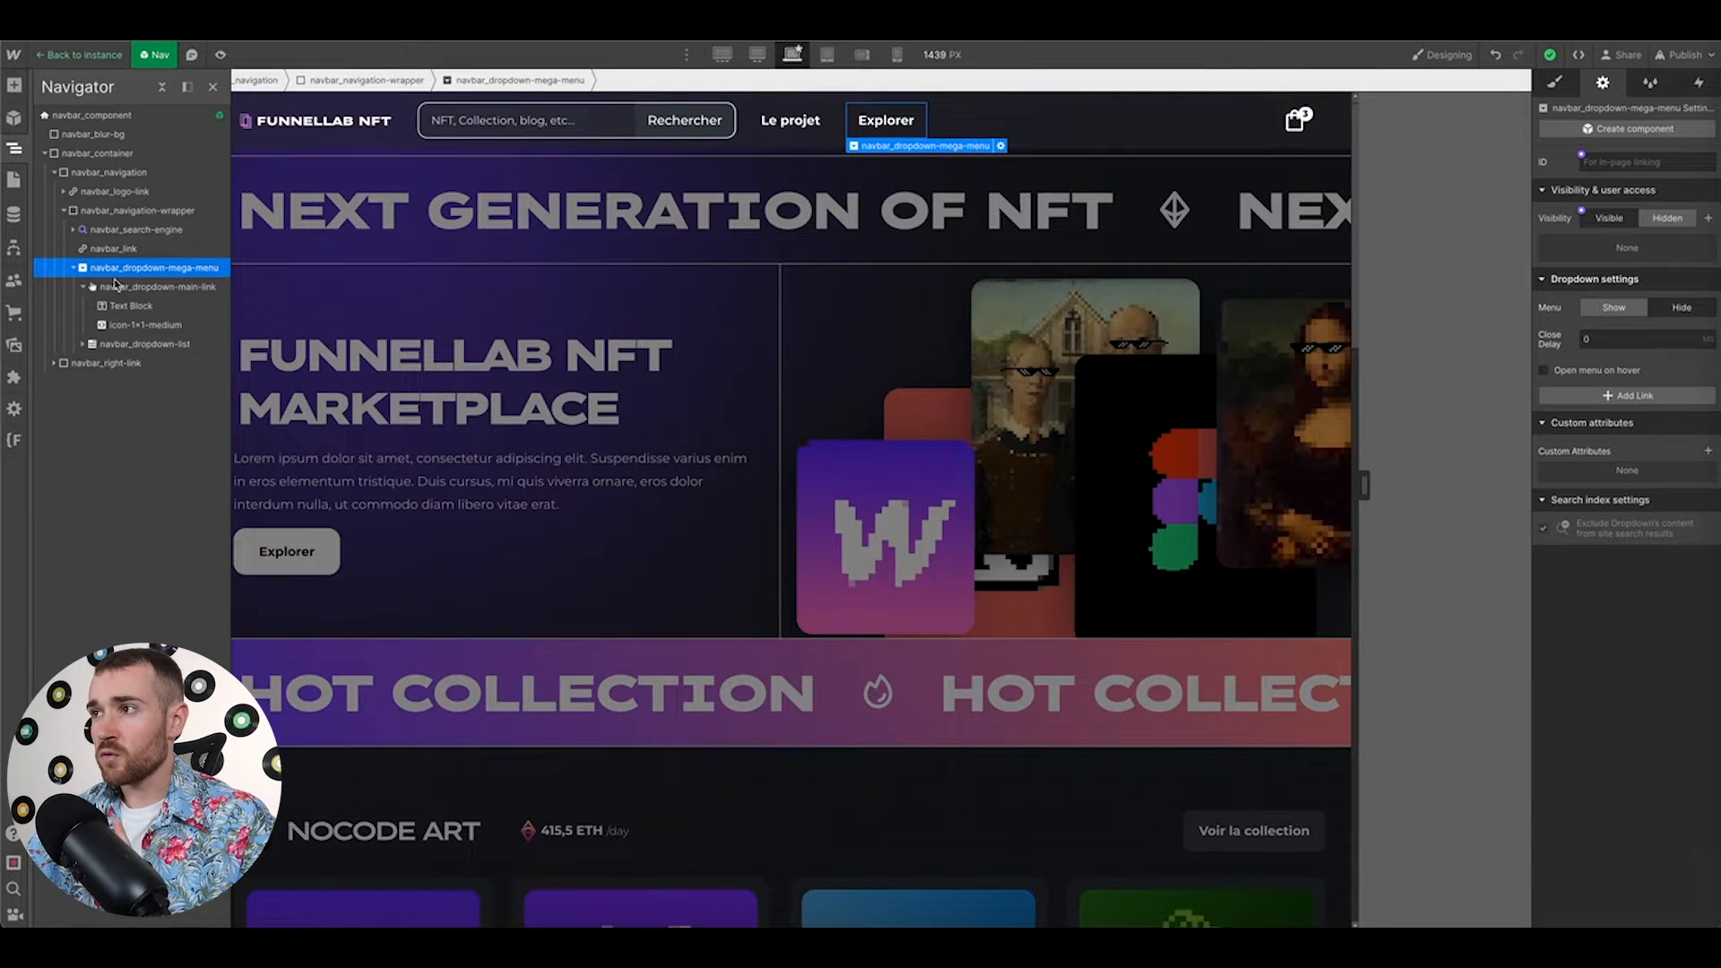
click(1699, 84)
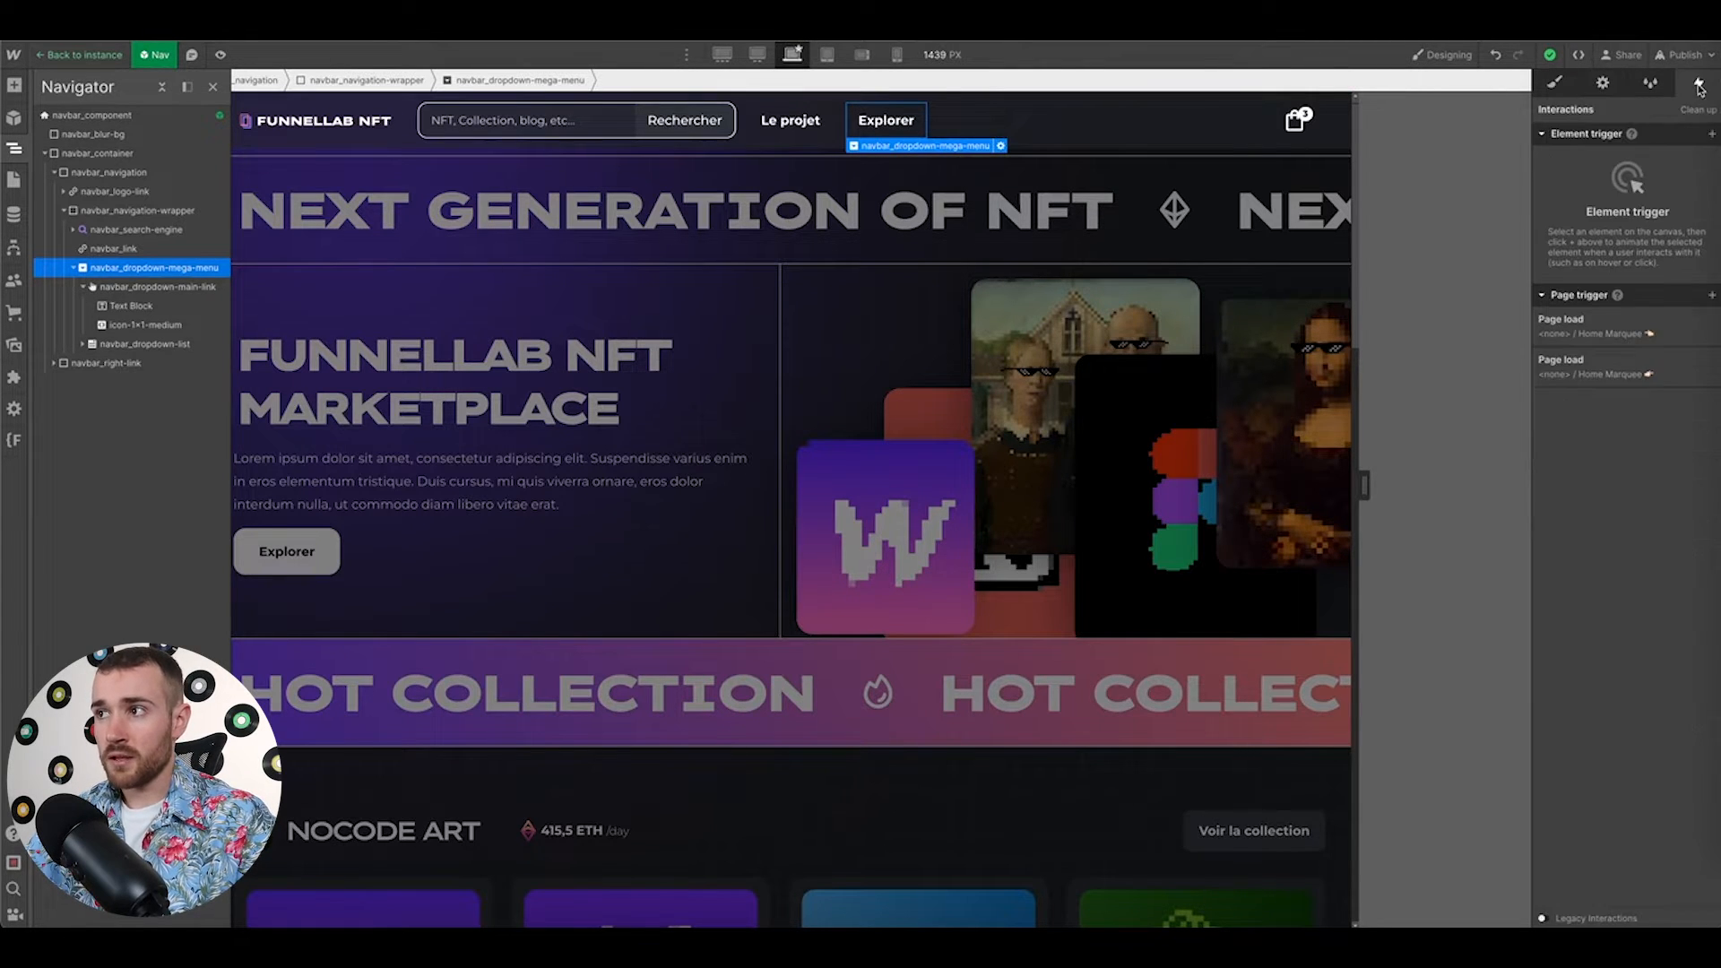
click(1711, 136)
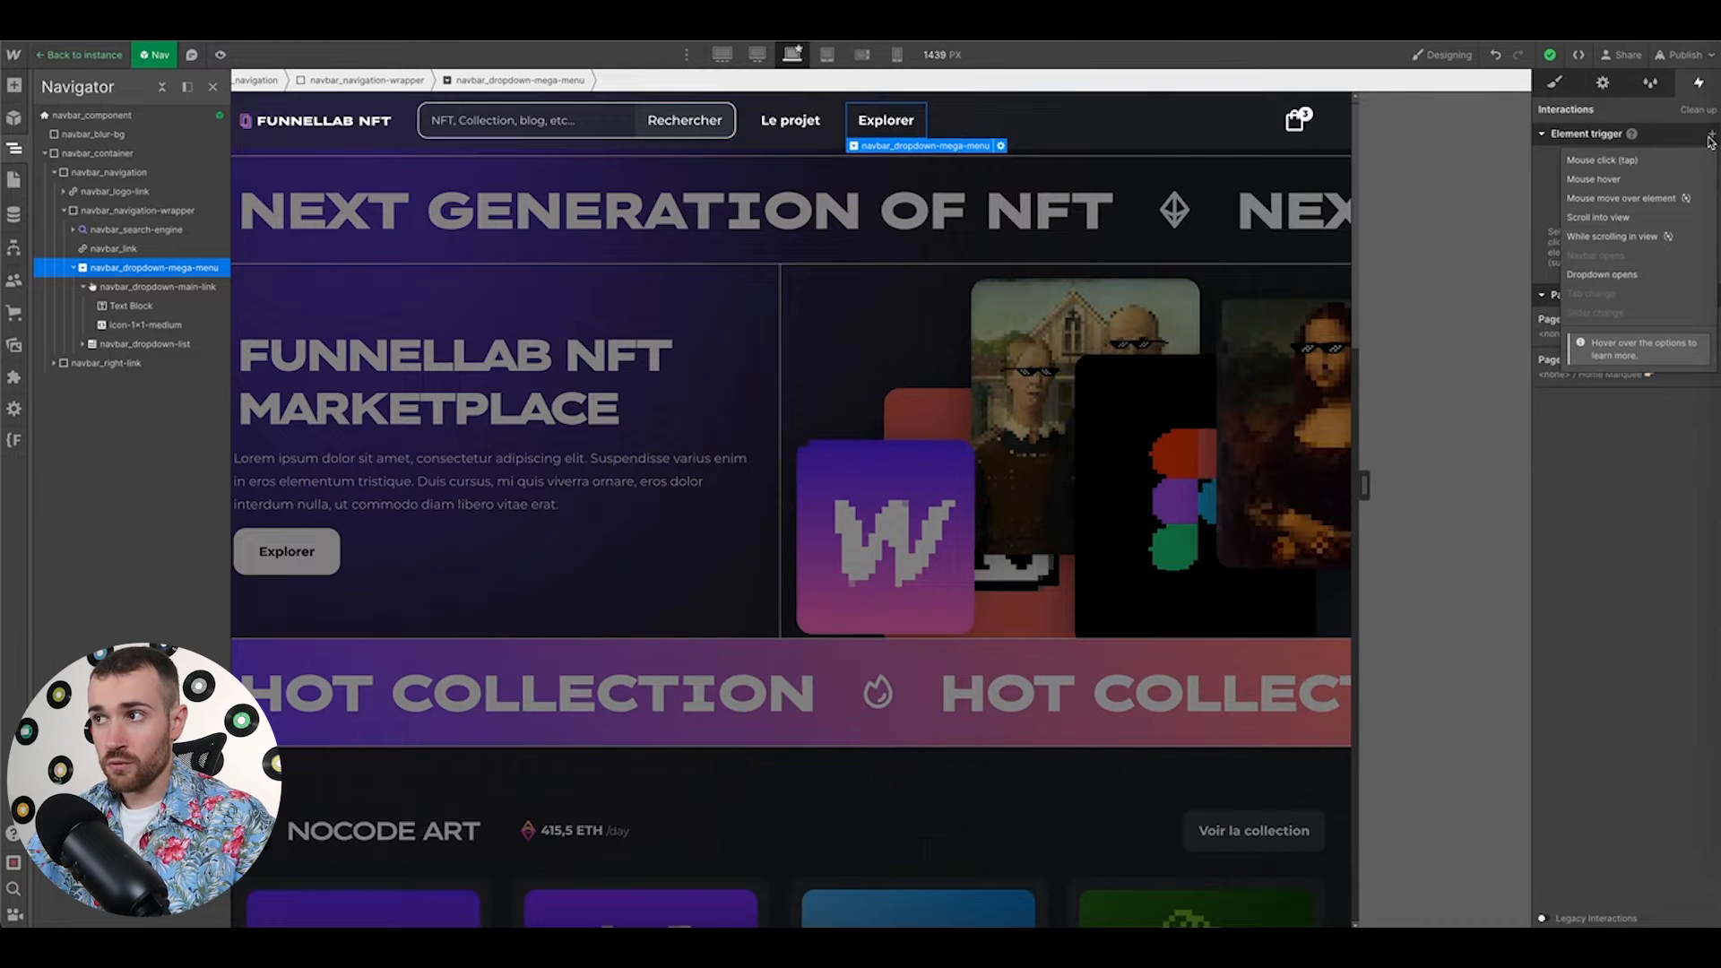
click(1599, 278)
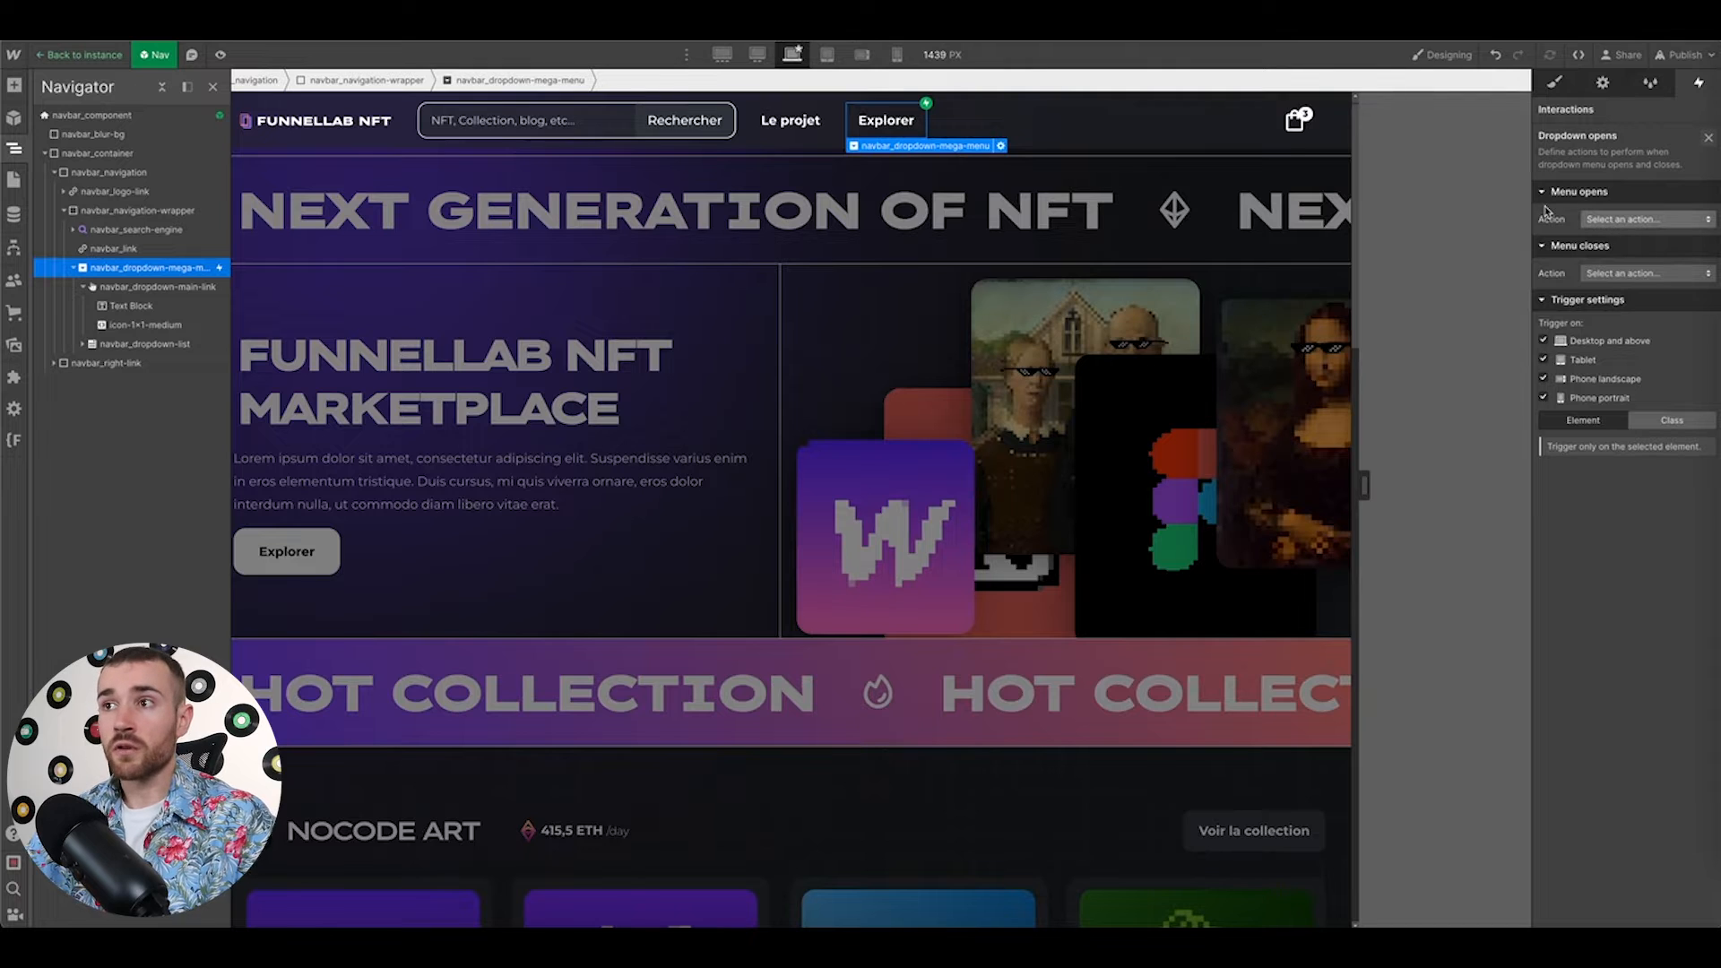
Set the menu-opens action to start an animation and create a new timed animation named "Menu Dropdown Open"
click(1608, 218)
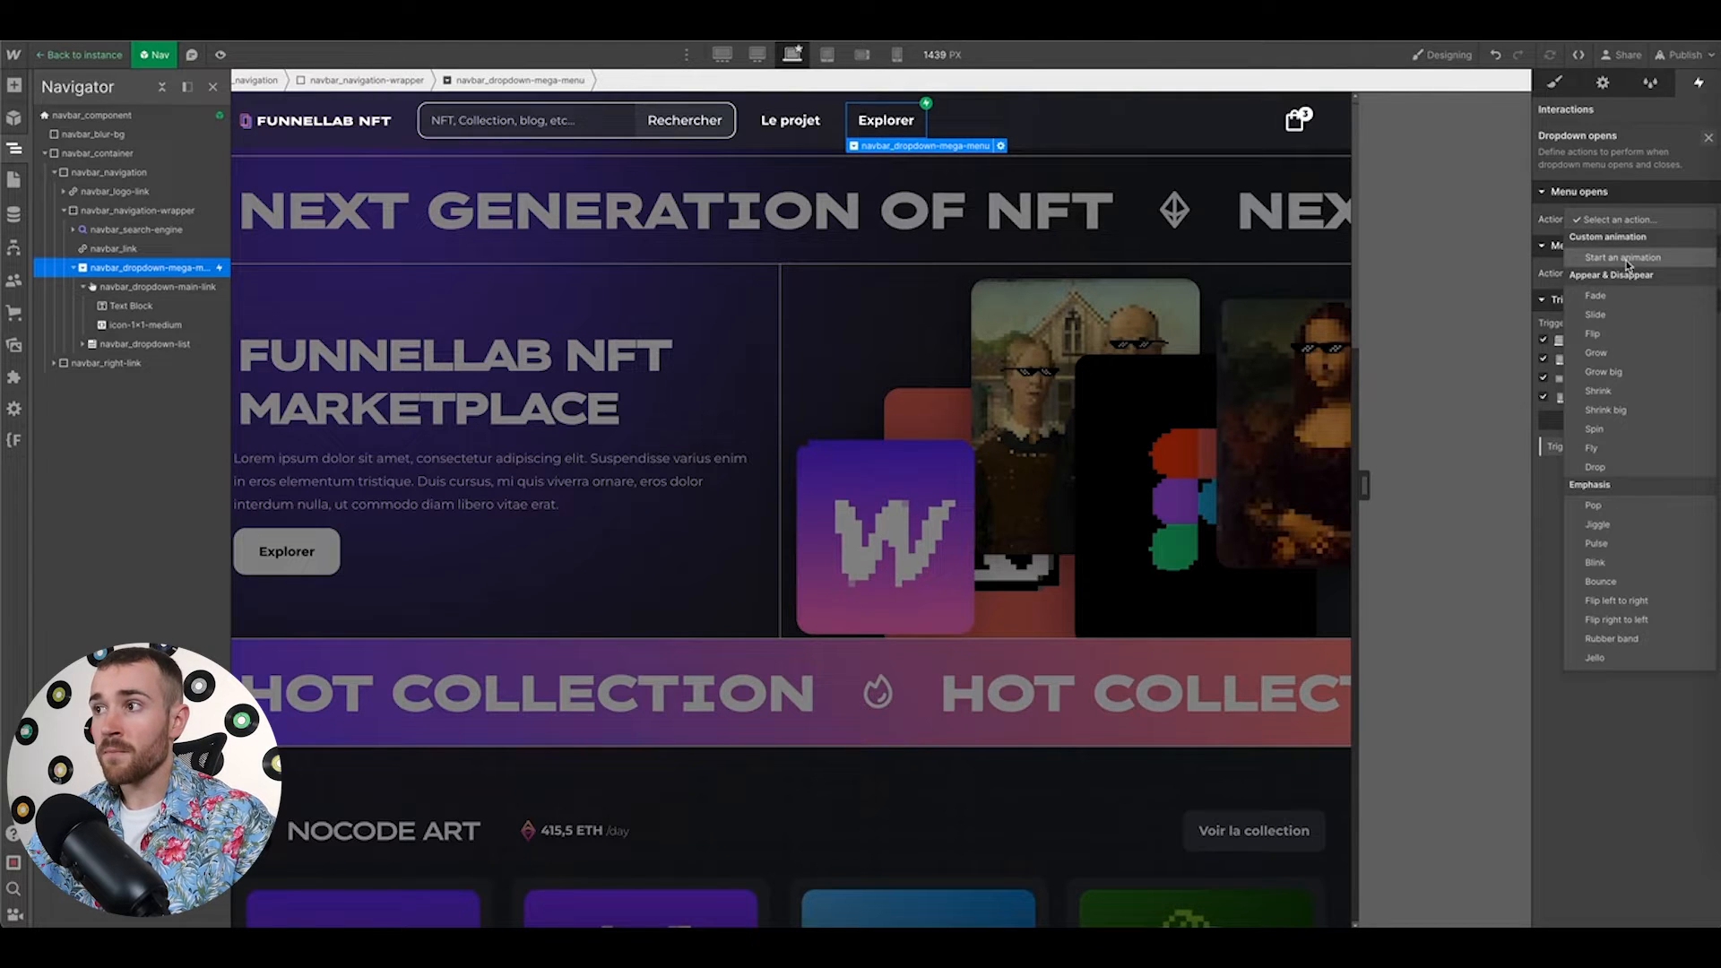
click(1627, 259)
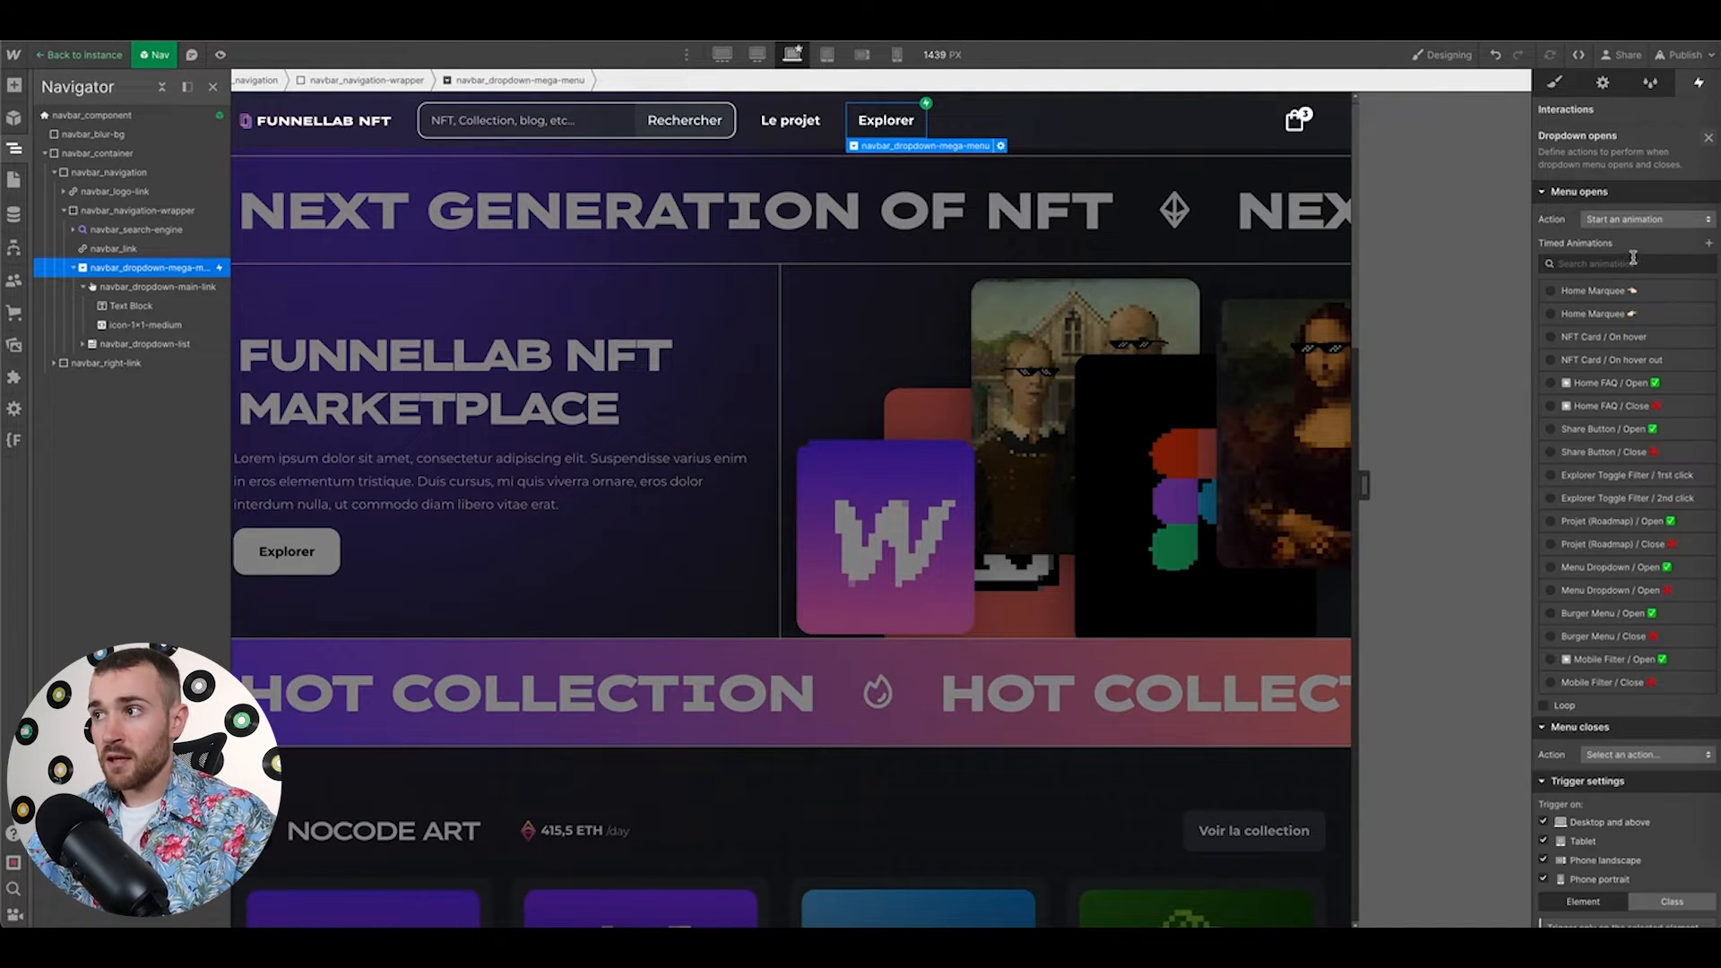
click(1712, 247)
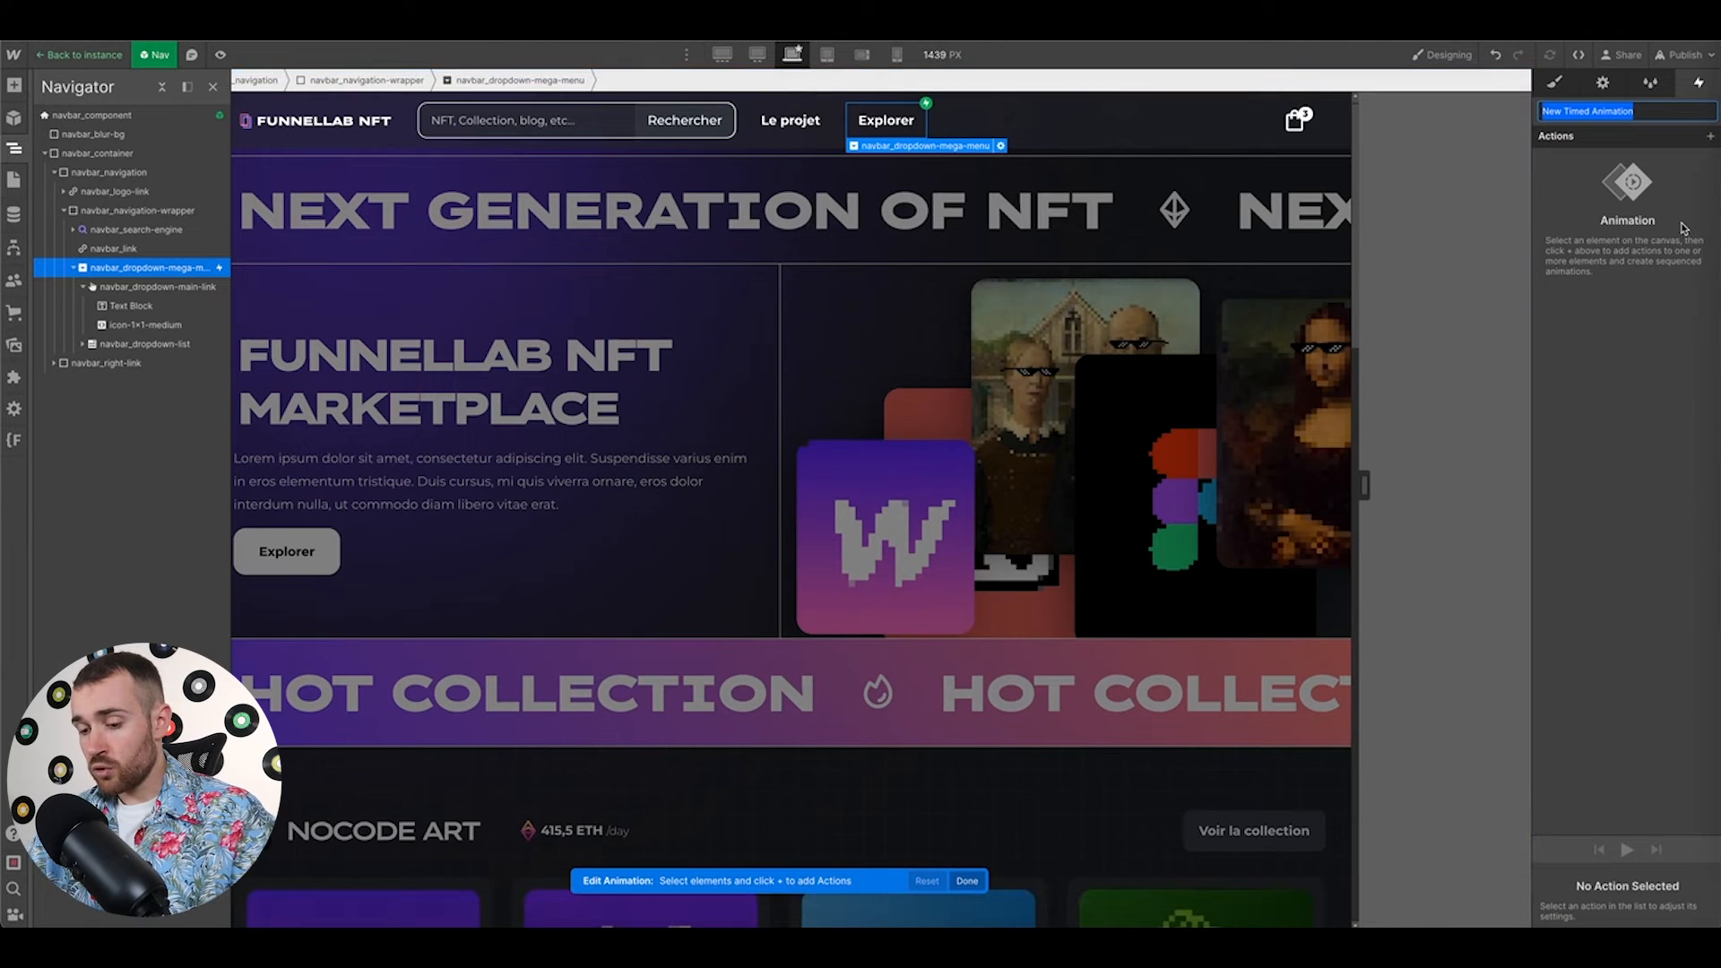
text(Menu)
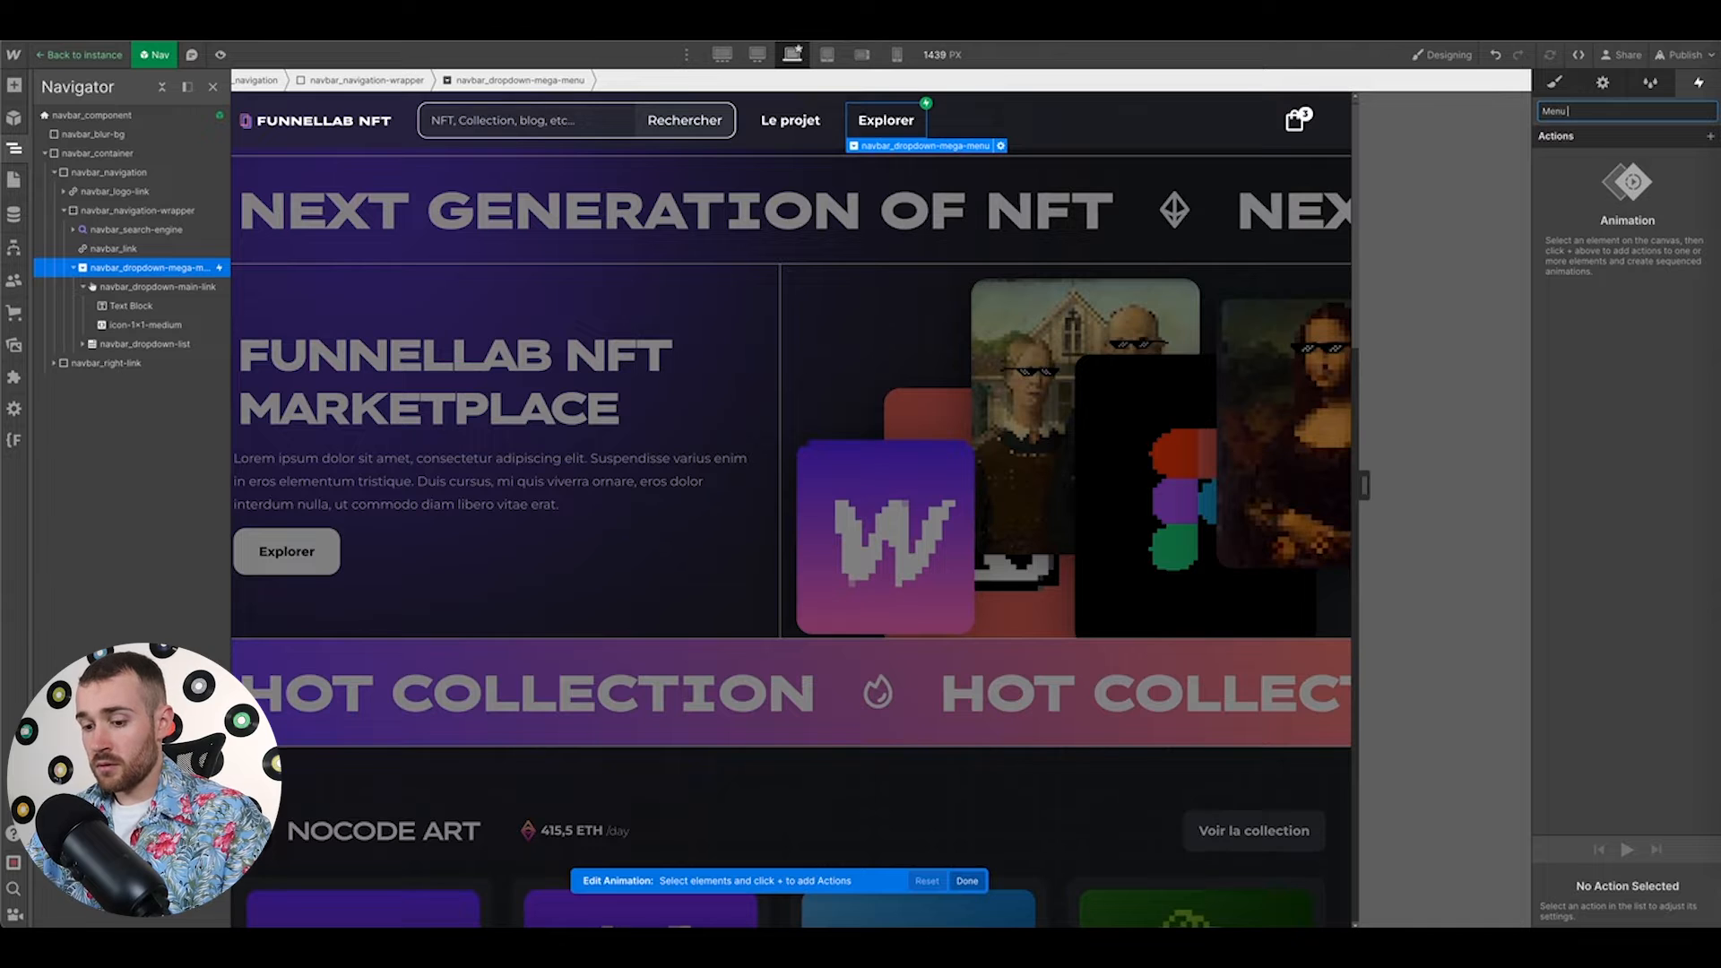
text( Dropdowns)
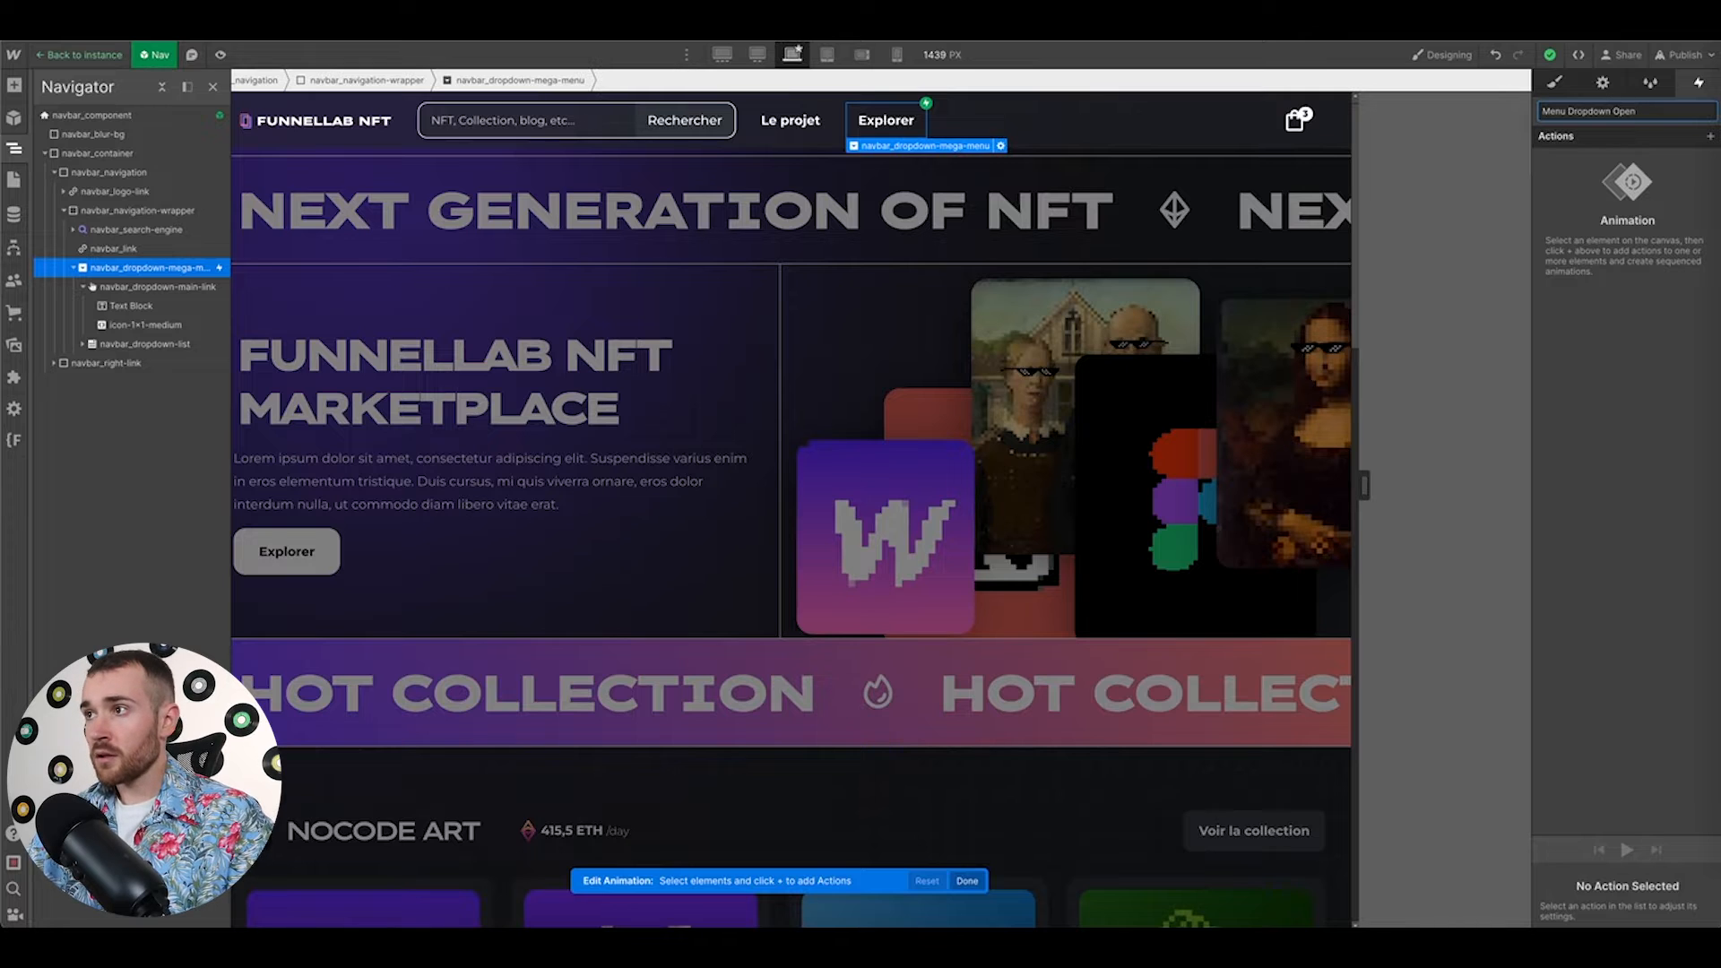
key(Return)
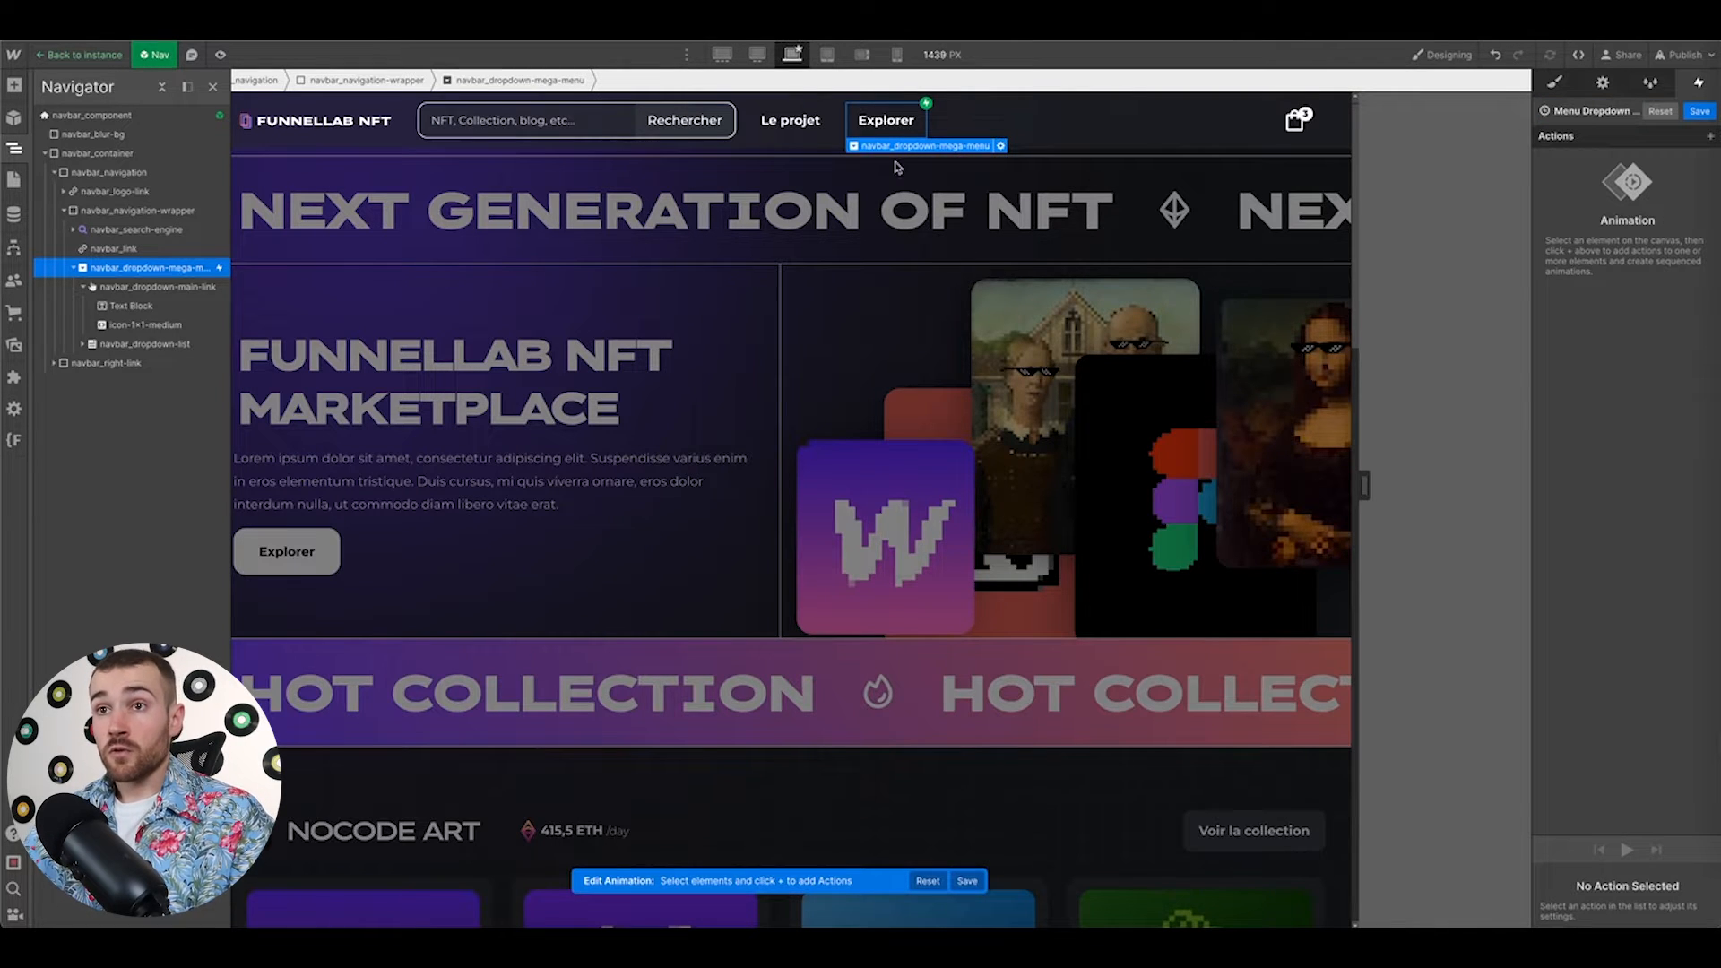
Add simultaneous Move and Opacity actions for navbar_dropdown-list and set both as the initial state
click(136, 344)
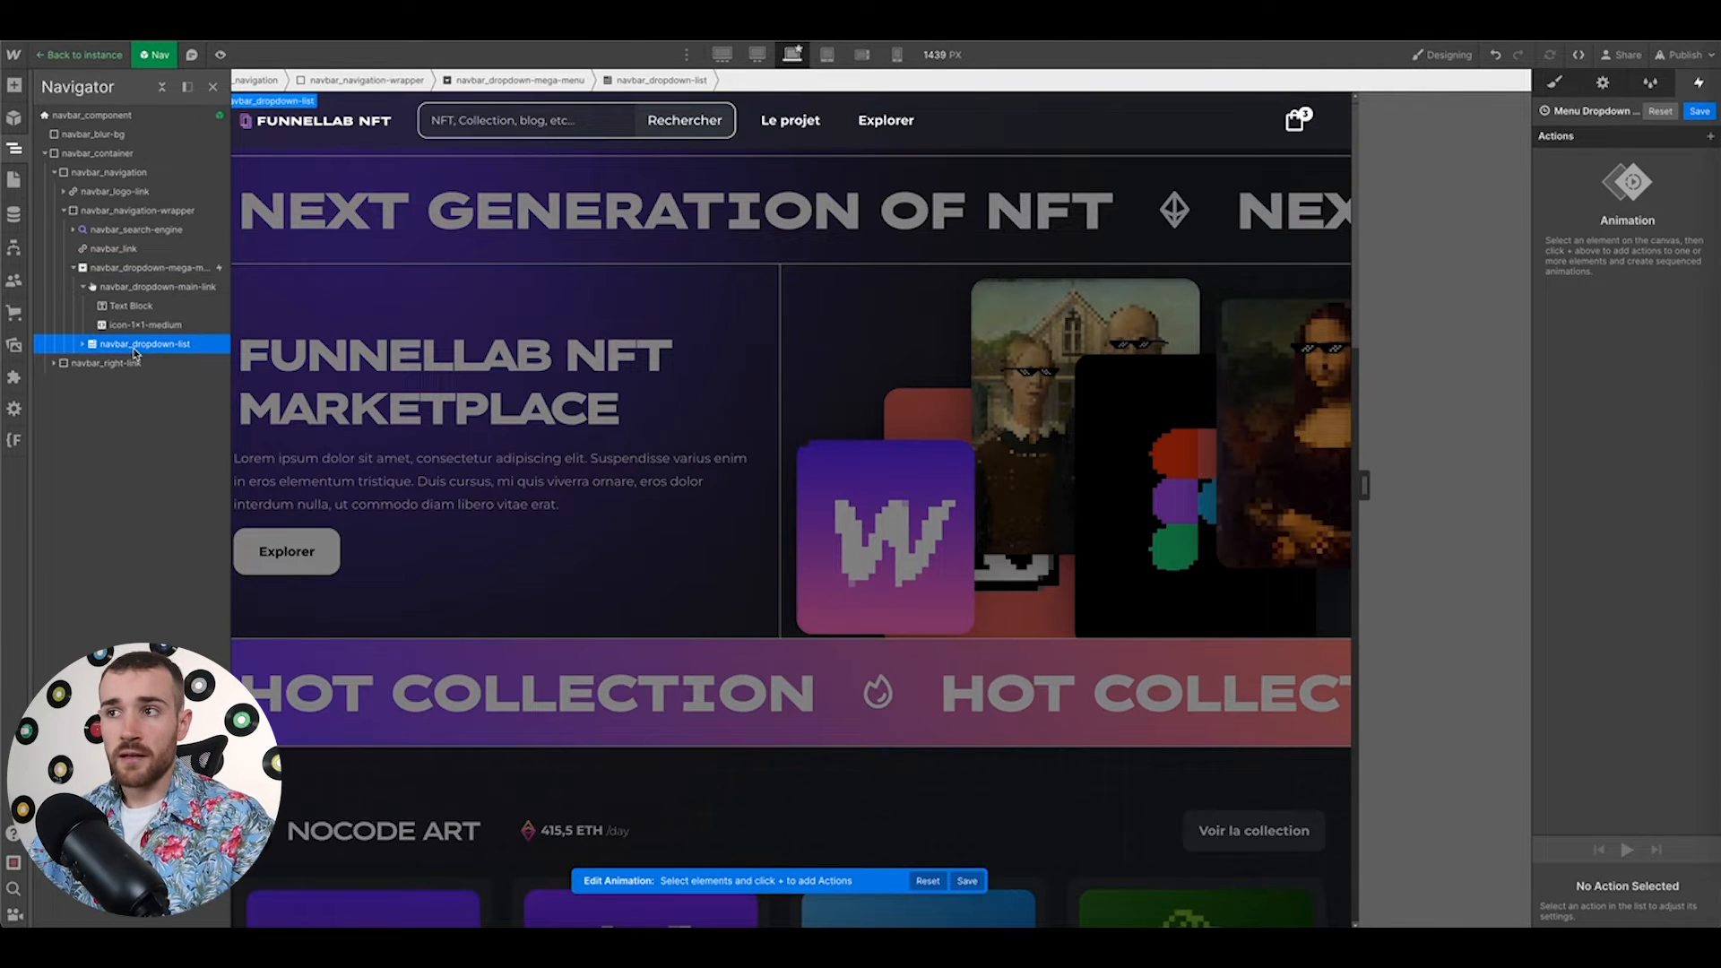
click(1710, 138)
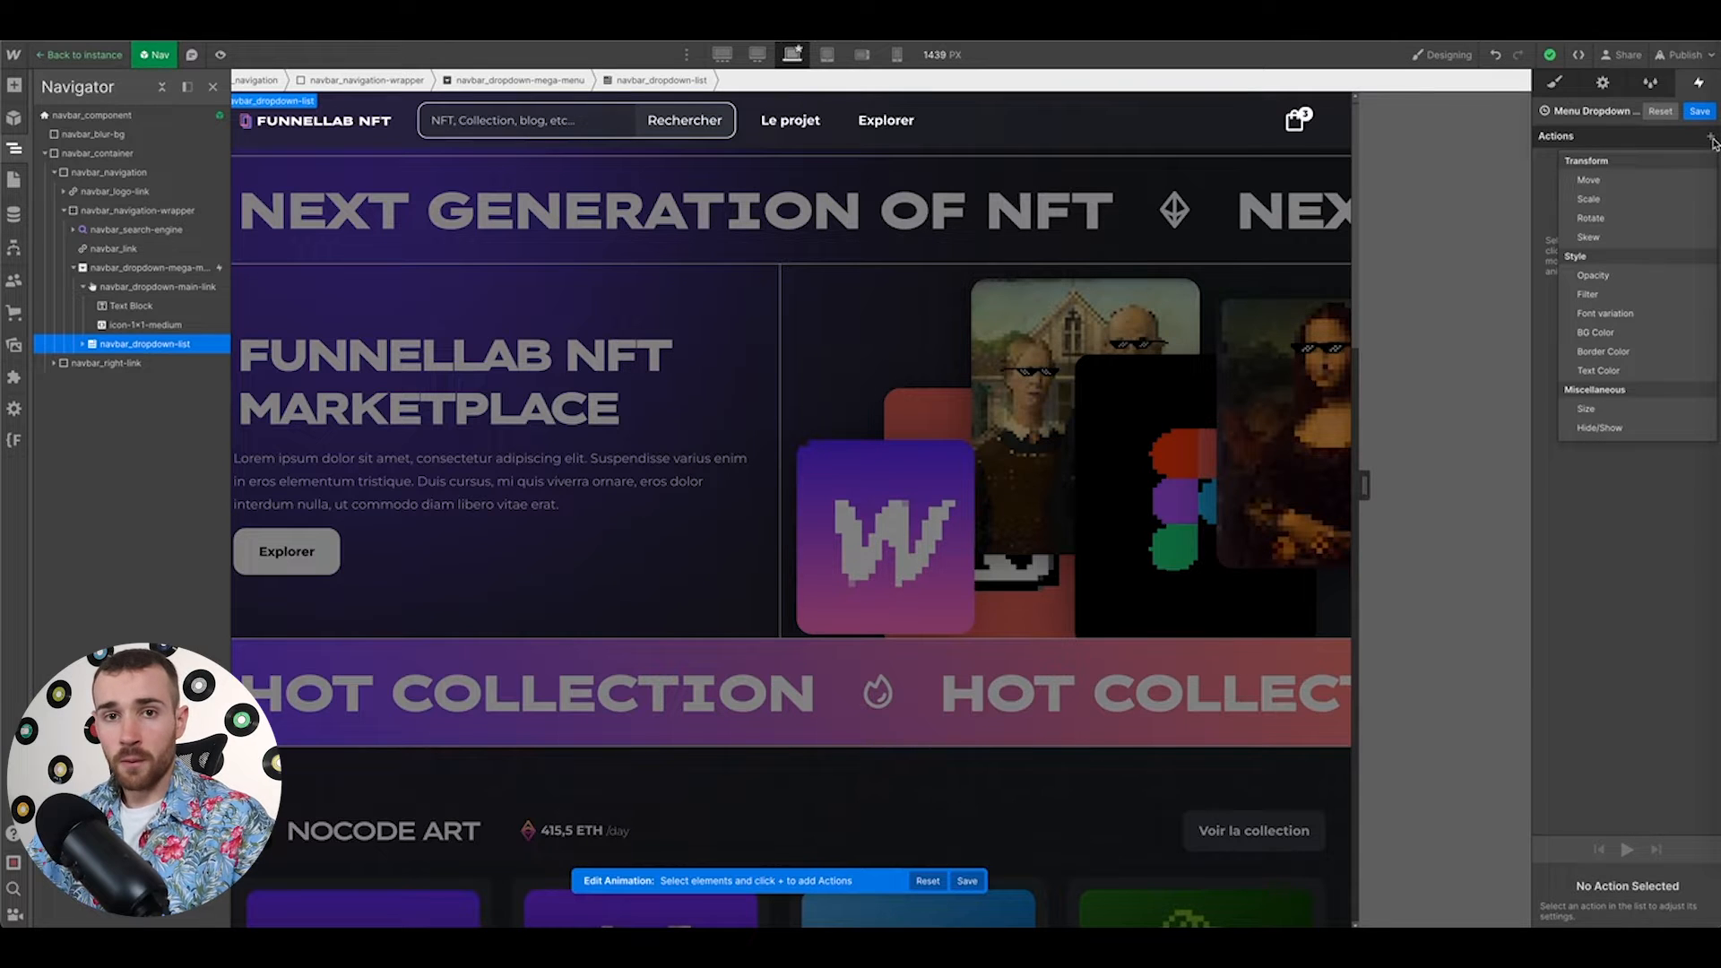
click(1626, 182)
click(1626, 189)
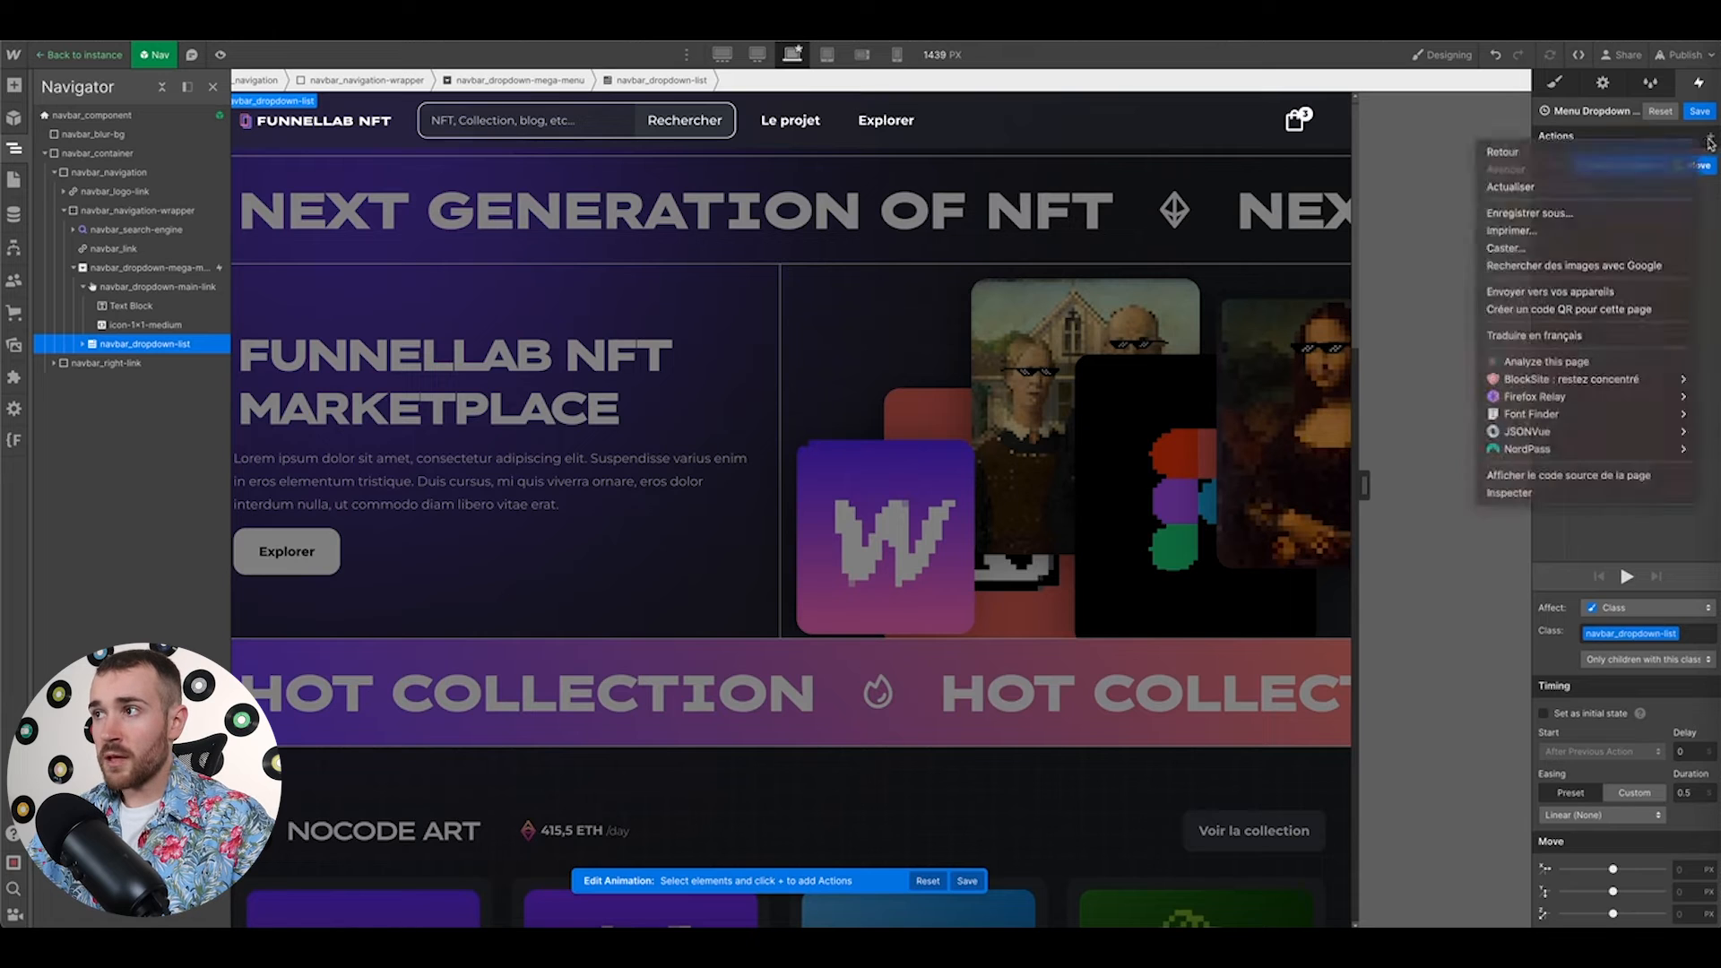
click(1601, 276)
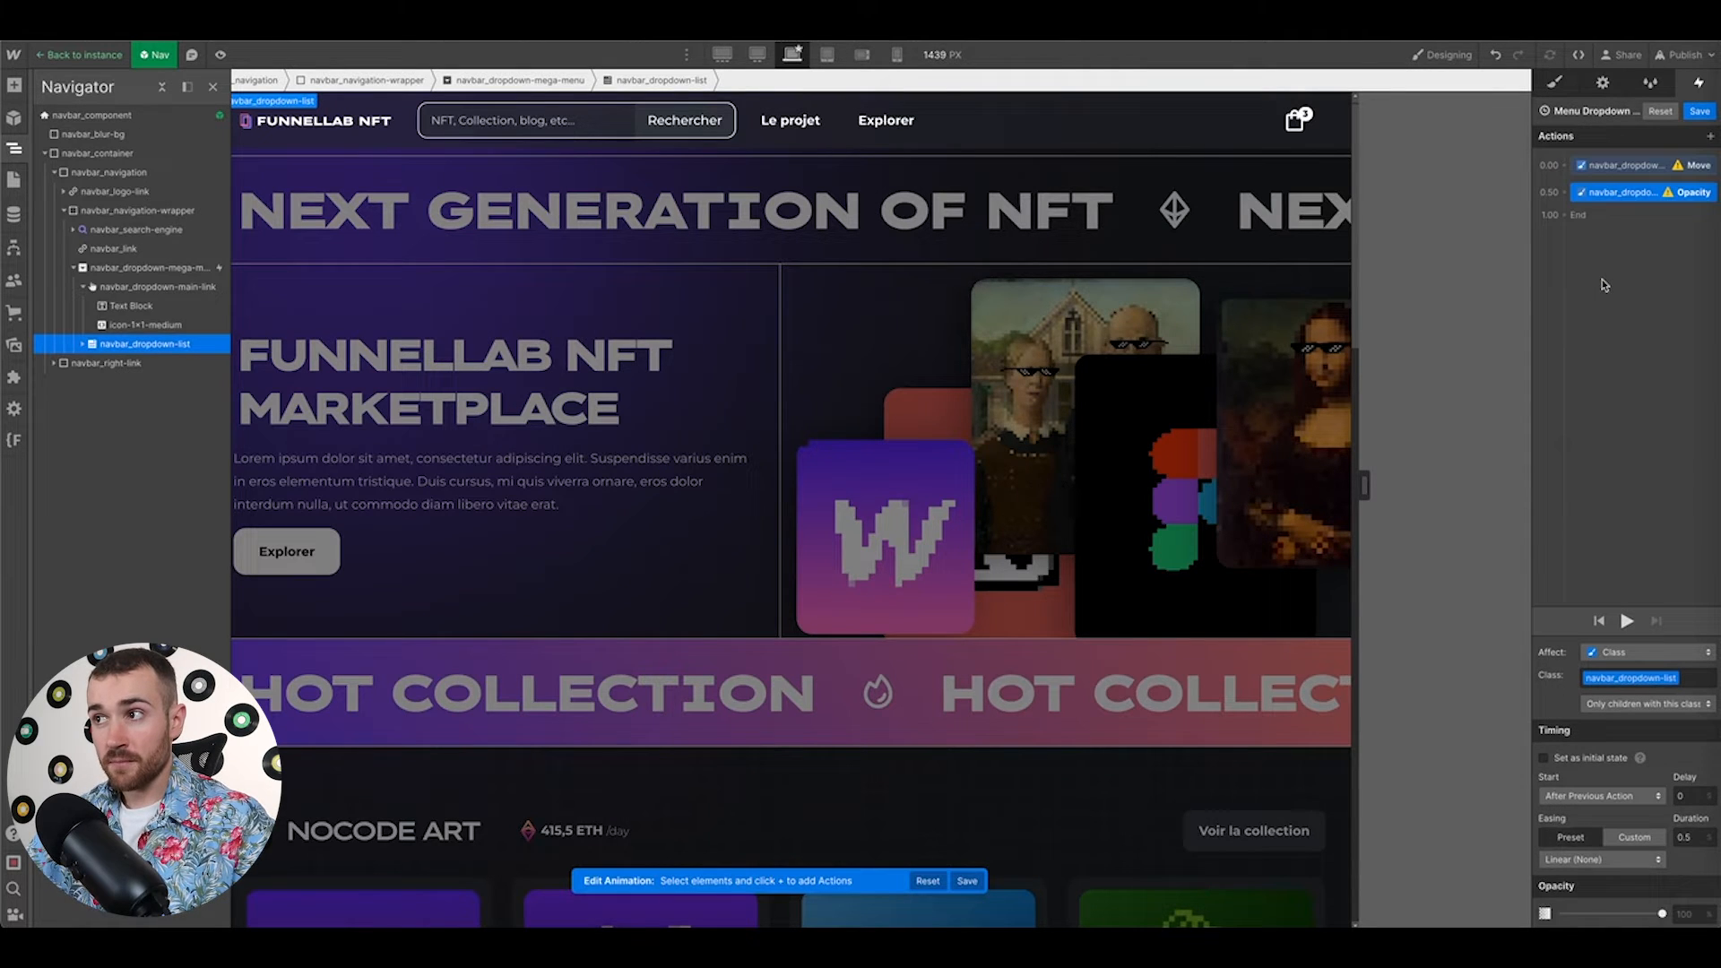
drag(1618, 190, 1625, 171)
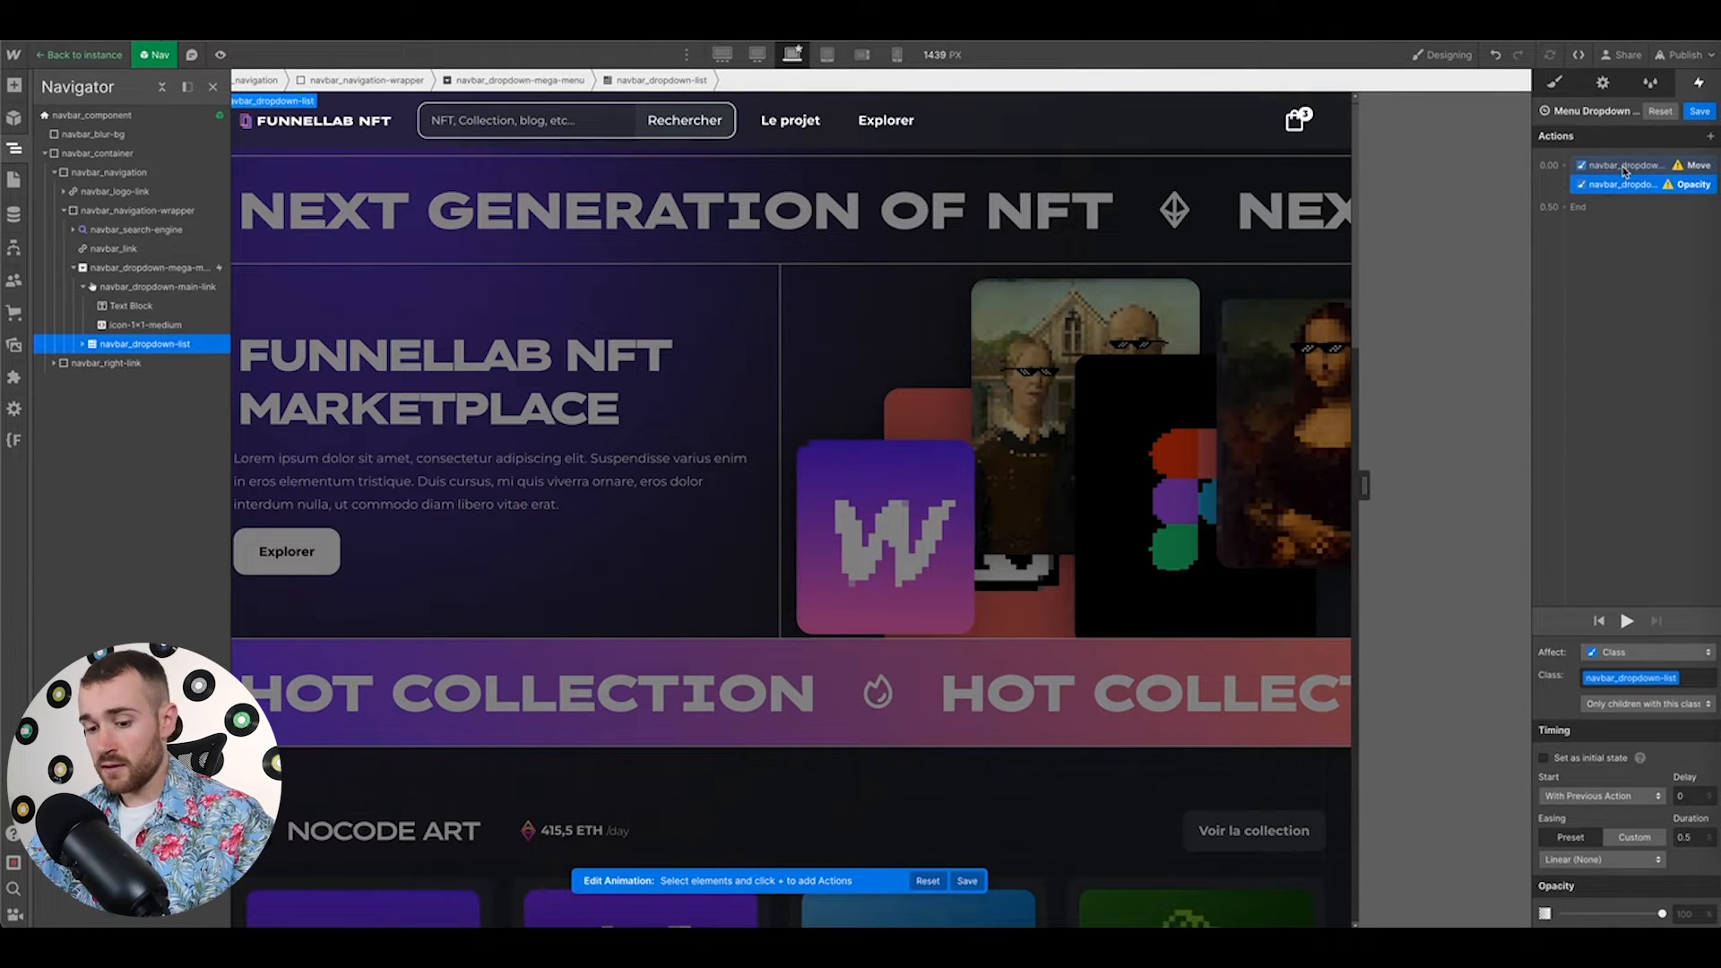
shift+click(1625, 168)
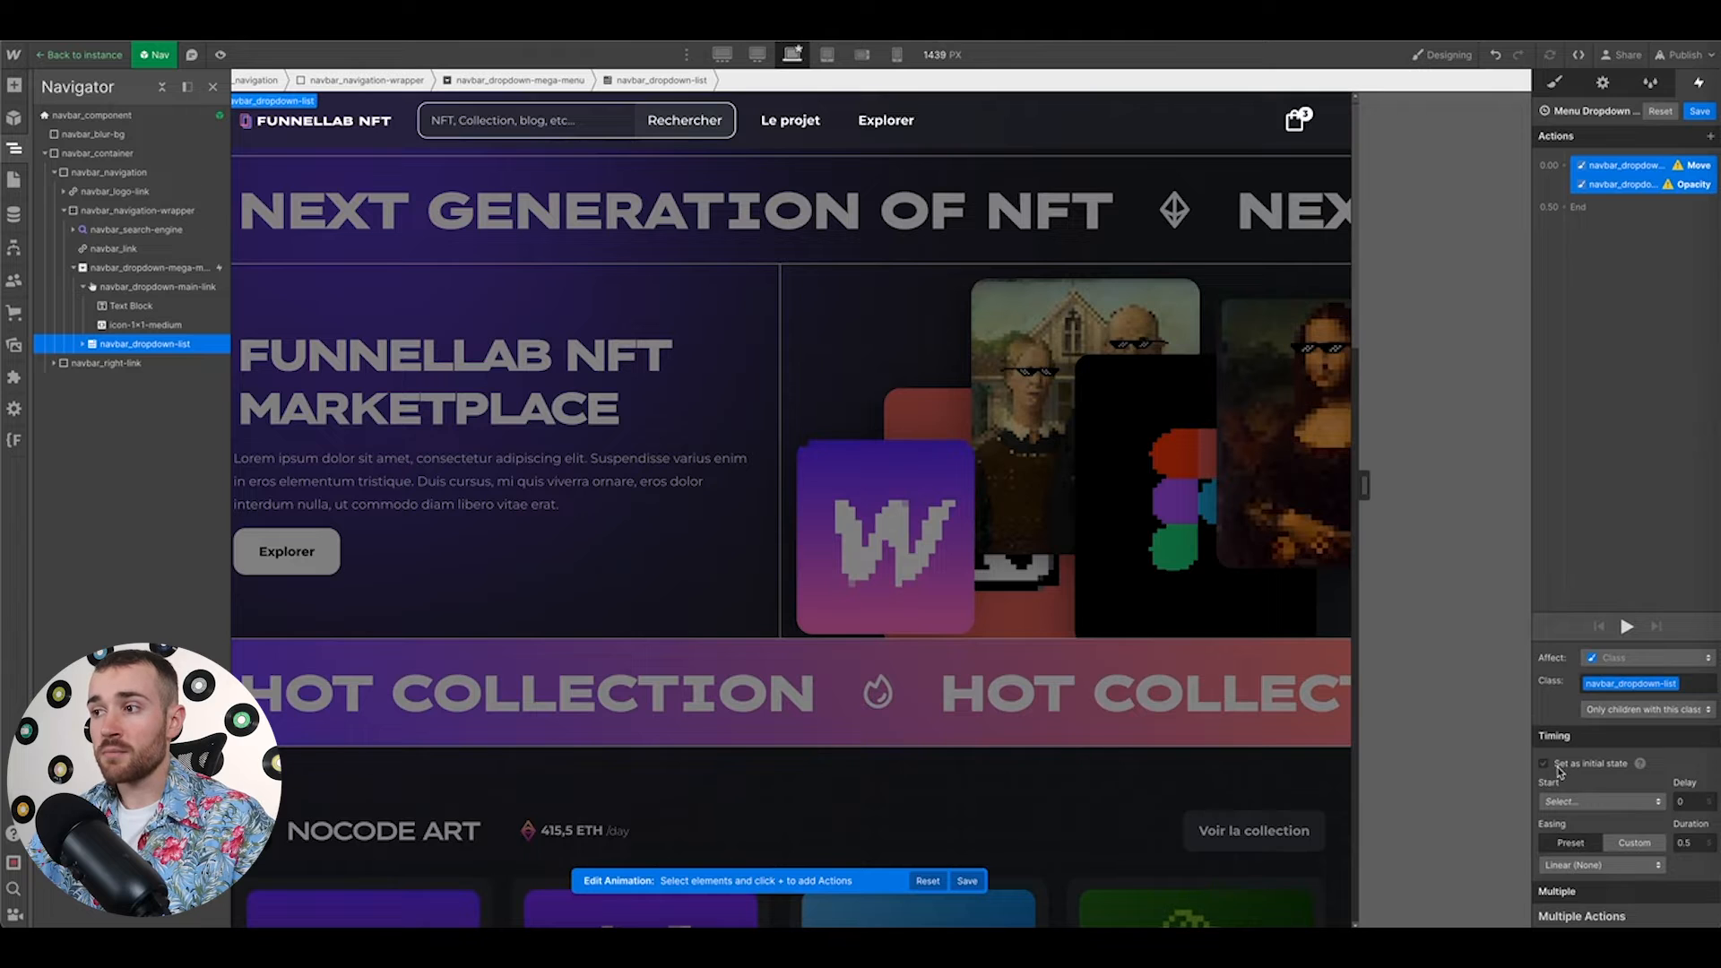
click(1544, 764)
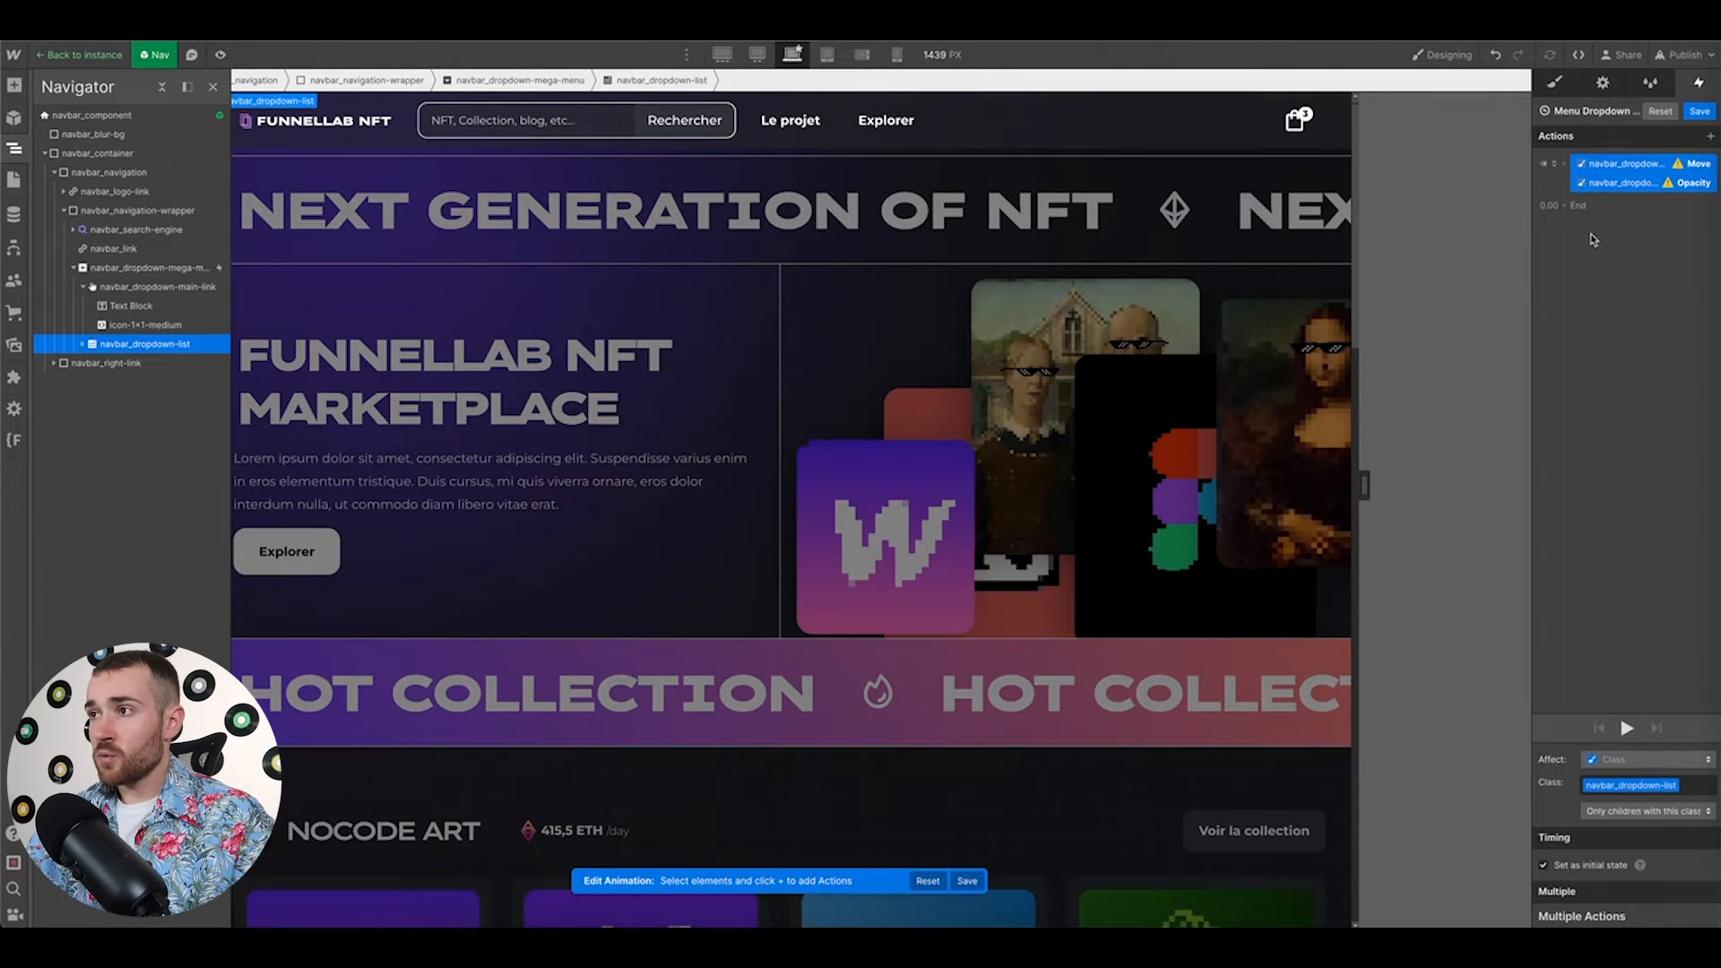
Add a second pair of Move and Opacity actions for navbar_dropdown-list, running together after the initial state
click(1602, 186)
click(1587, 215)
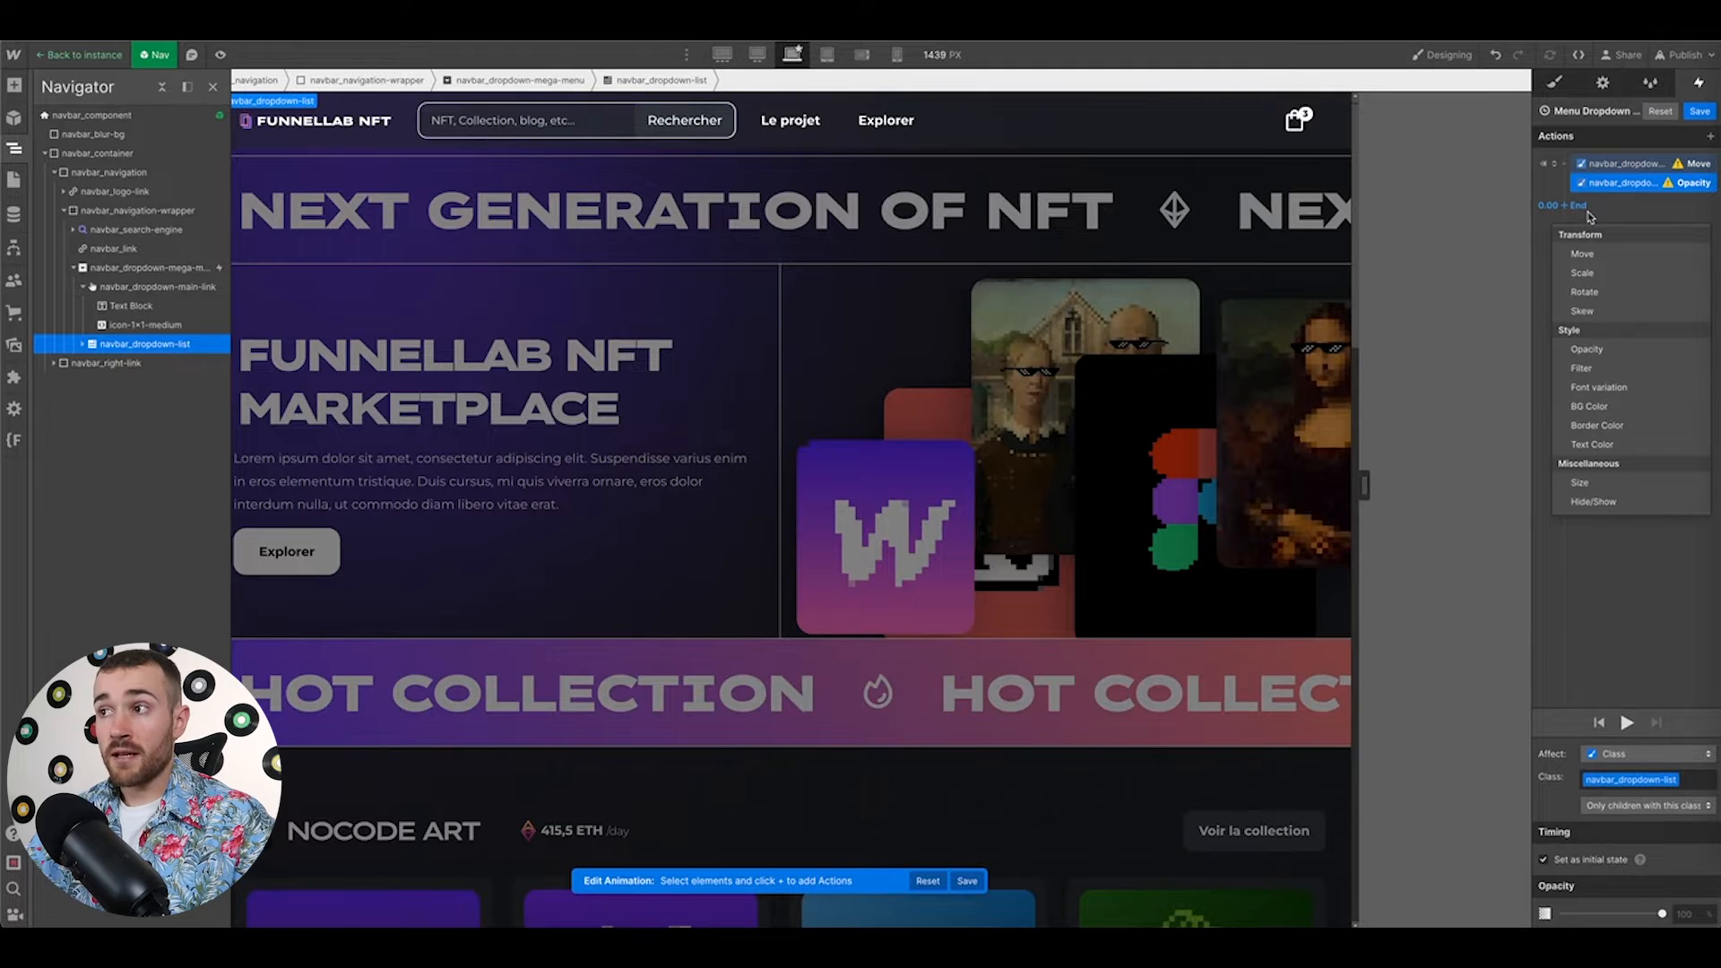
click(1593, 255)
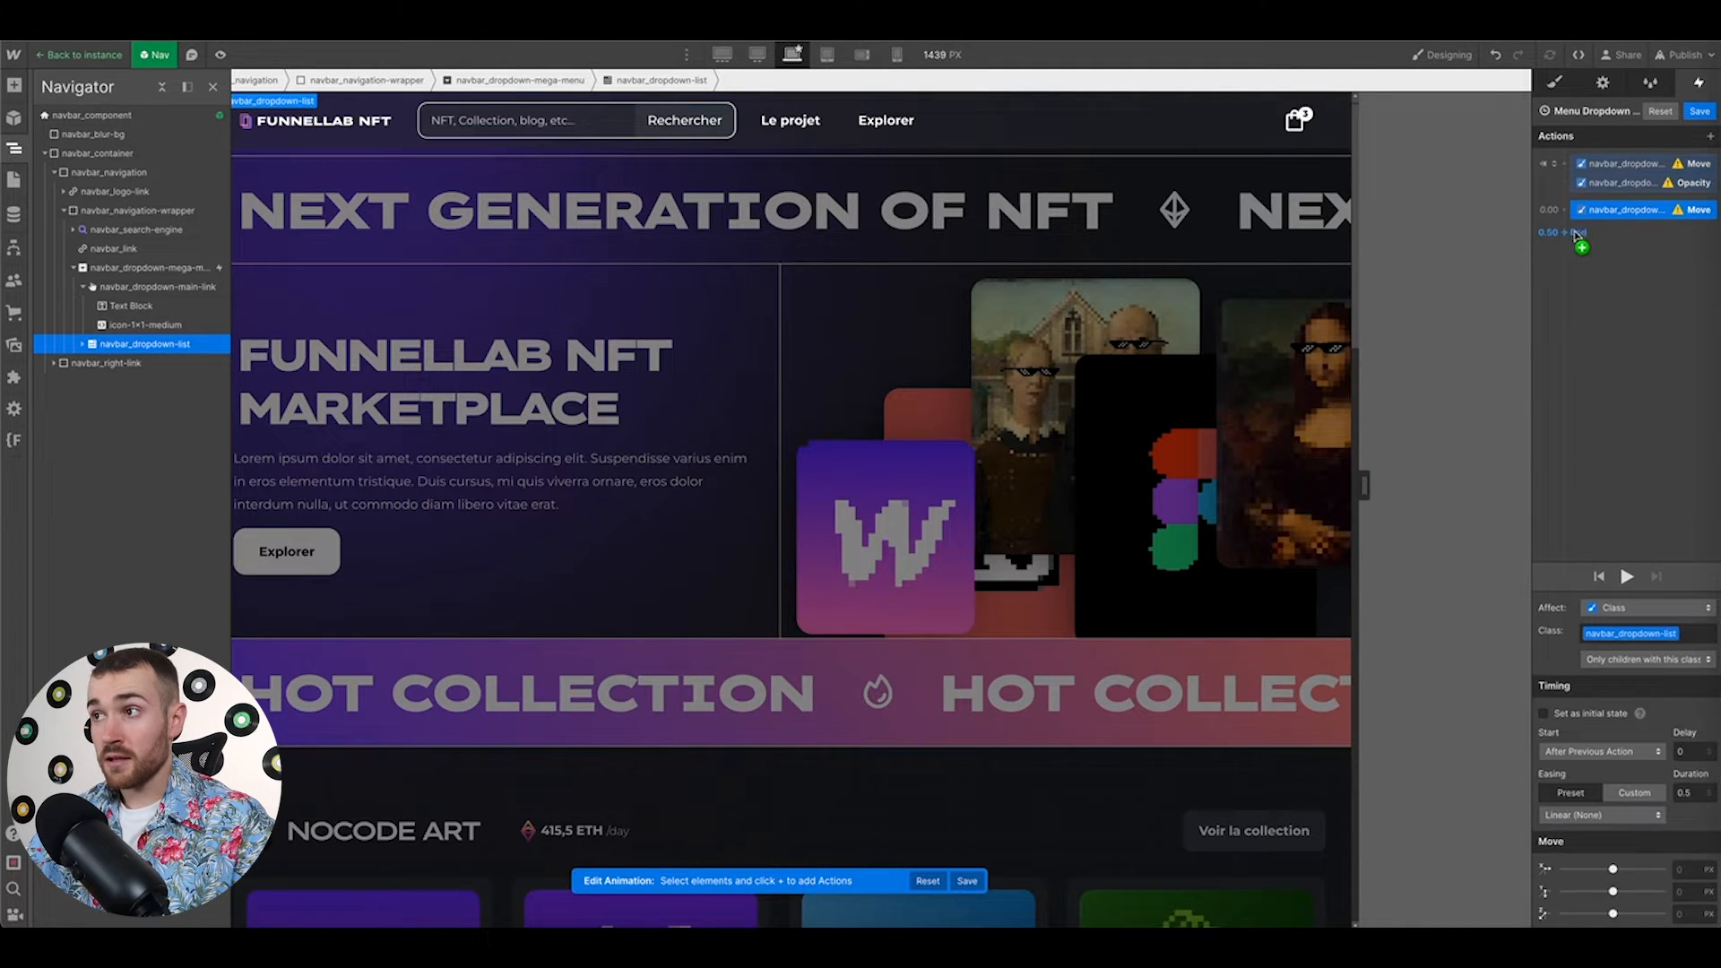
click(1567, 213)
click(1604, 355)
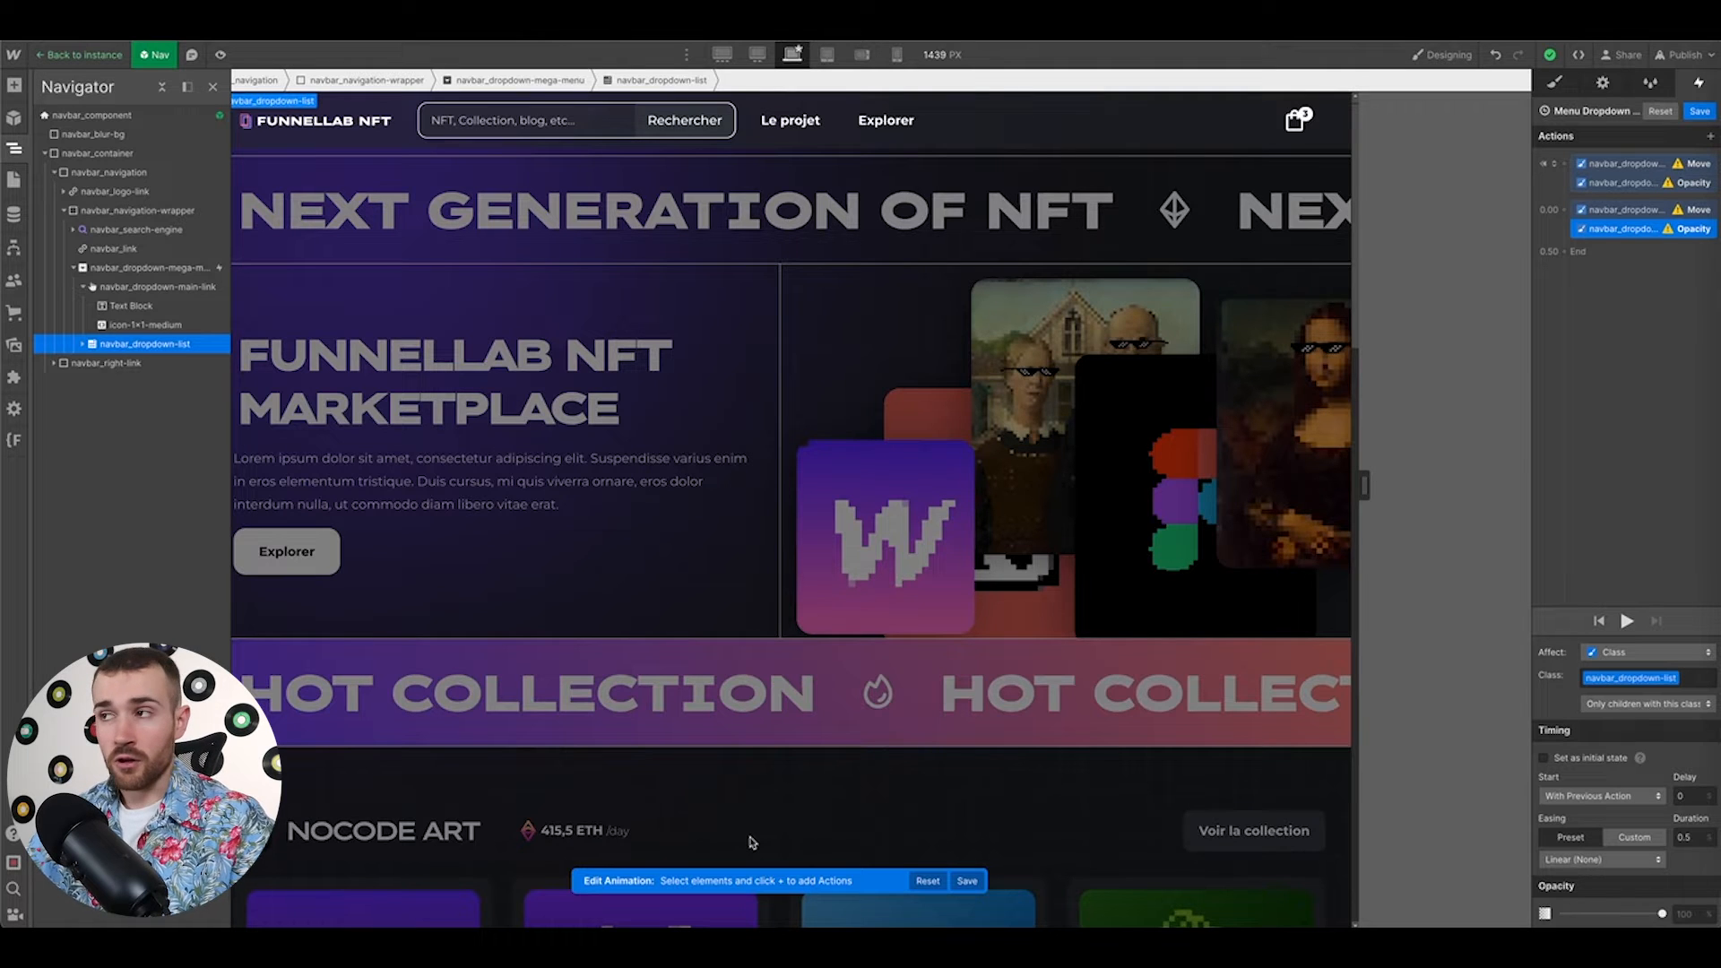
Set the vertical offset of the initial-state Move action to -1 rem, checking the dropdown motion in the finished site's preview
click(1621, 166)
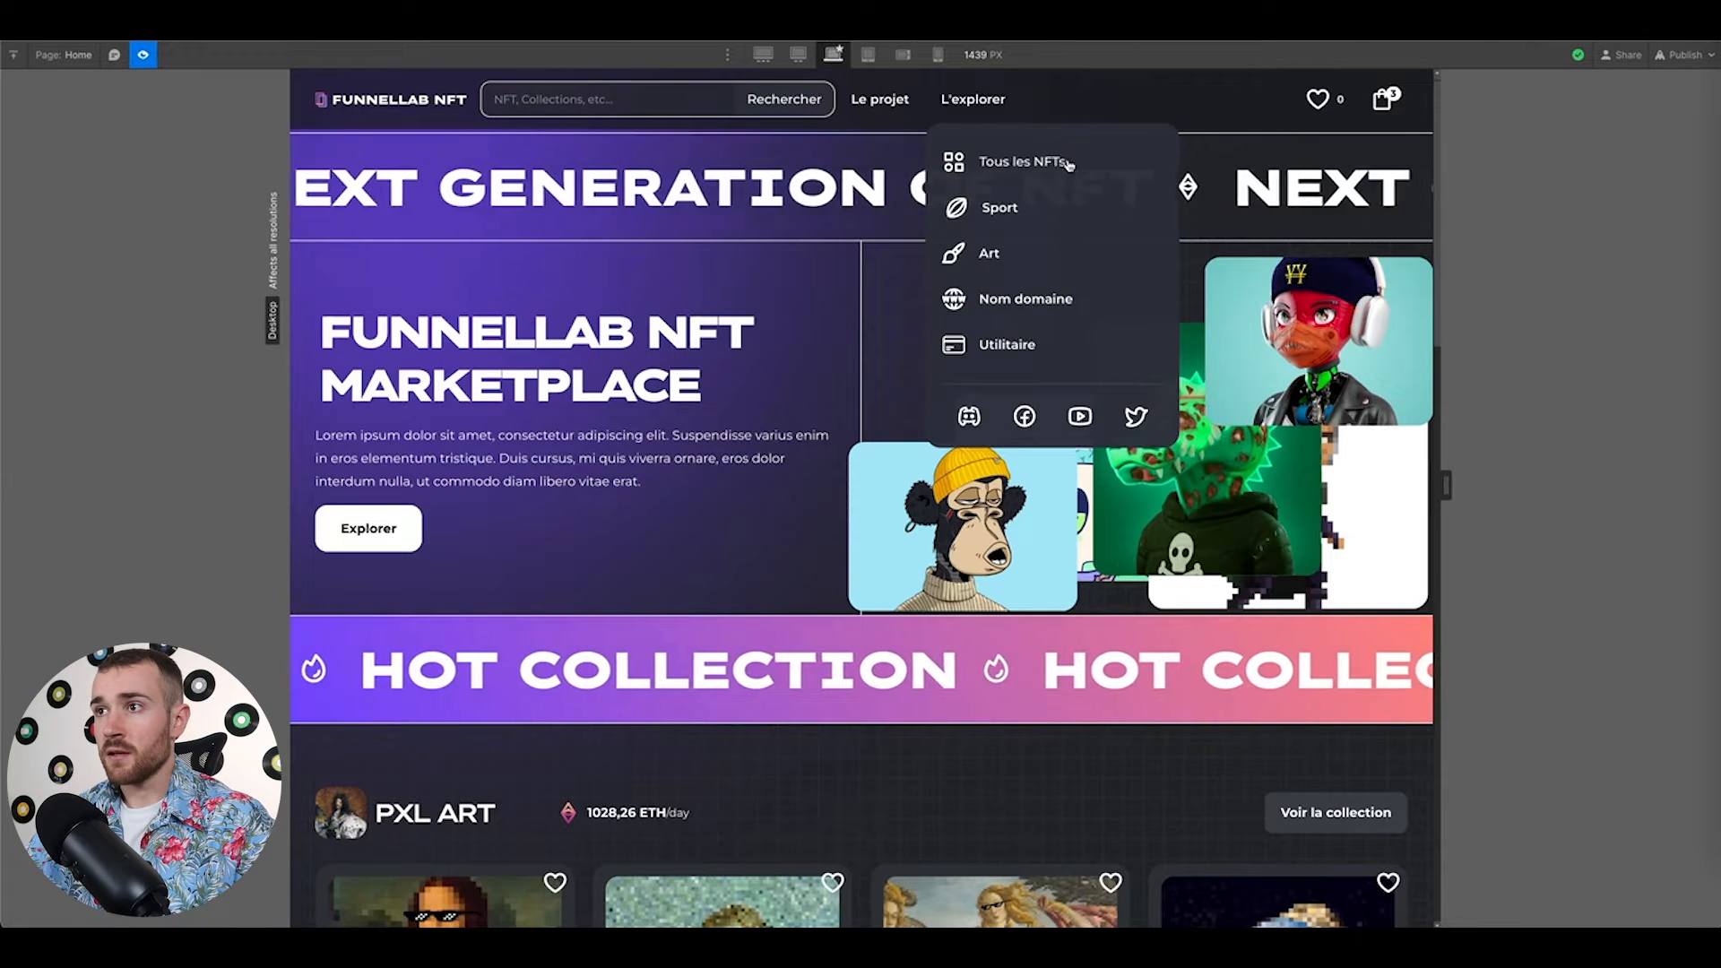
click(1003, 100)
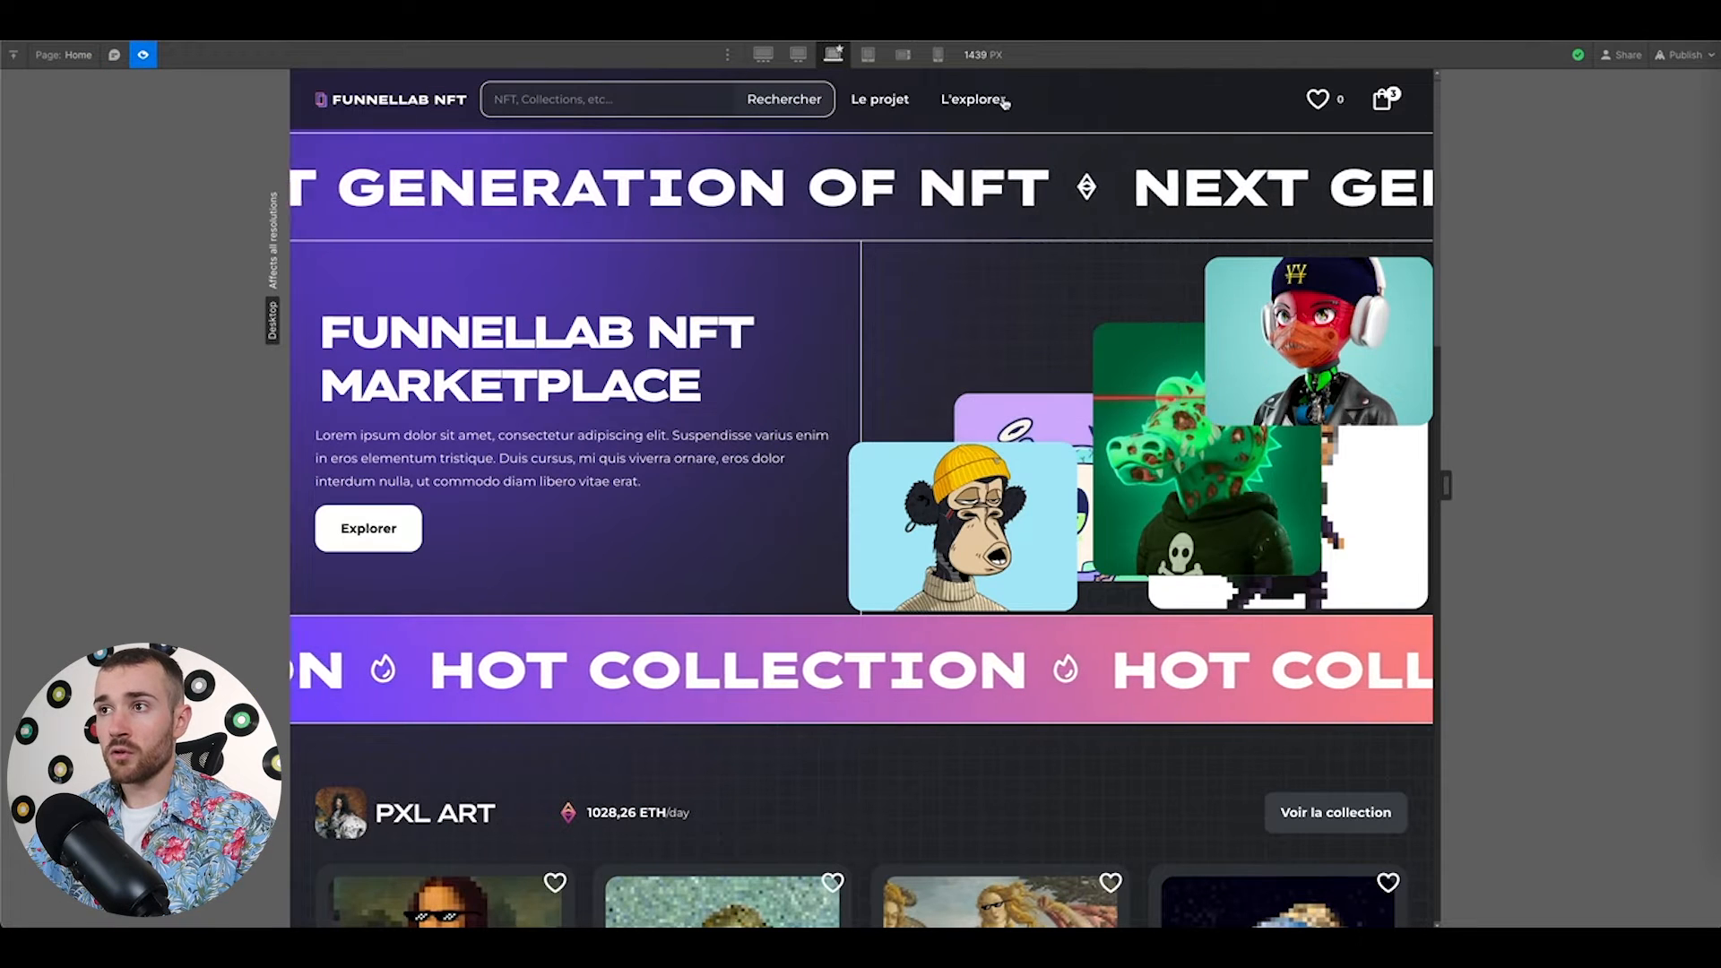
click(1005, 100)
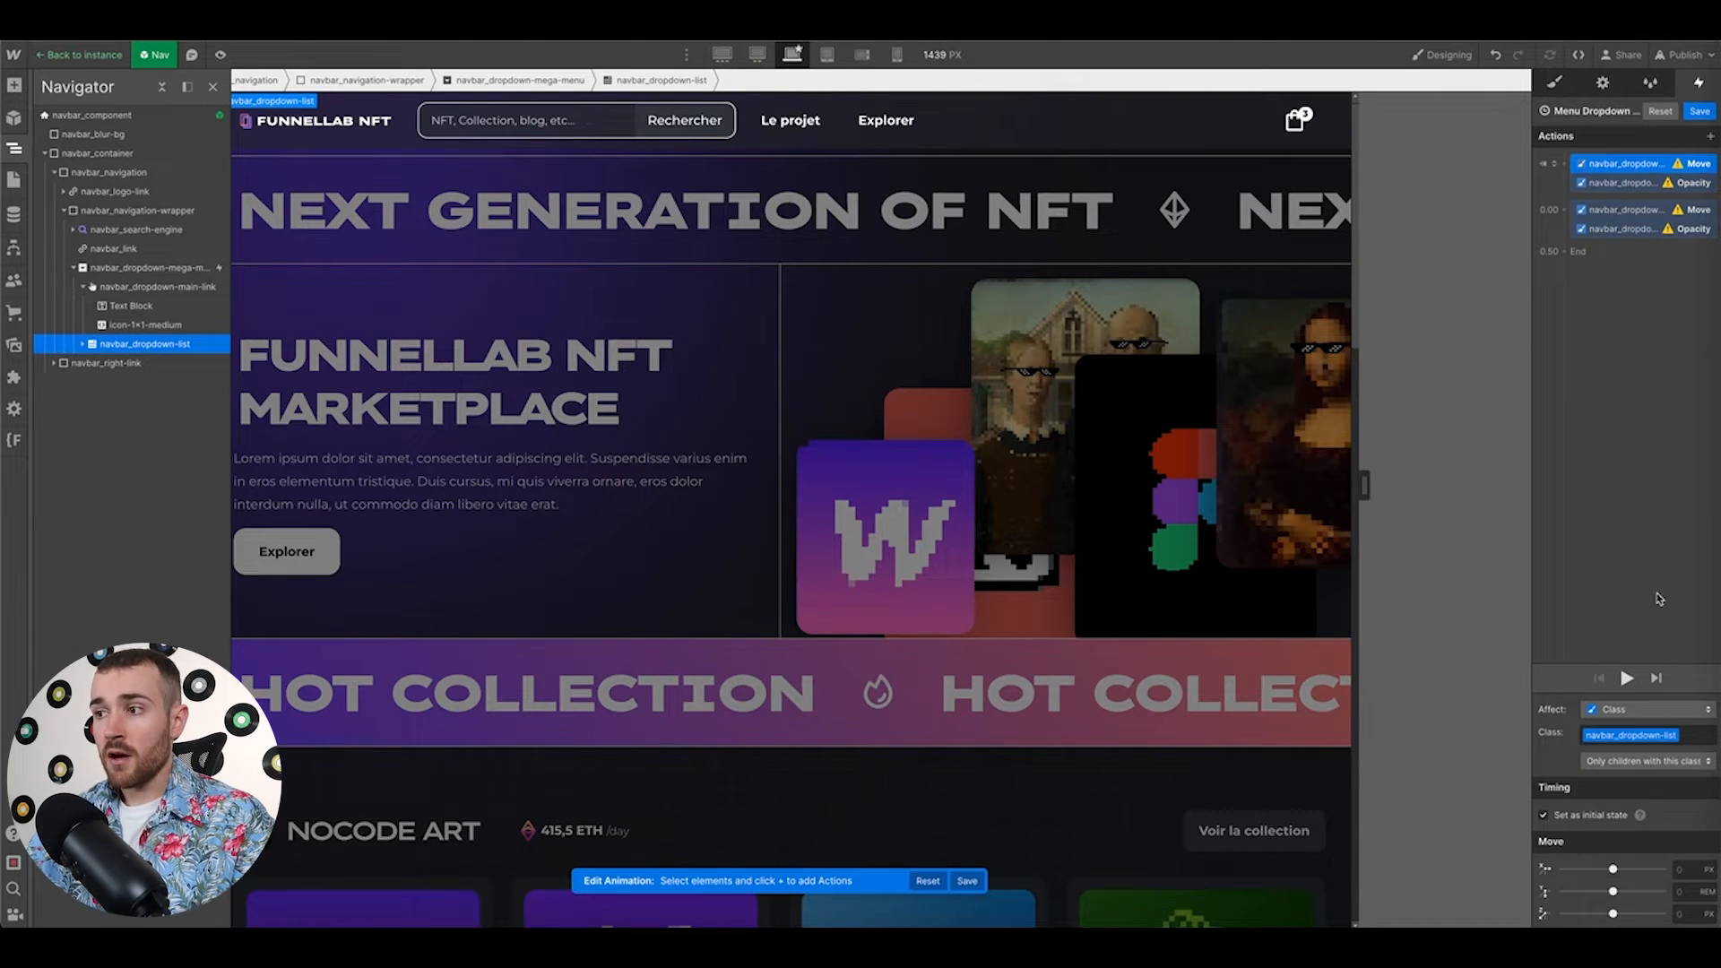
click(1694, 892)
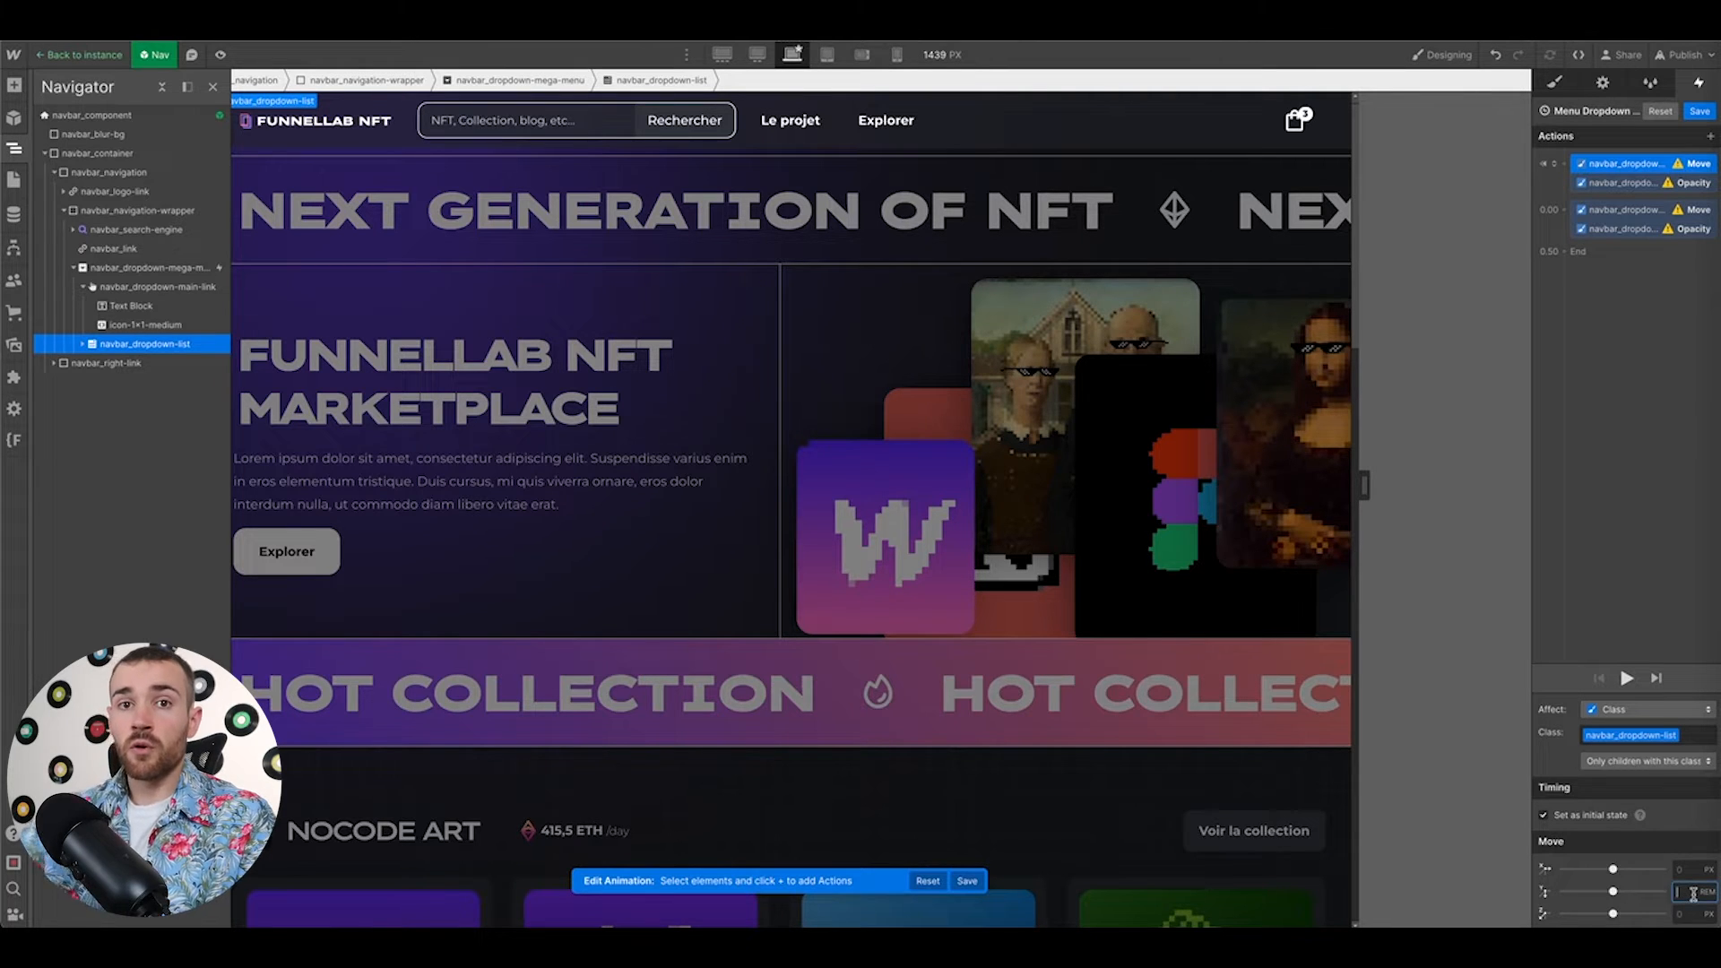
text(-1)
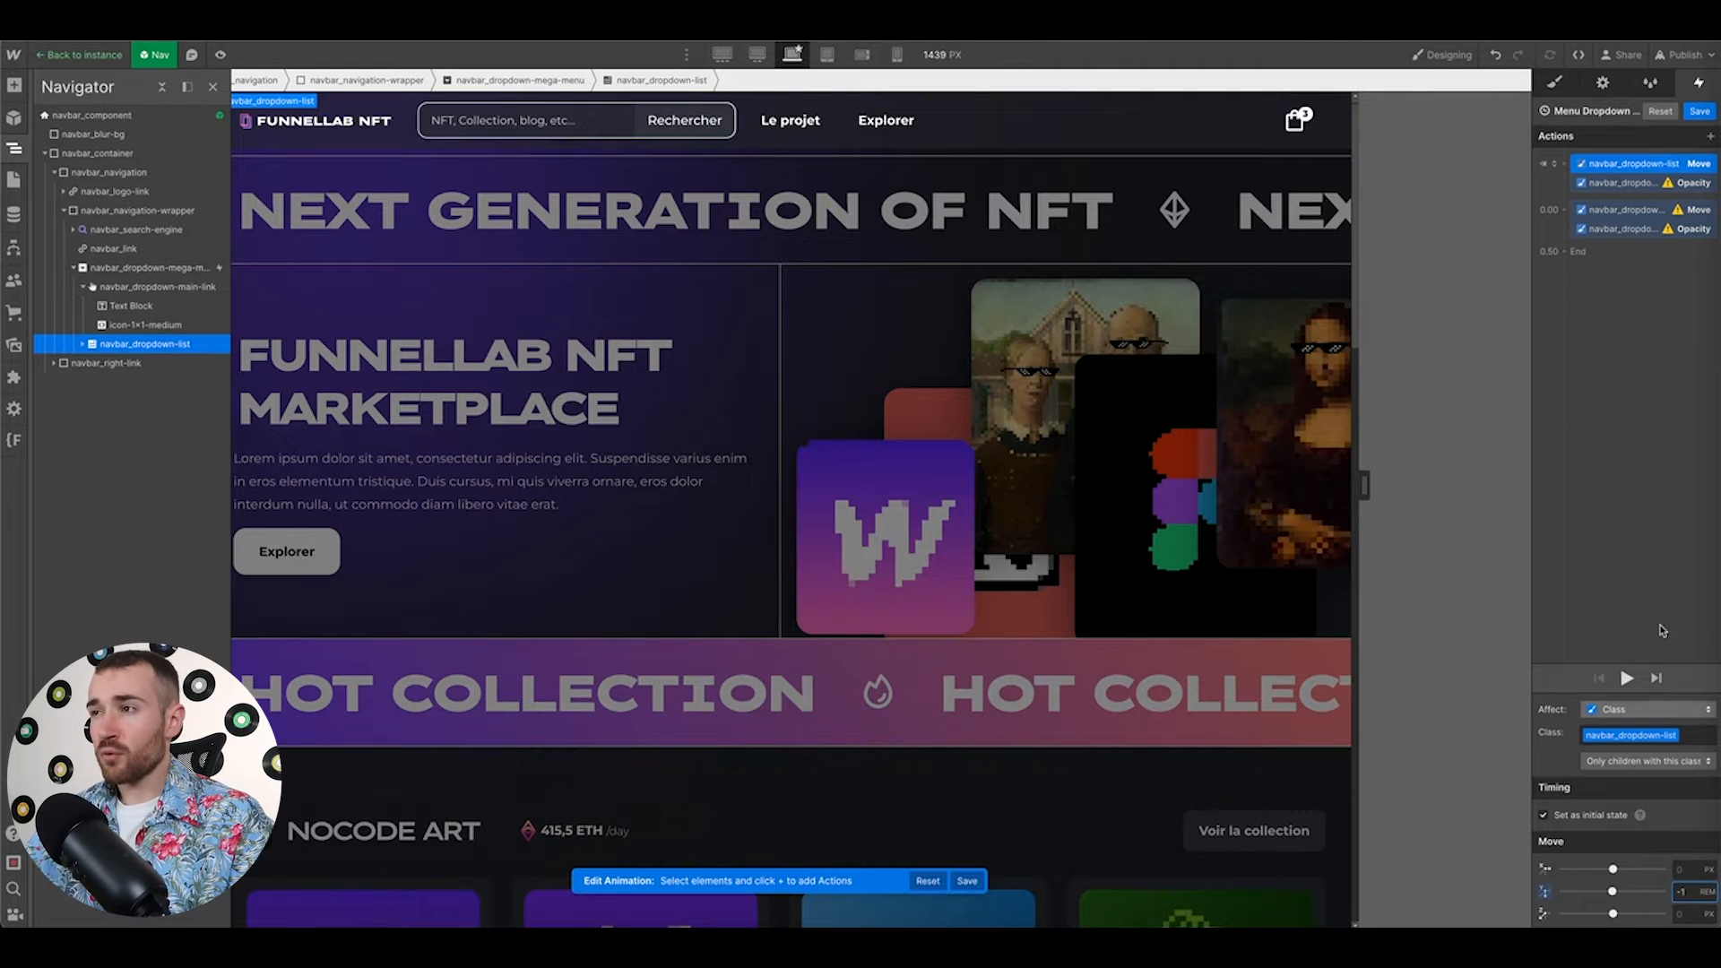
Set the vertical offset of the second Move action to 0 rem
click(1633, 216)
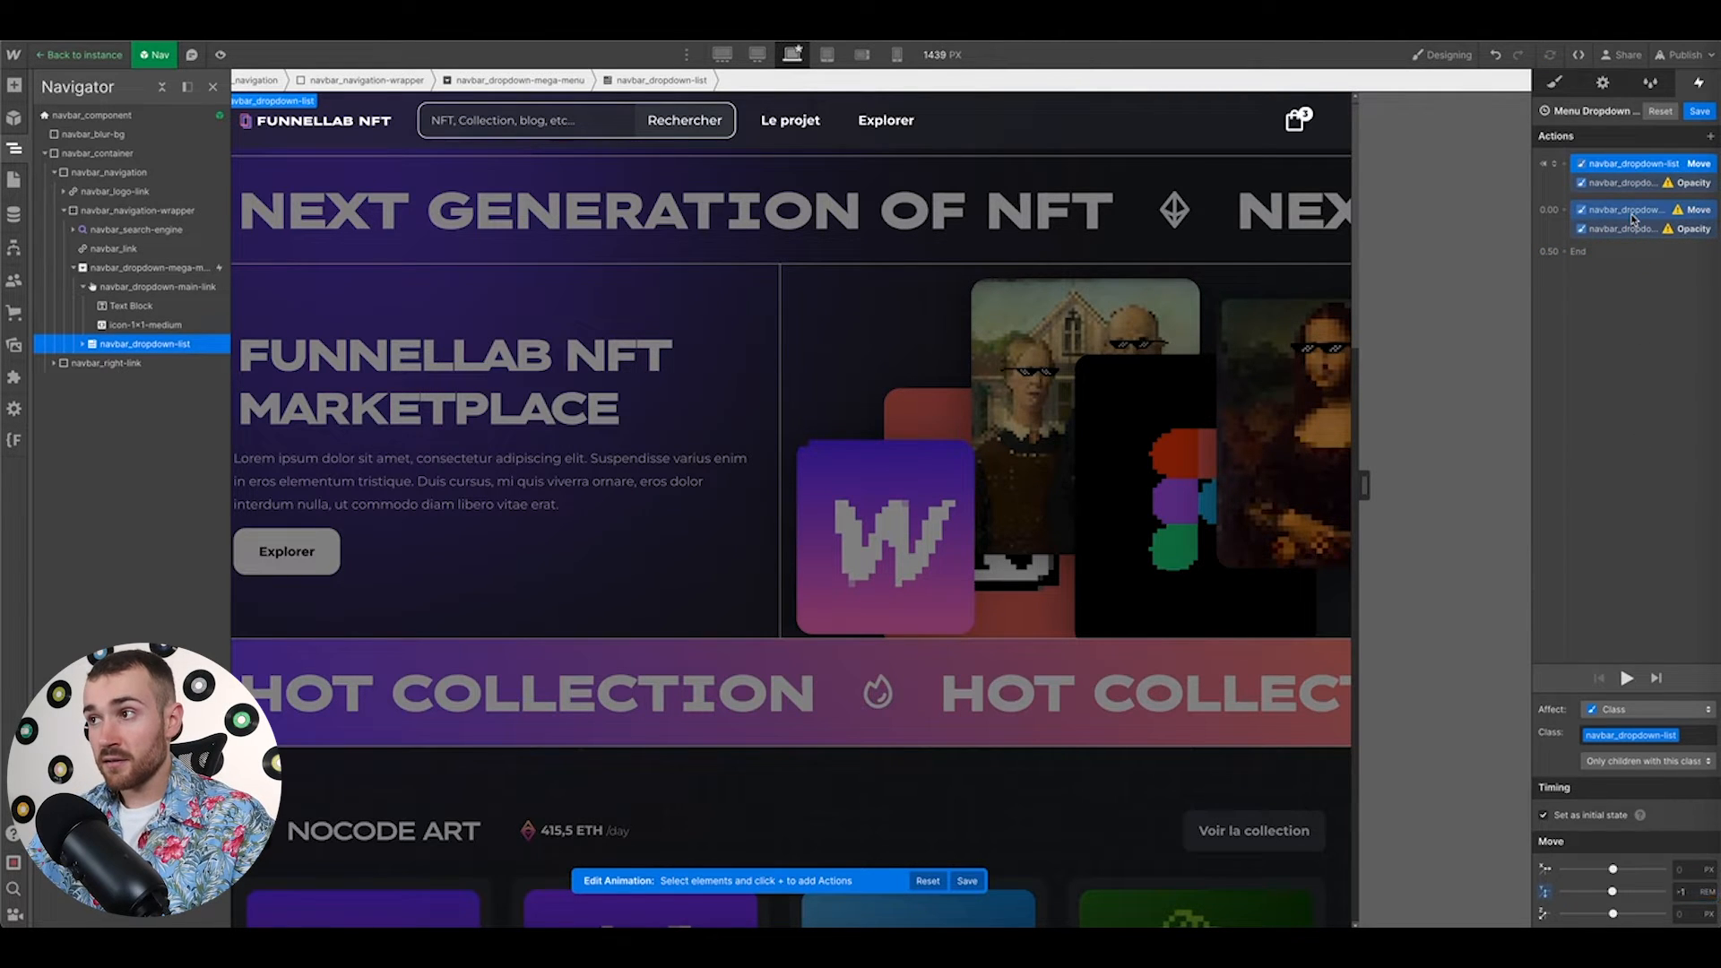
click(1680, 890)
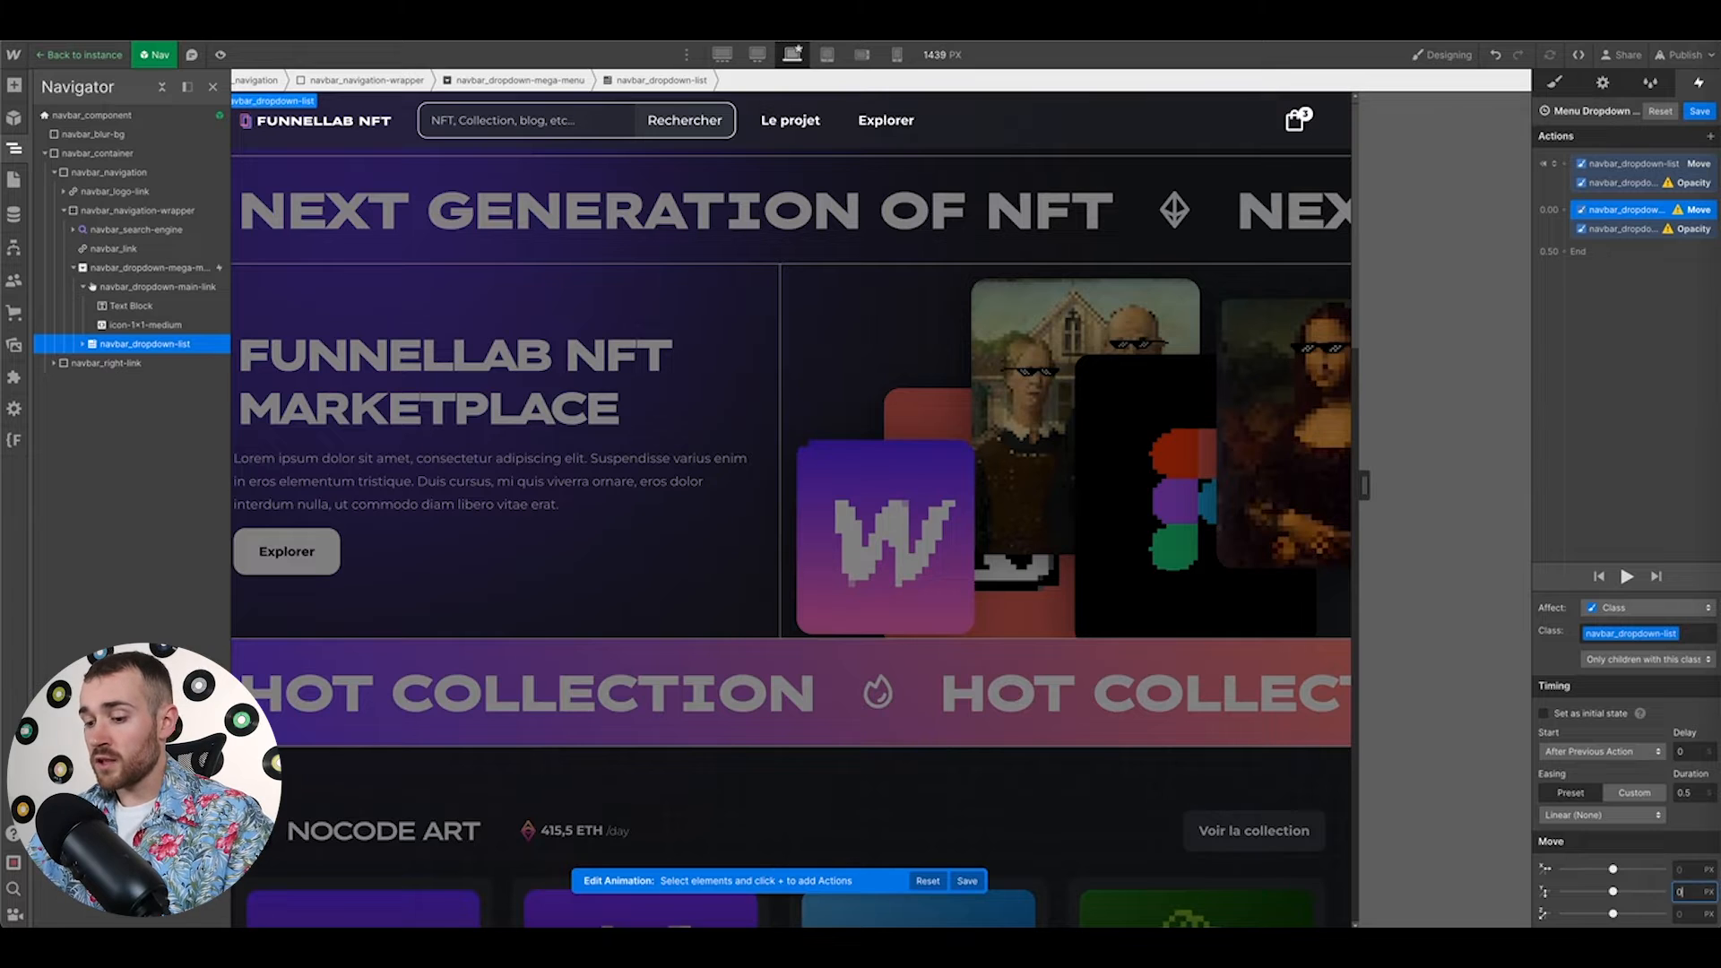
key(Return)
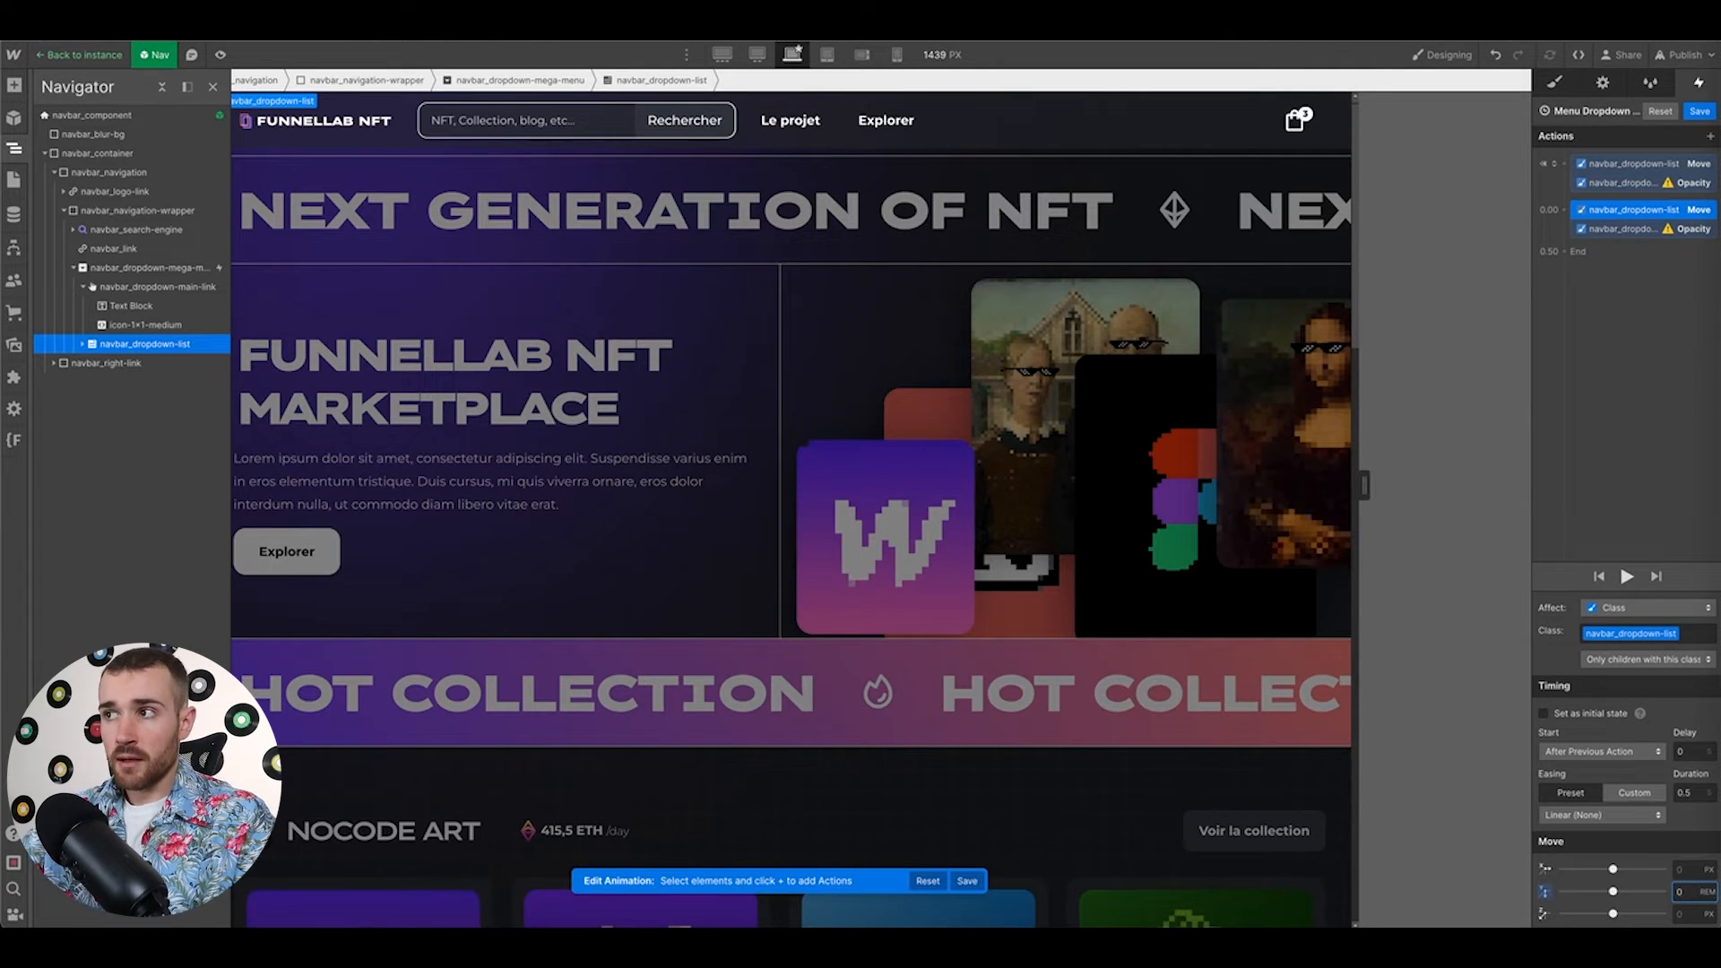
Set the initial-state Opacity action to 0% and the second Opacity action to 100%
click(1649, 184)
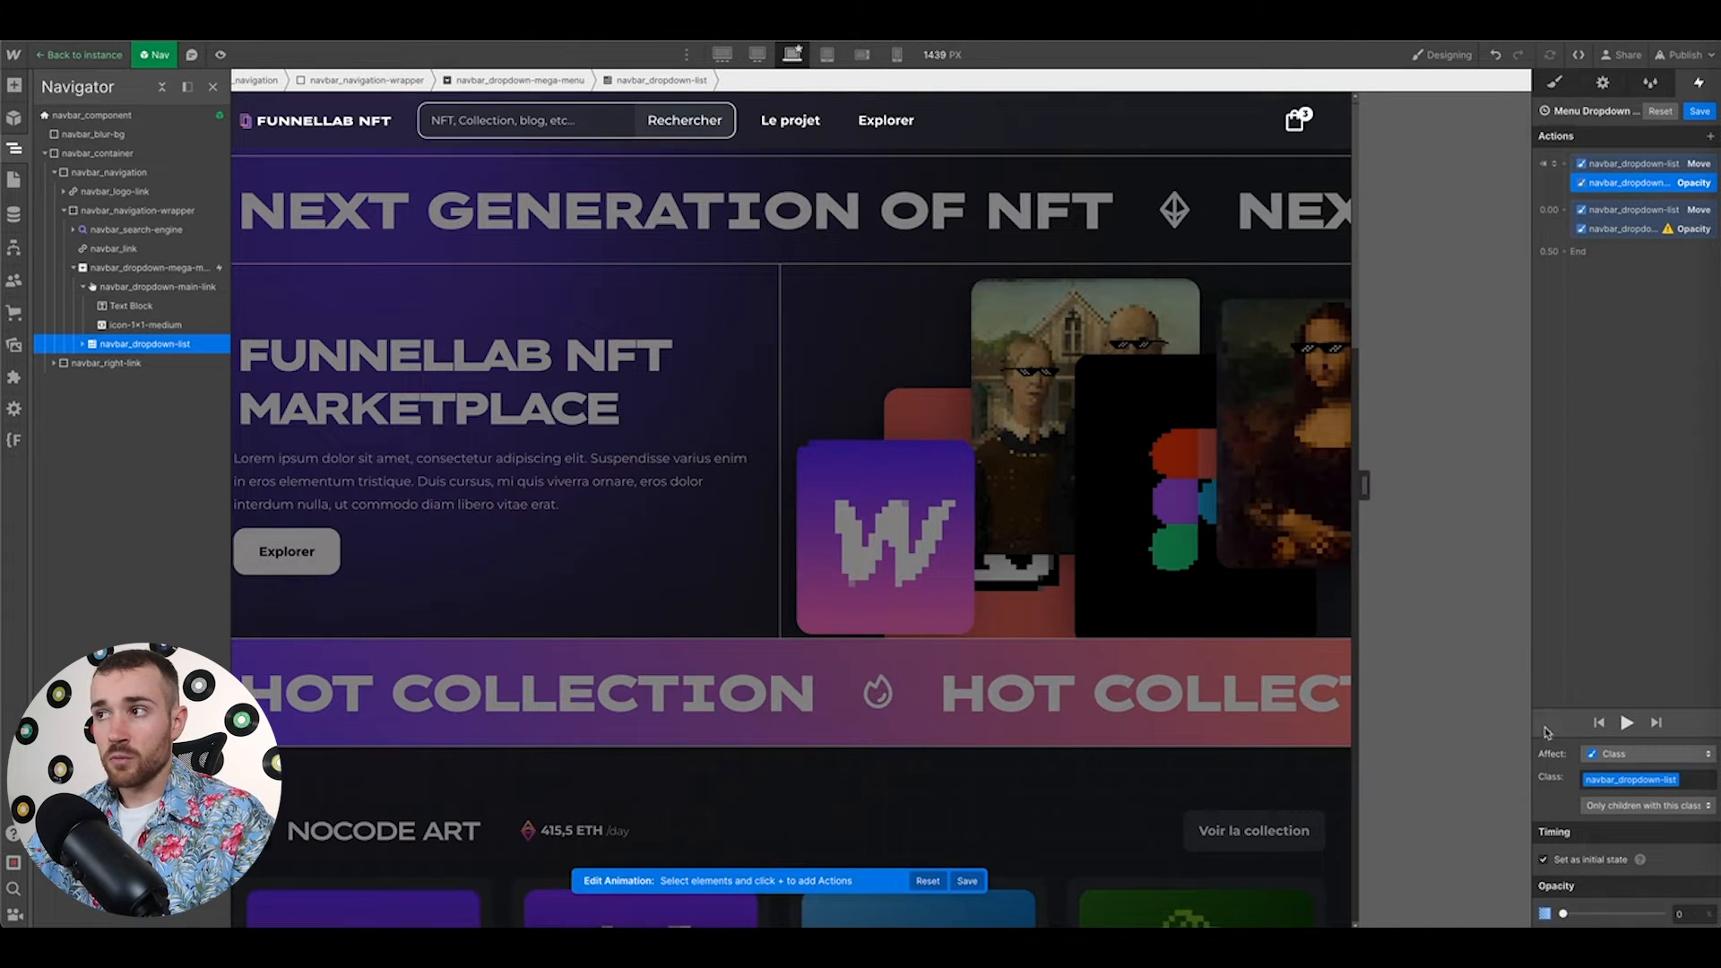
click(1631, 231)
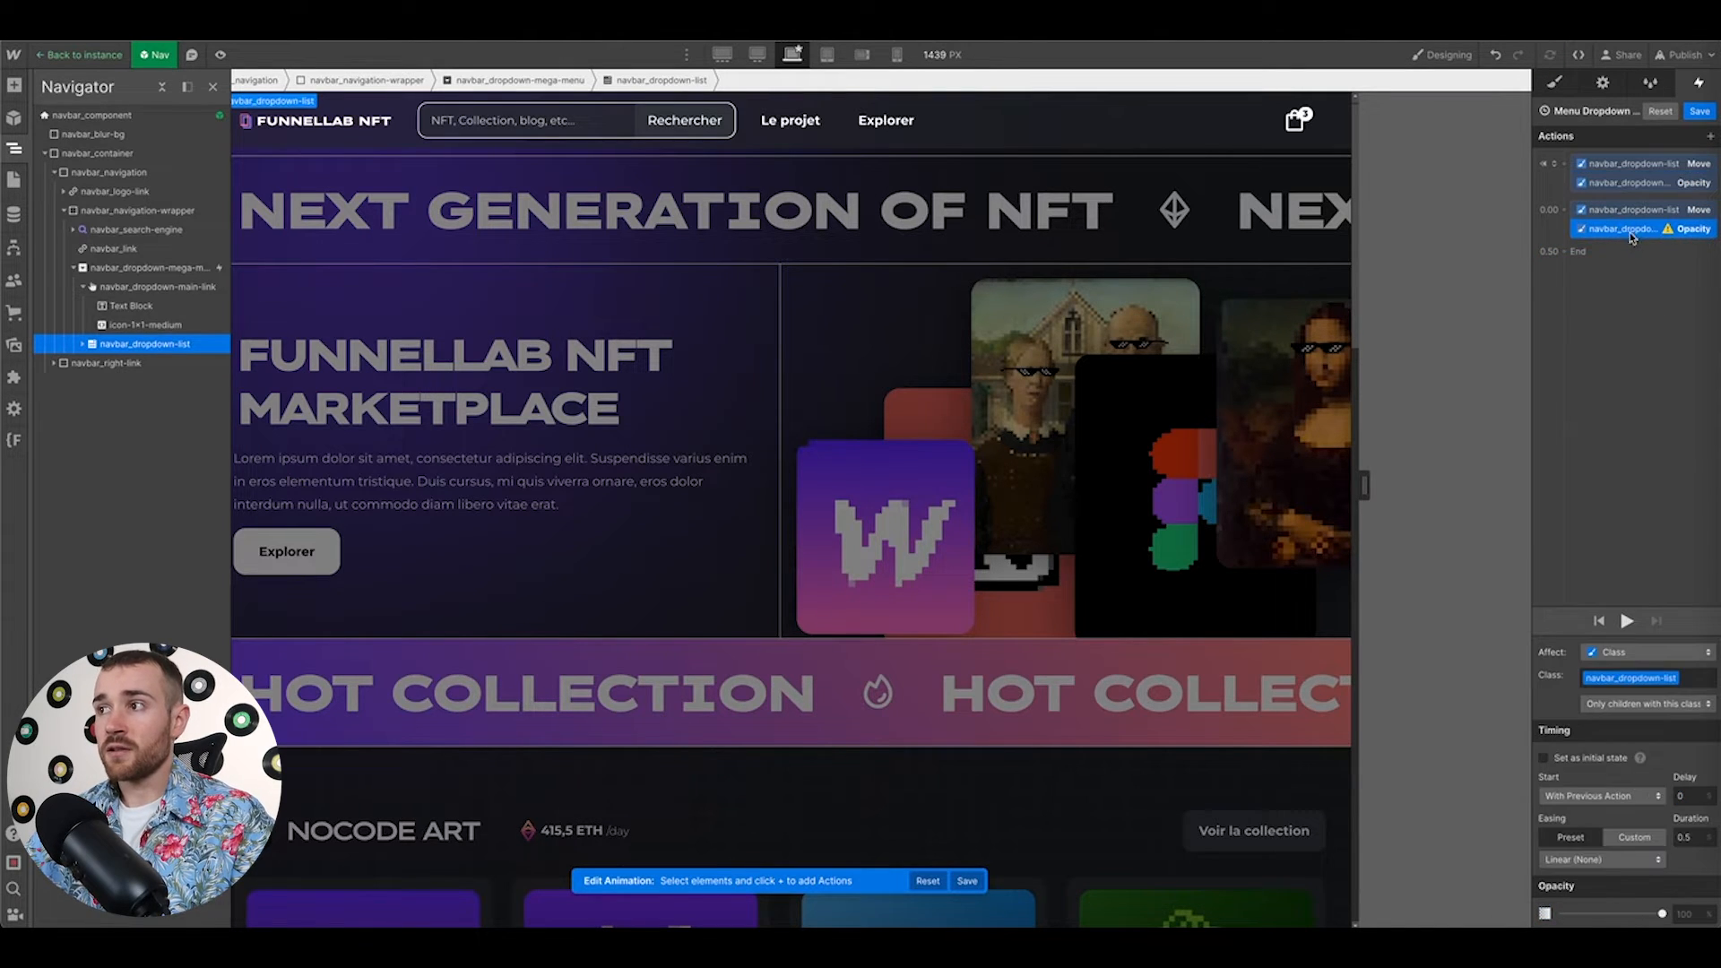
click(1660, 914)
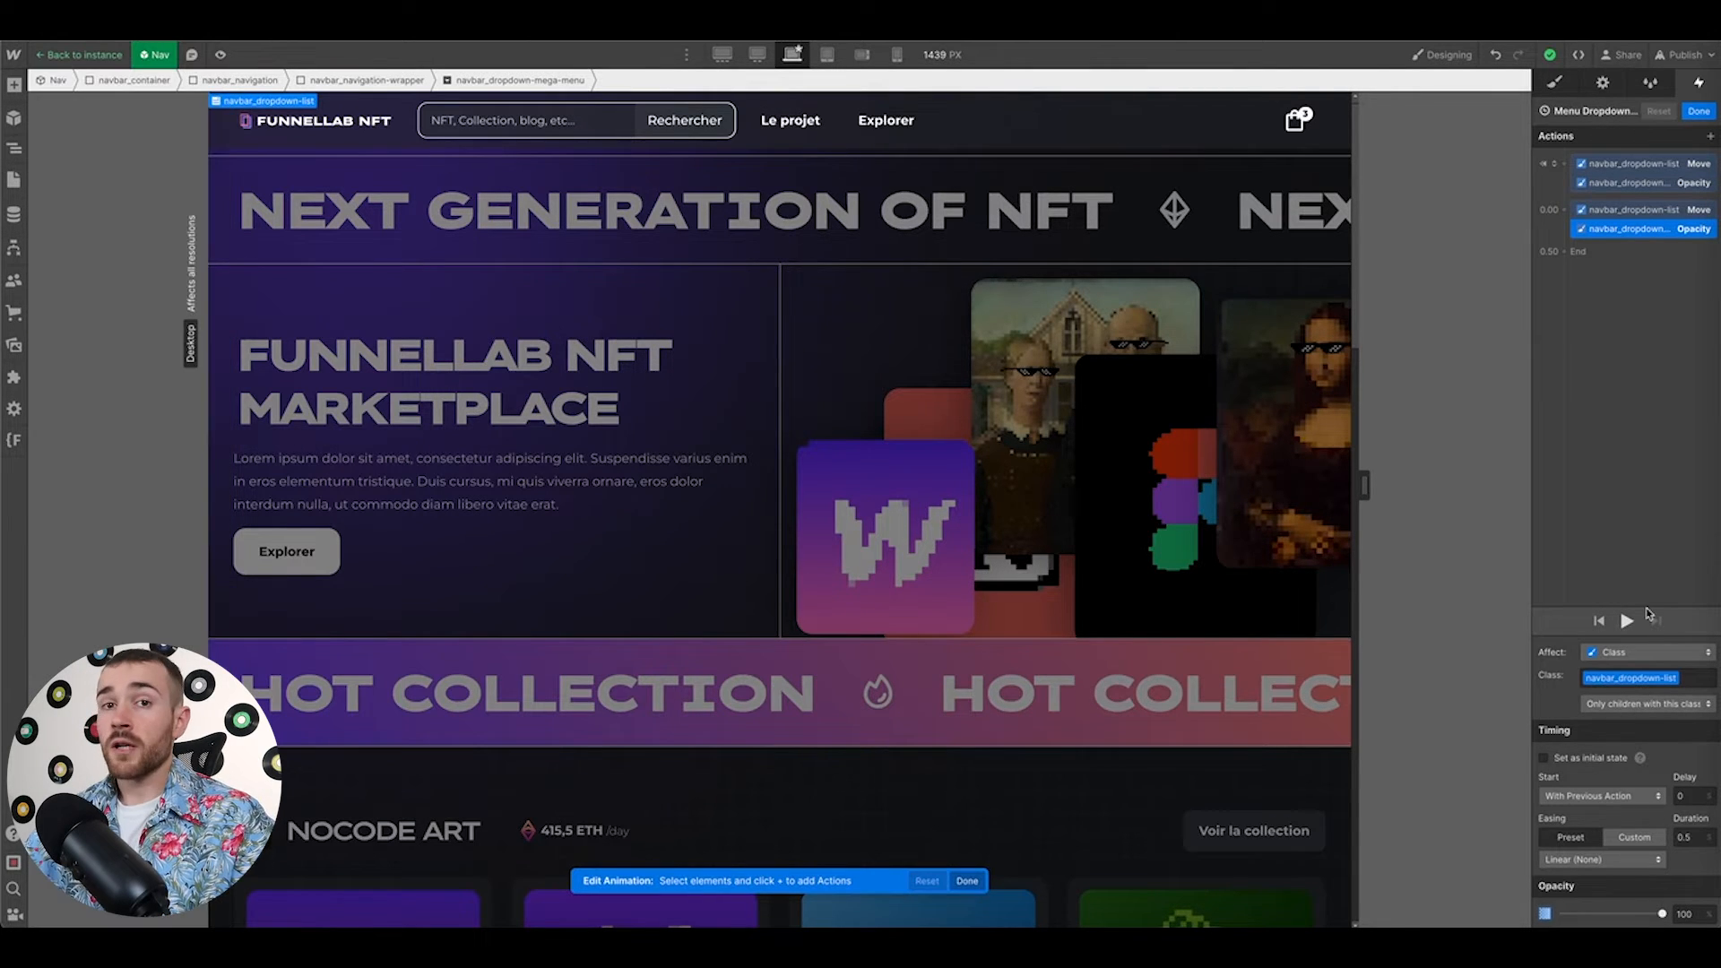
Play the animation, finish editing it, and test opening and closing the Explorer dropdown in preview mode
click(1630, 621)
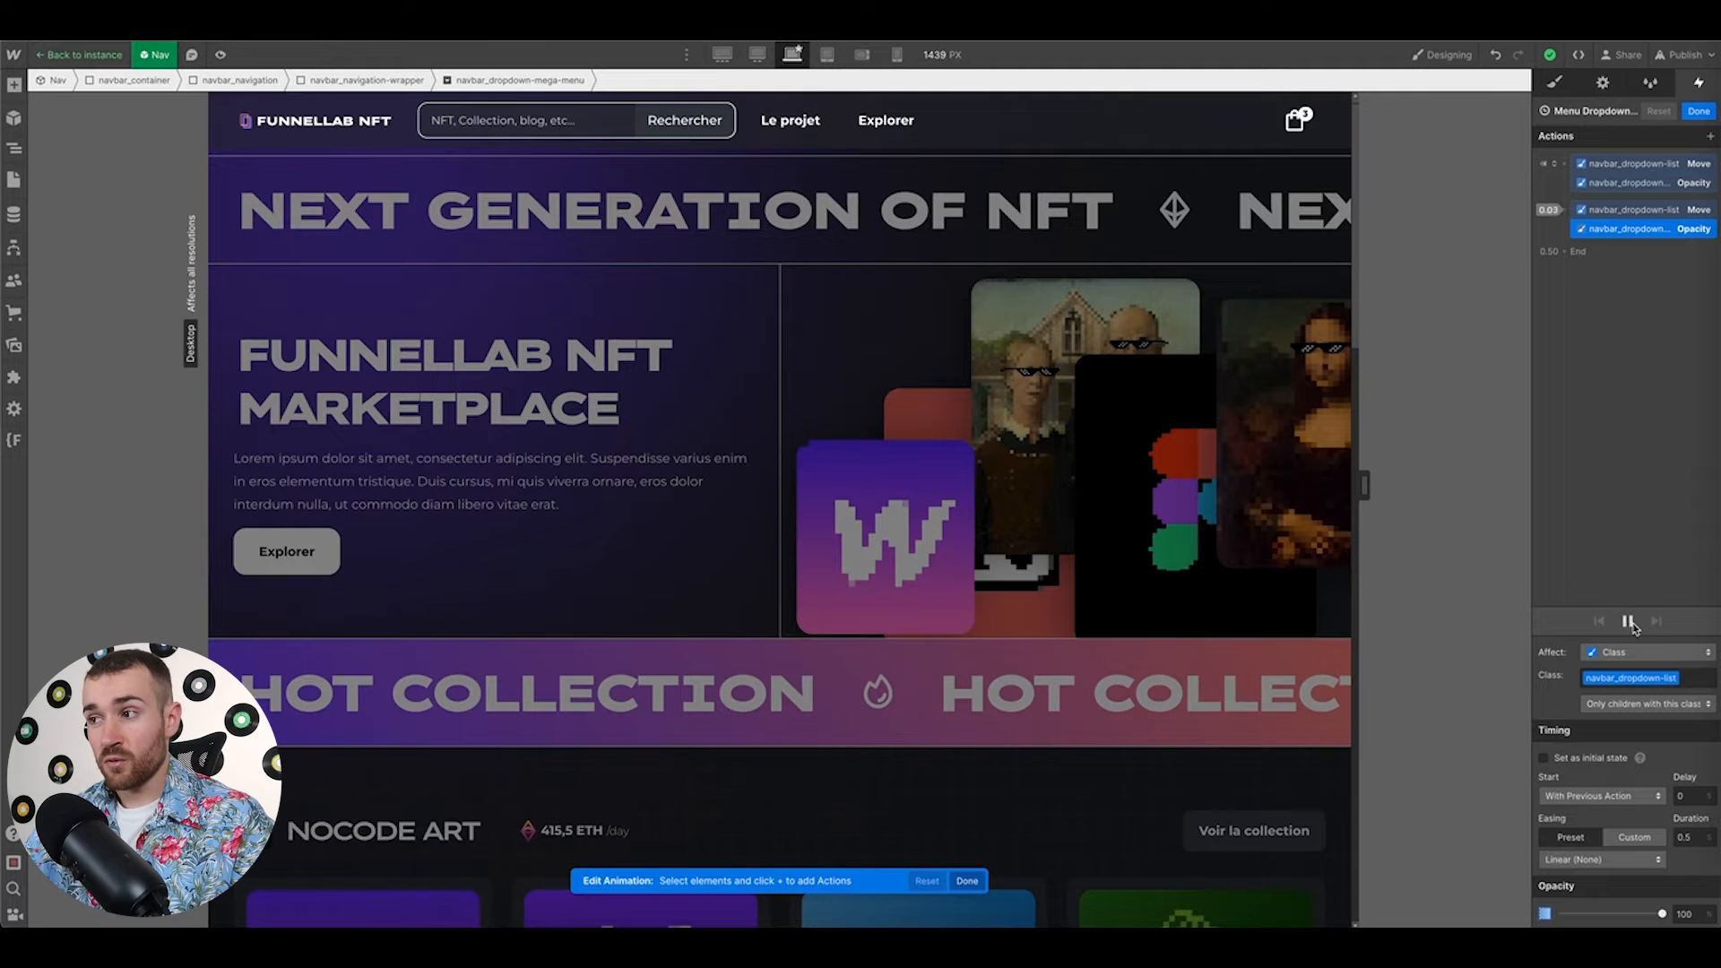
click(1697, 112)
click(221, 55)
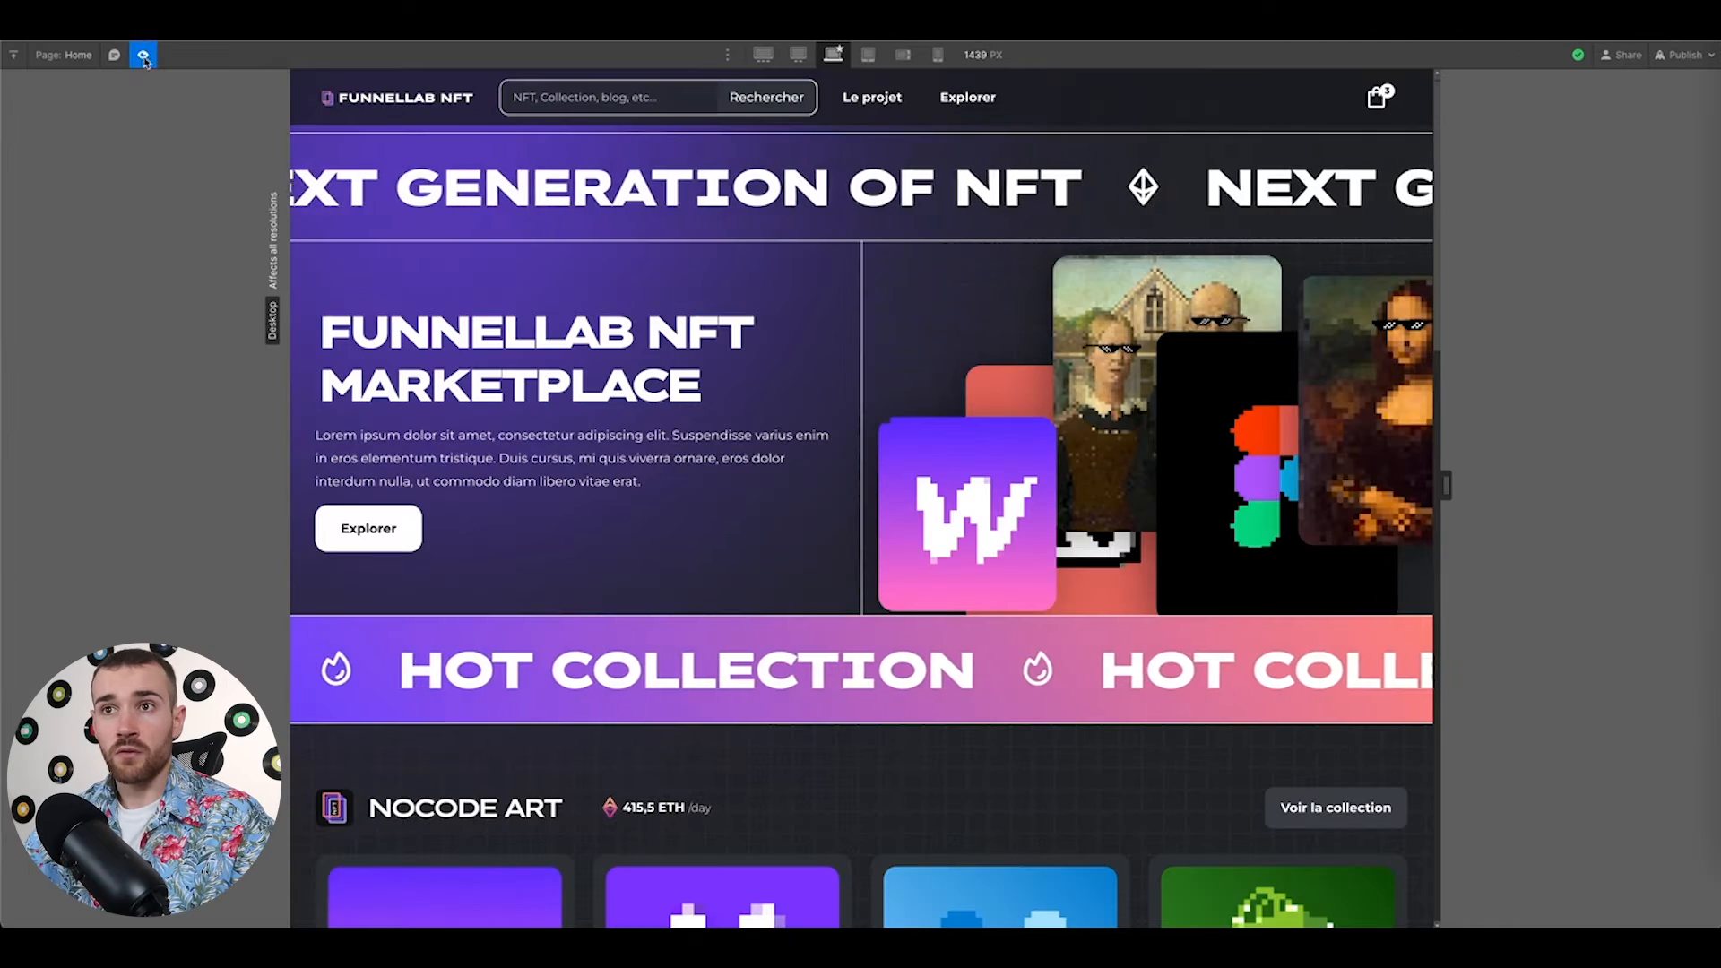
click(965, 98)
click(965, 98)
click(965, 98)
click(965, 99)
click(965, 99)
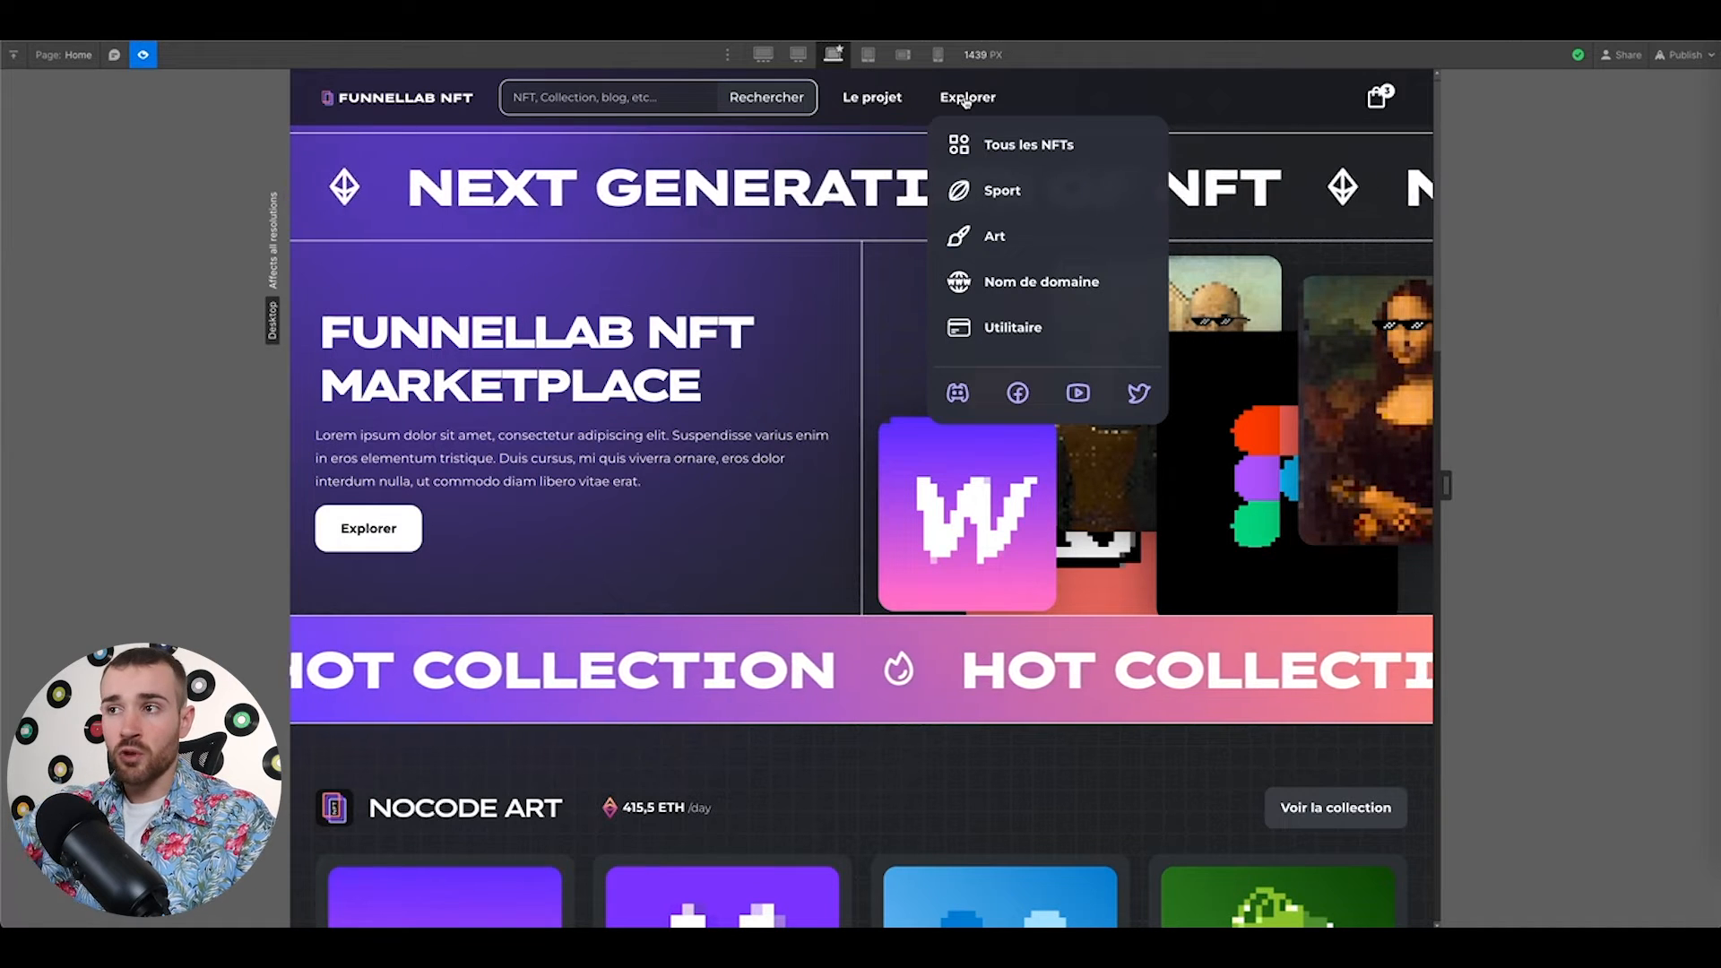
Set the second Move and Opacity actions of Menu Dropdown Open to Ease easing with a 0.3 s duration, and save the animation
click(139, 55)
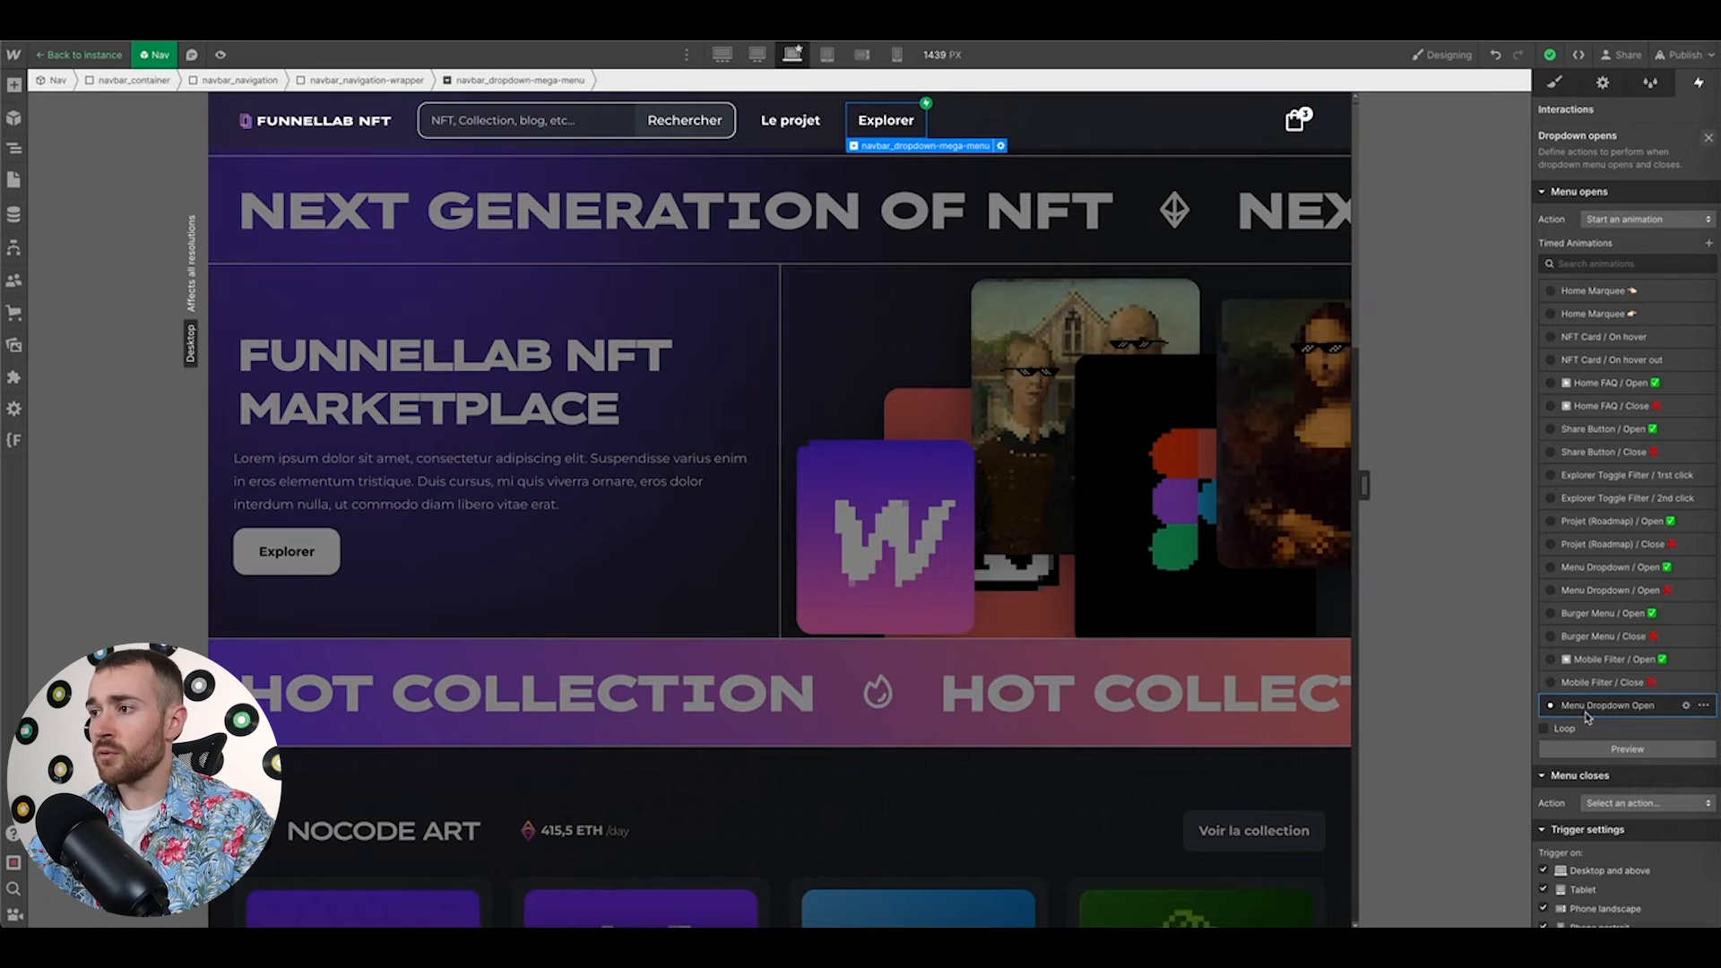
click(1619, 707)
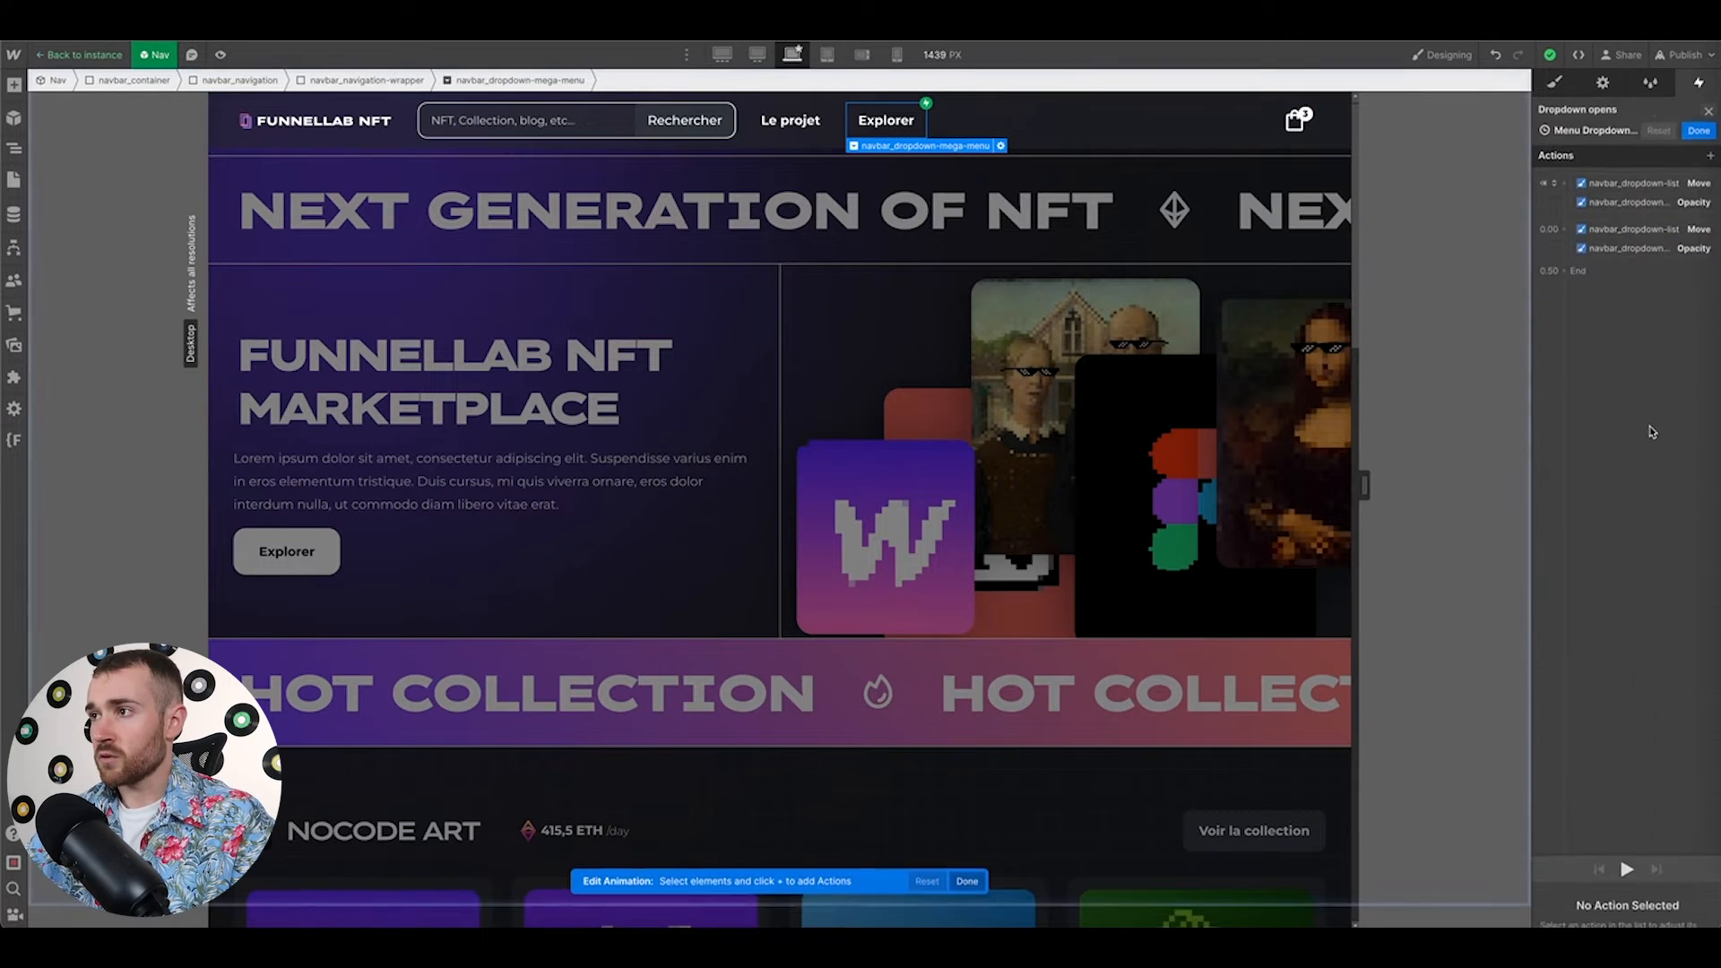
click(1653, 221)
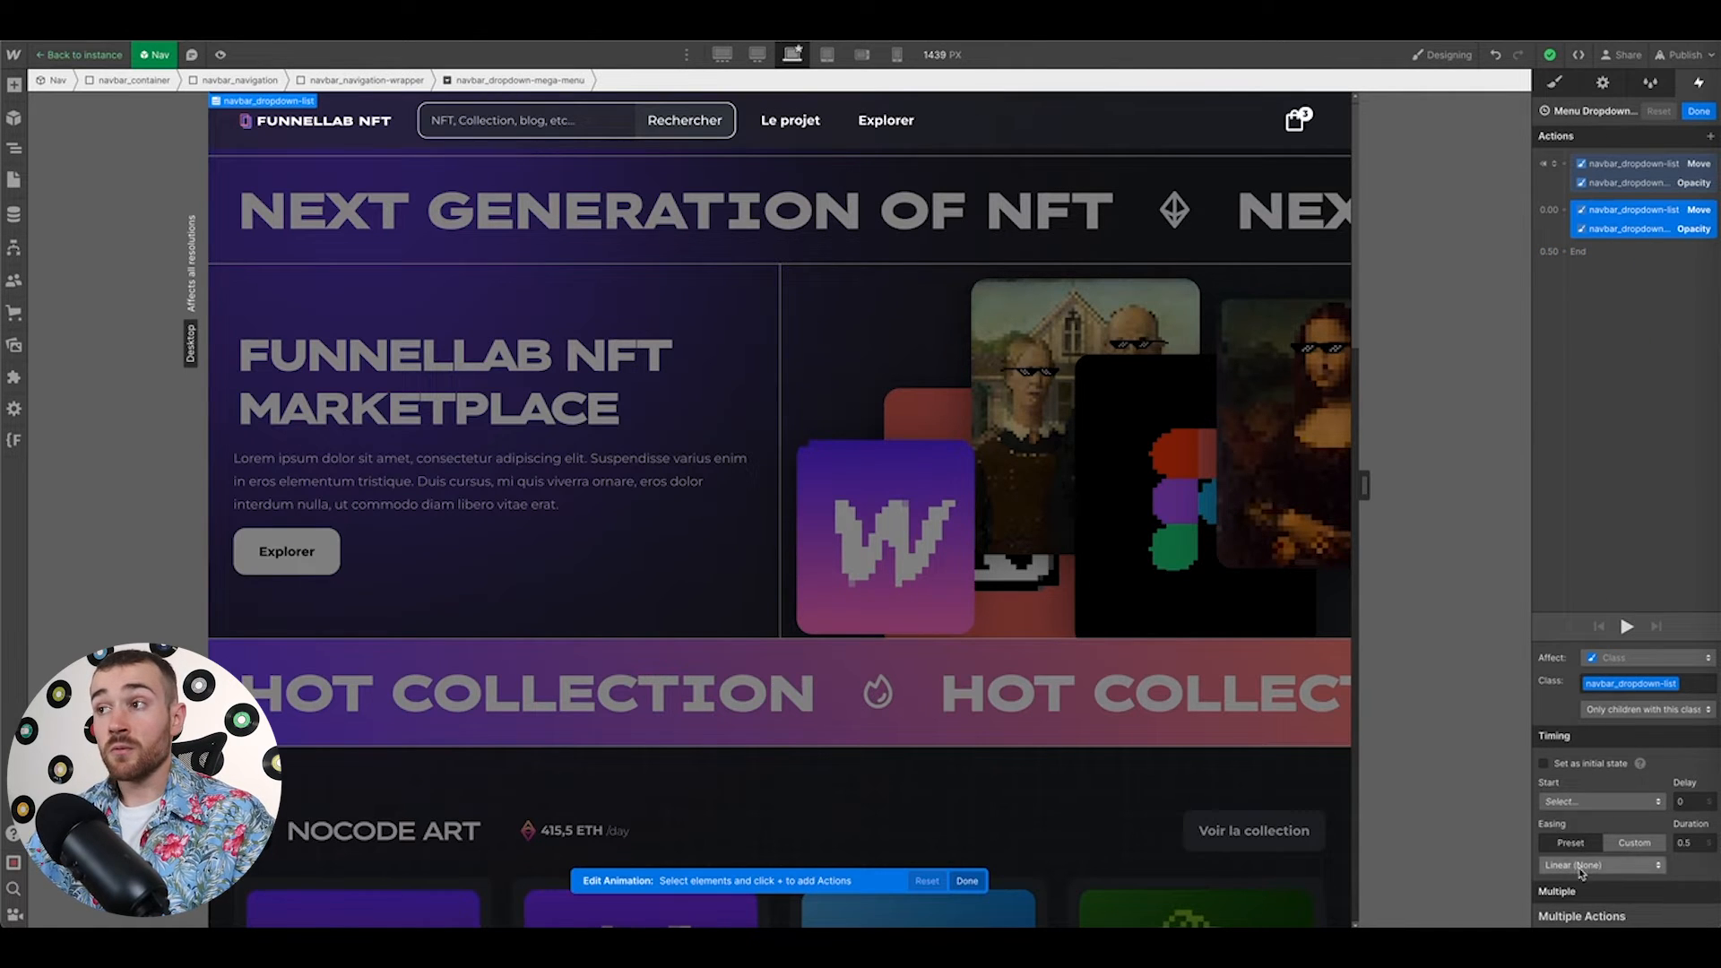
click(1580, 865)
click(1595, 164)
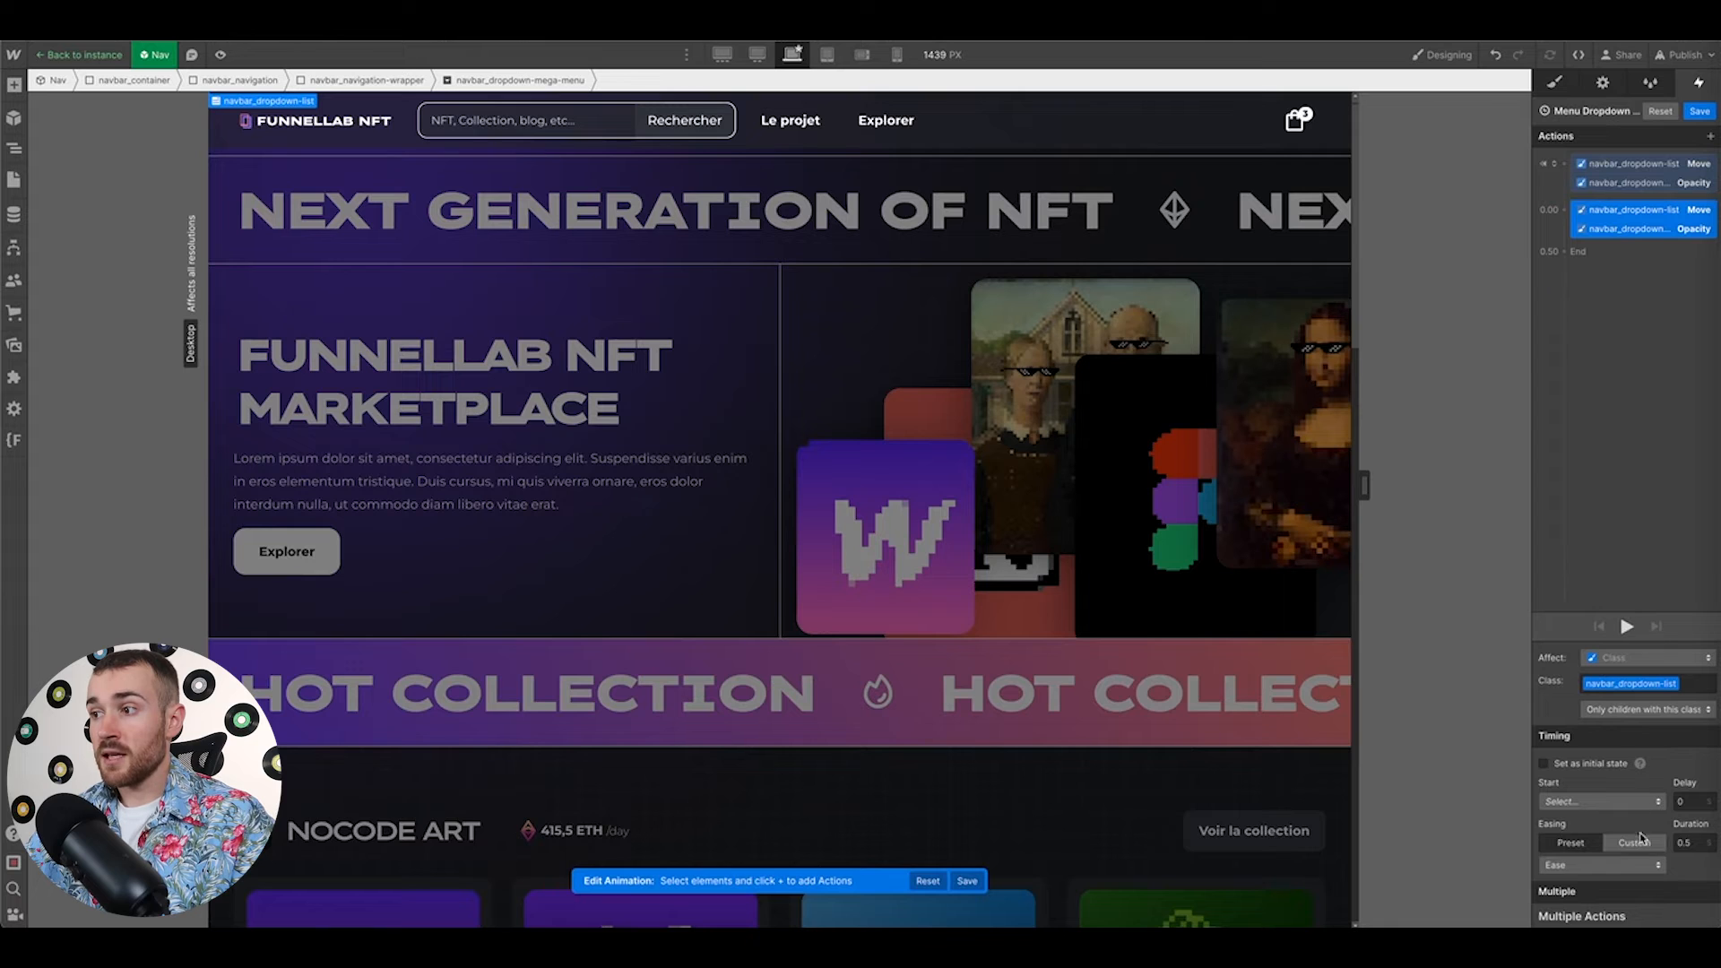
click(1691, 843)
text(0)
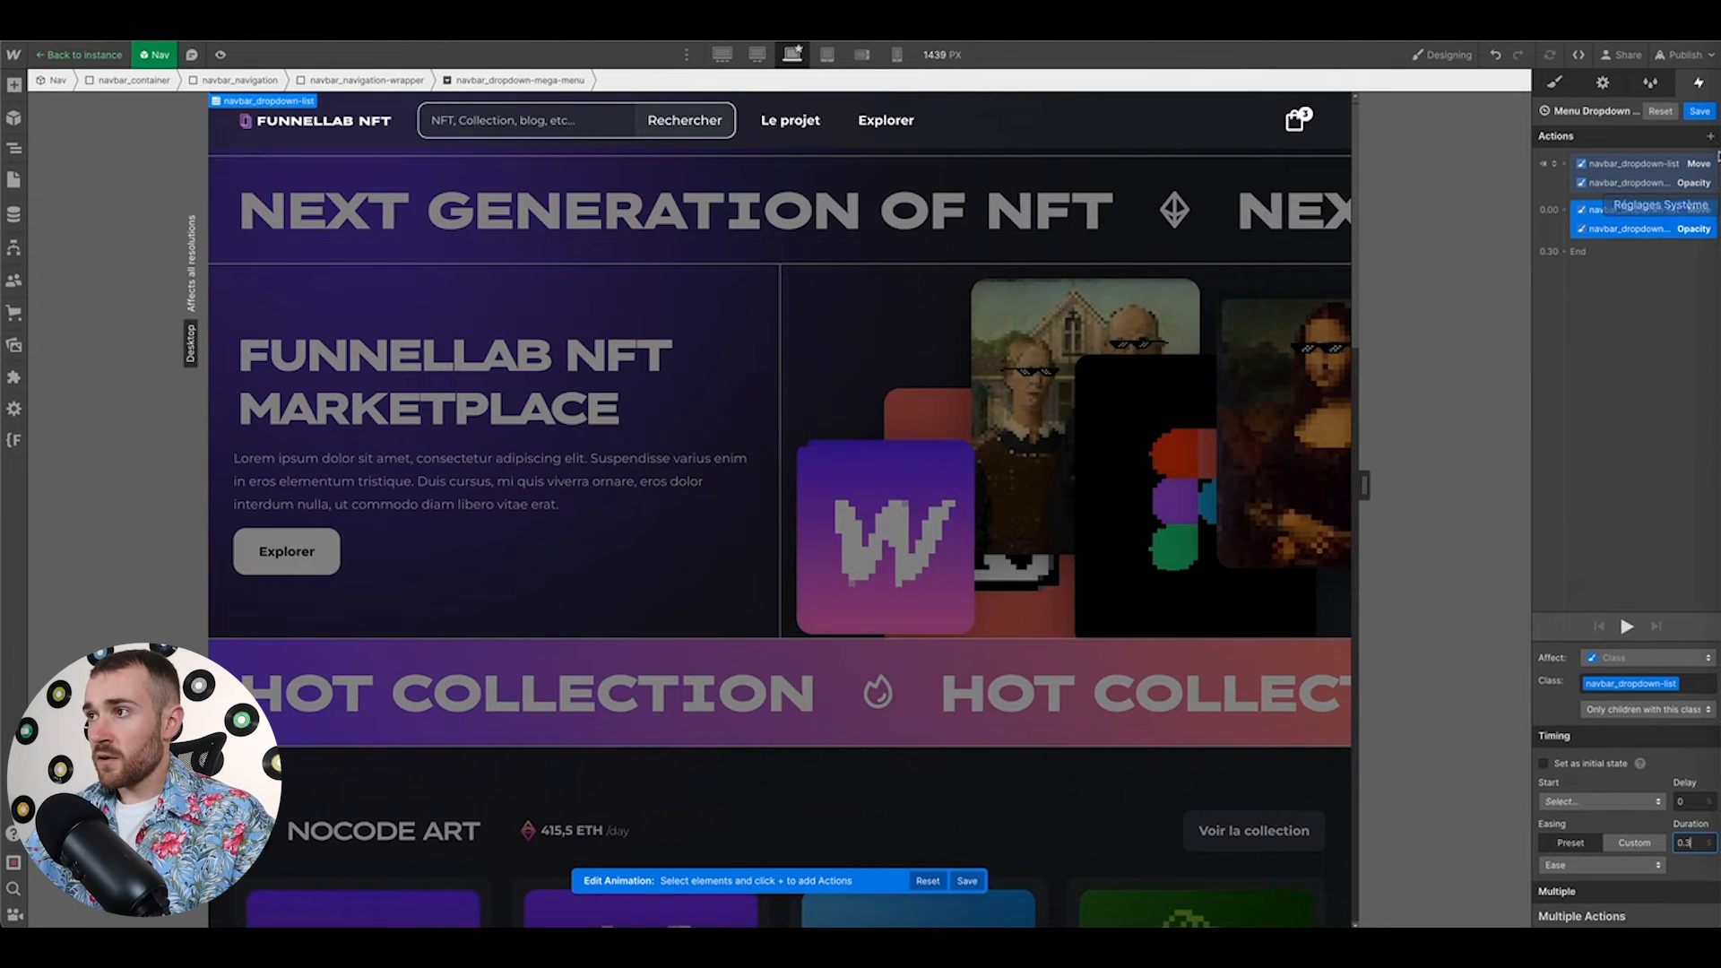
click(1701, 114)
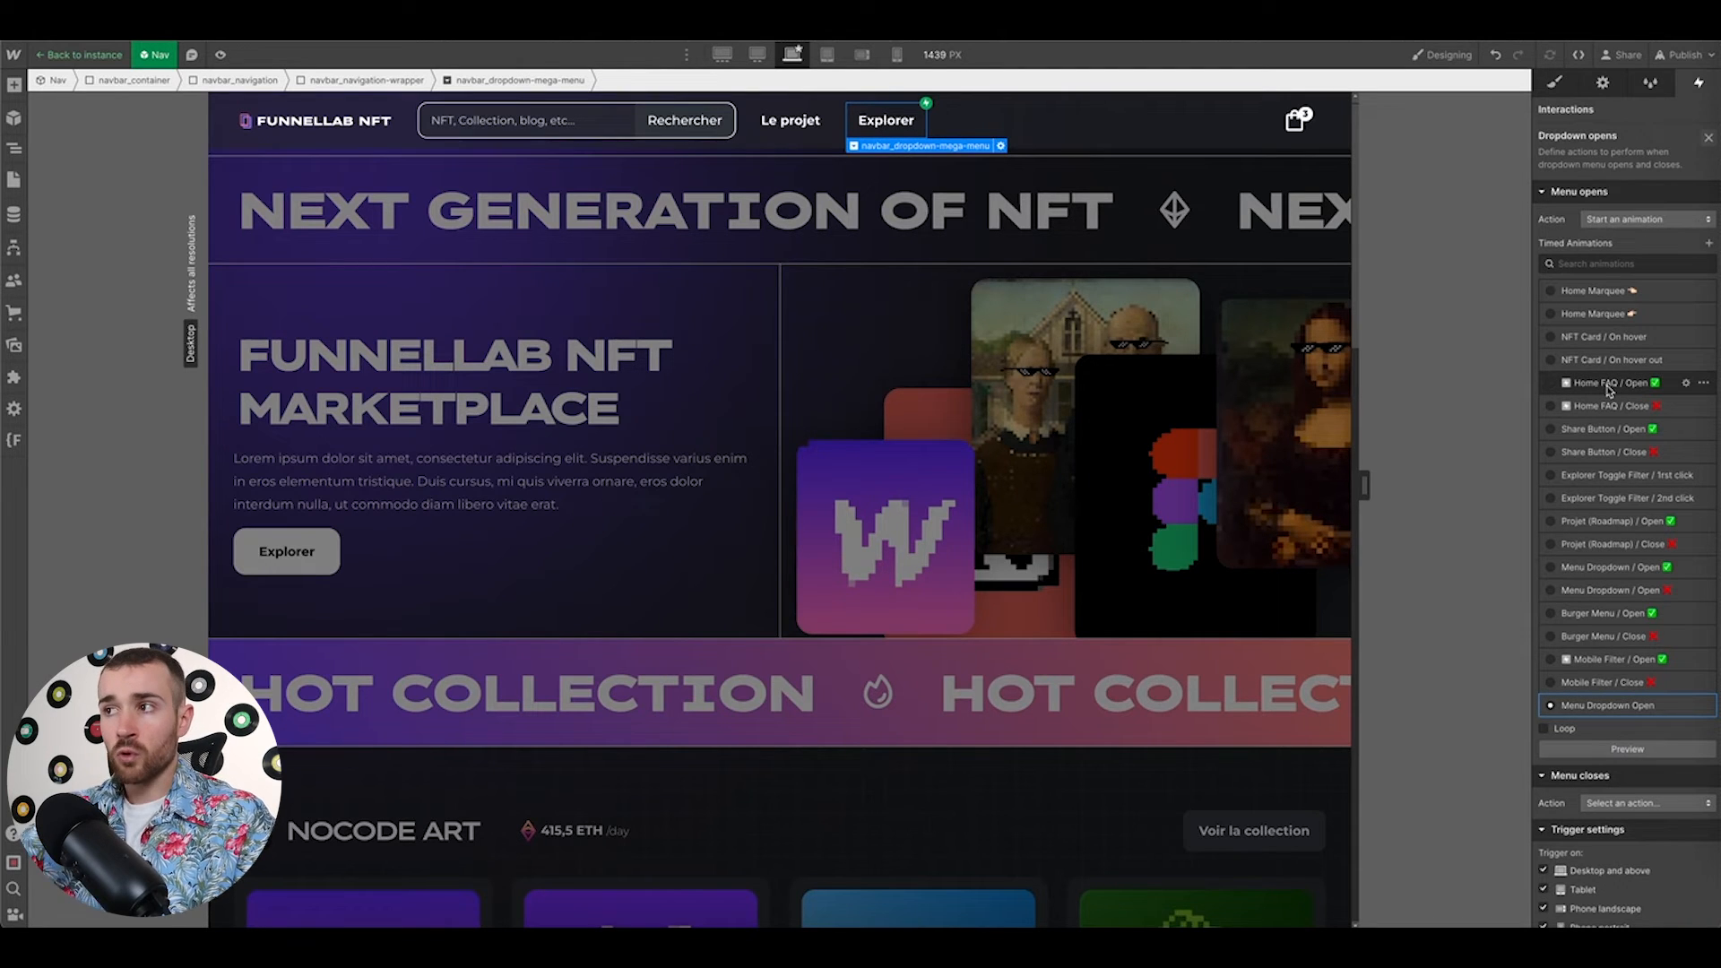
Make the dropdown's closing trigger start an animation, and duplicate the Menu Dropdown Open animation for it
scroll(1605, 771, down, 1)
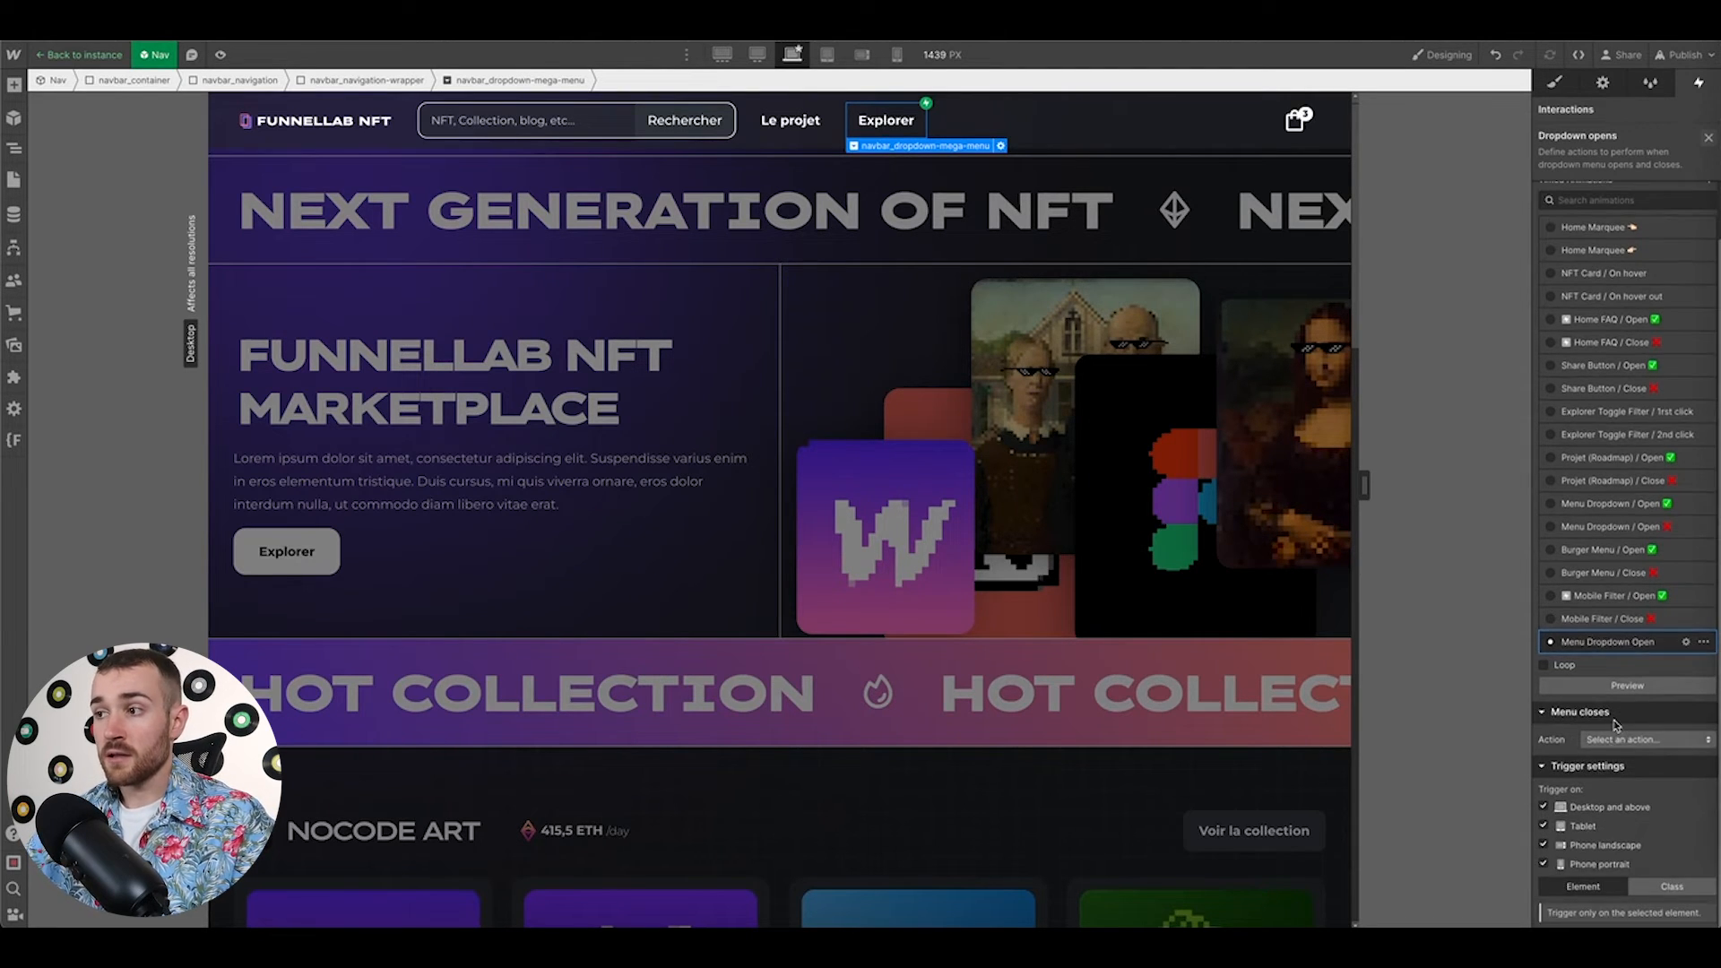
click(1625, 741)
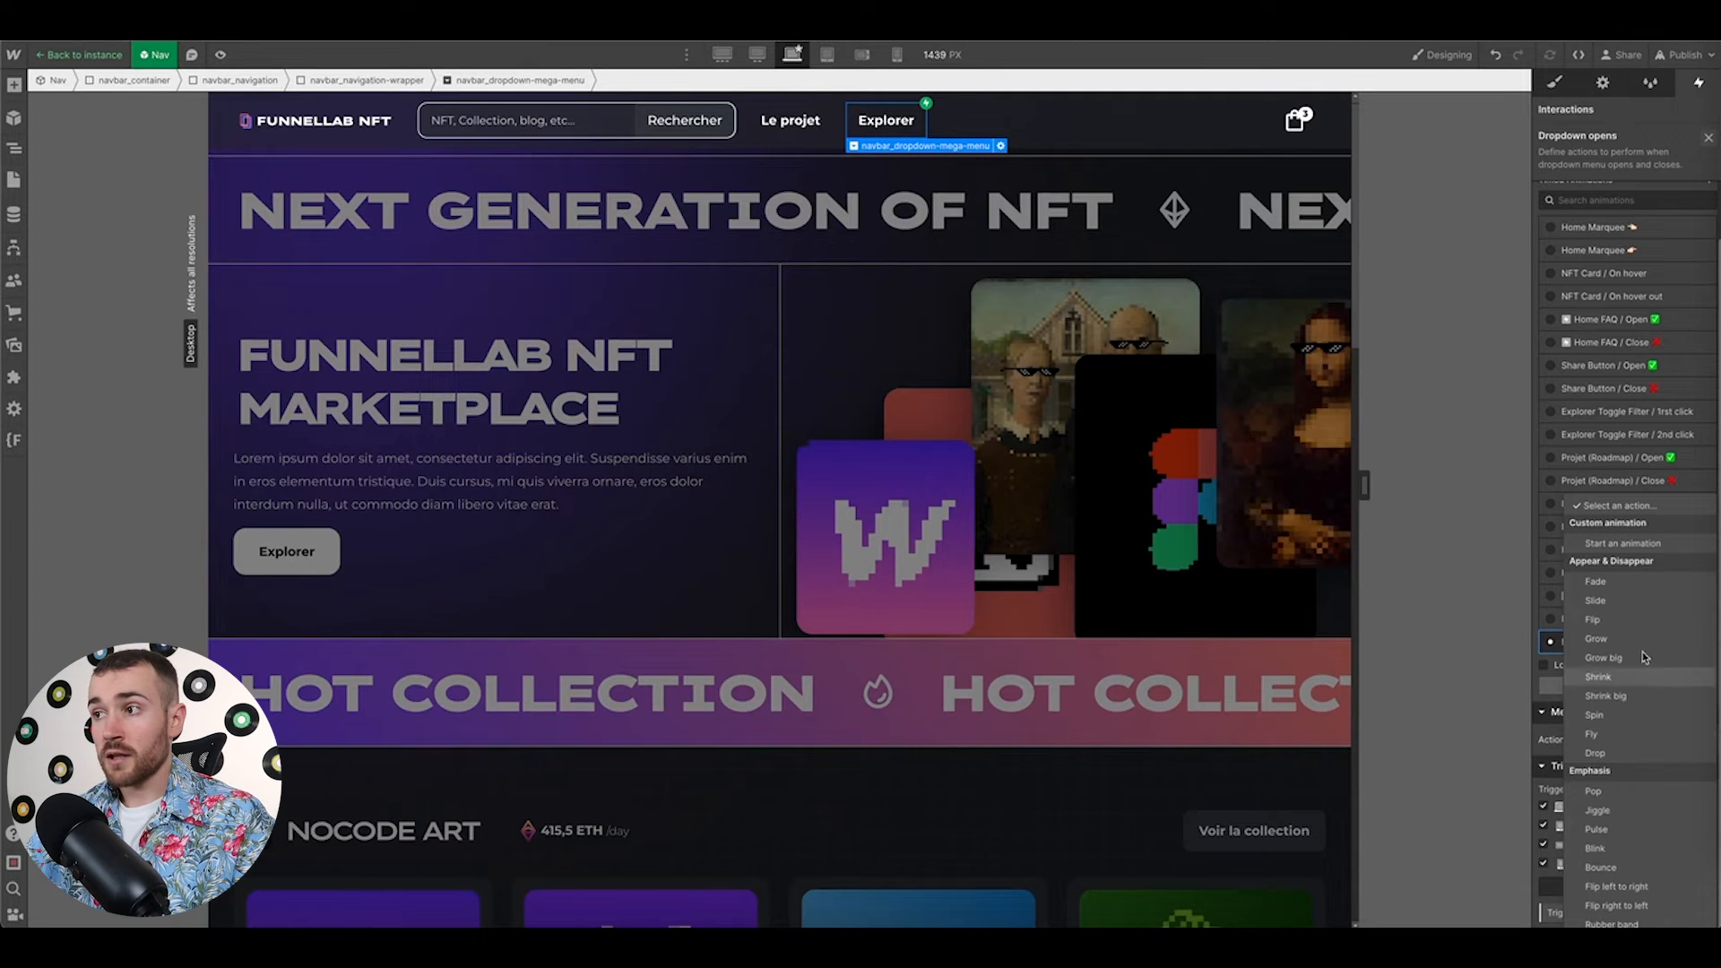
click(1627, 588)
scroll(1607, 717, down, 5)
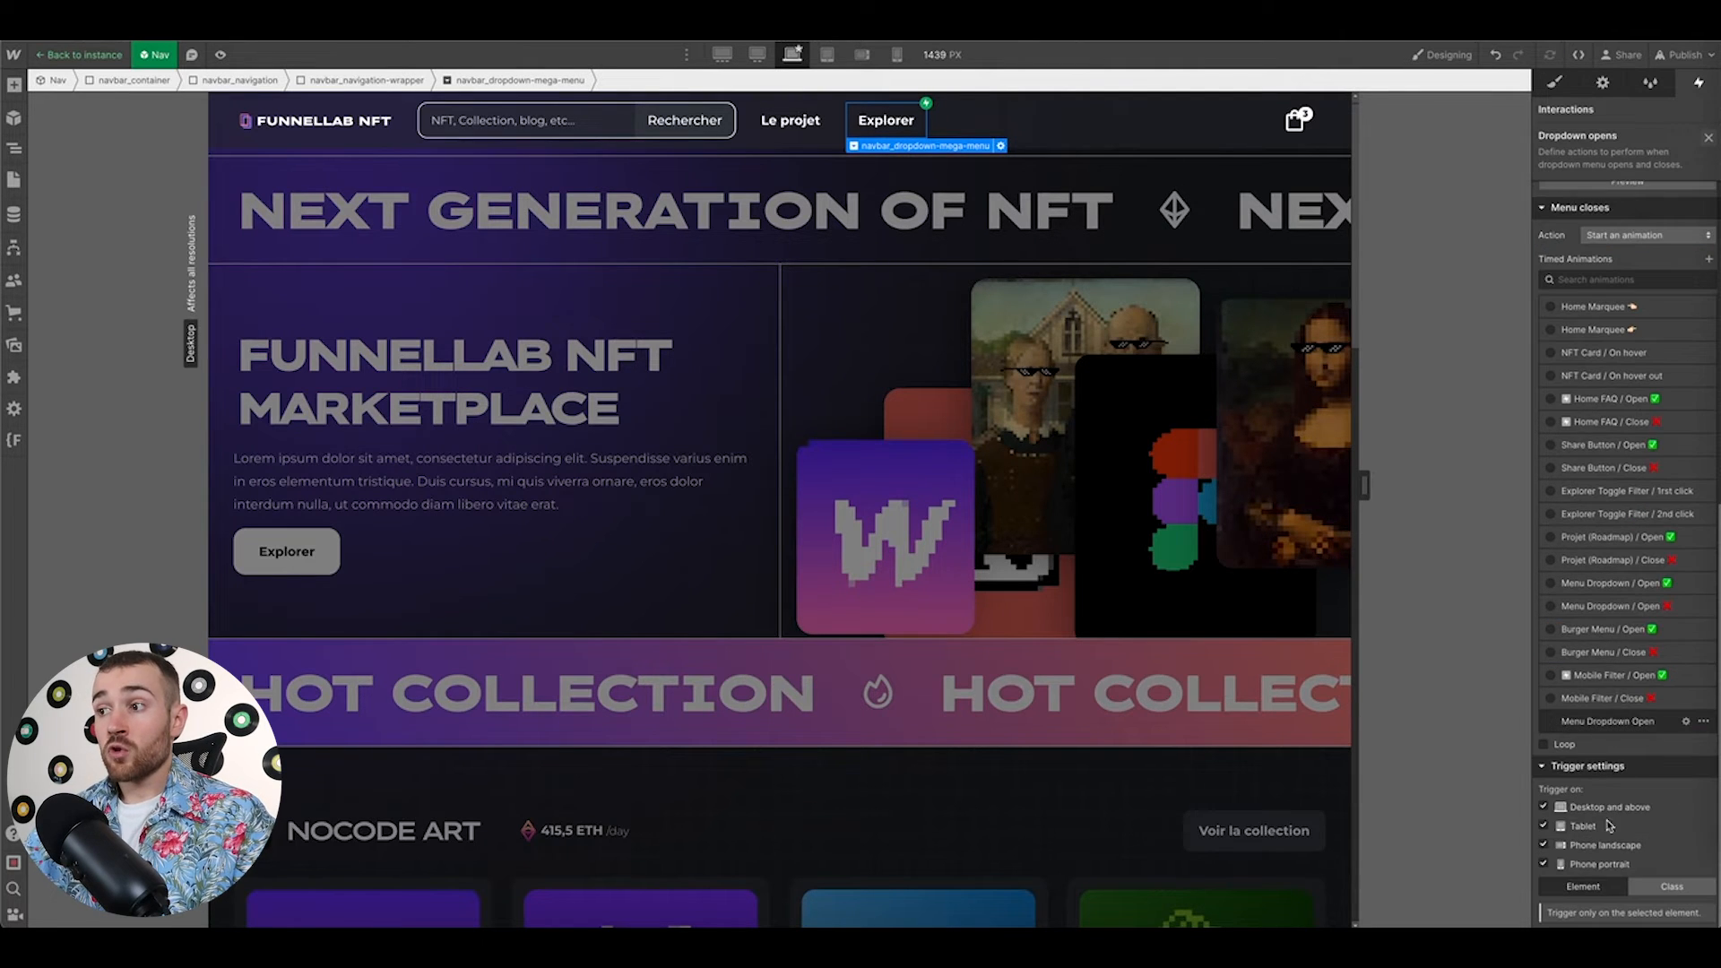
right_click(1623, 728)
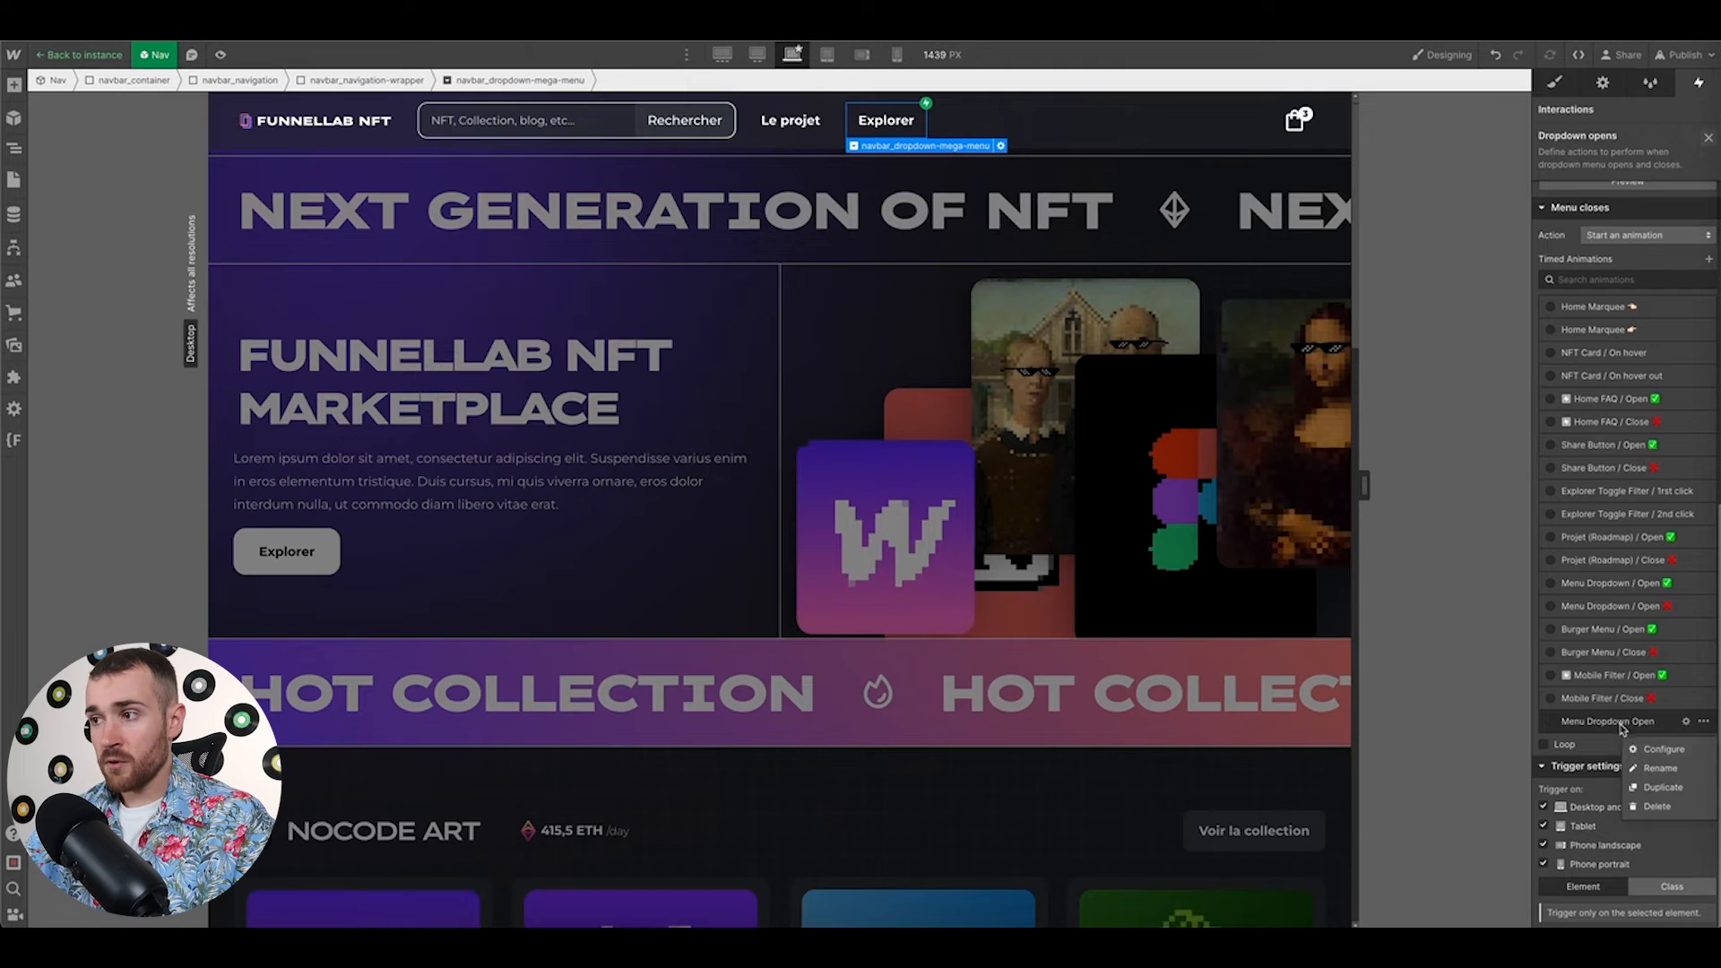
click(1645, 772)
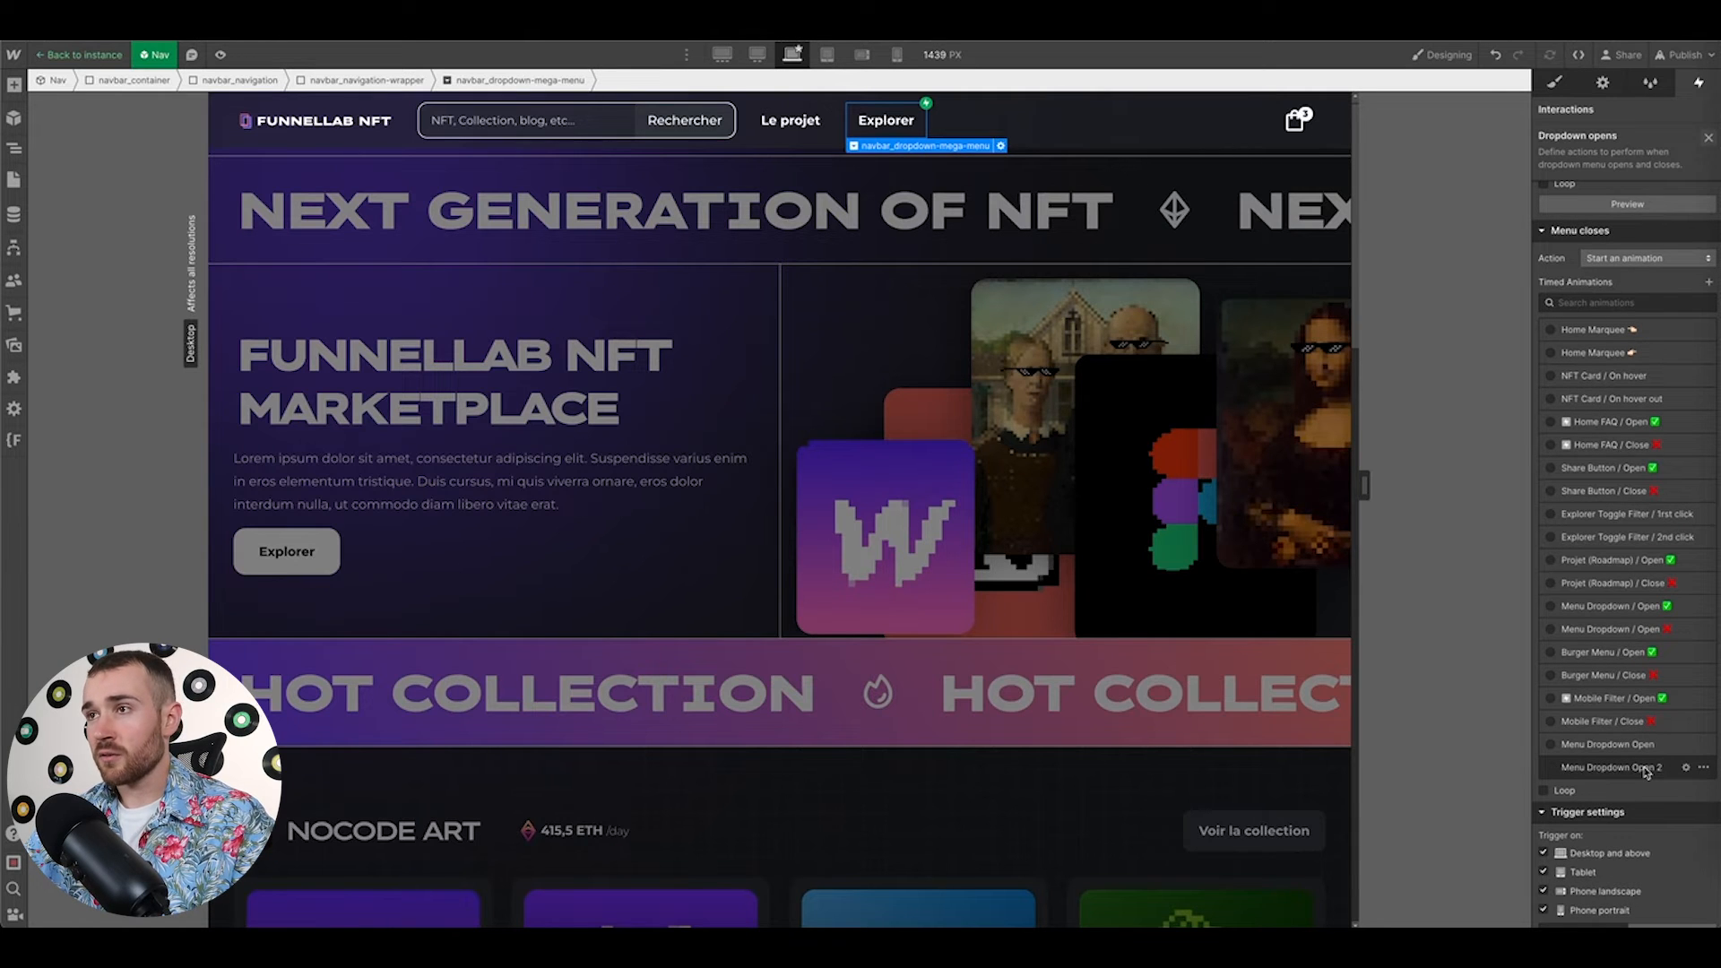
Open the duplicated animation and rename it Menu Dropdown Close
click(1646, 769)
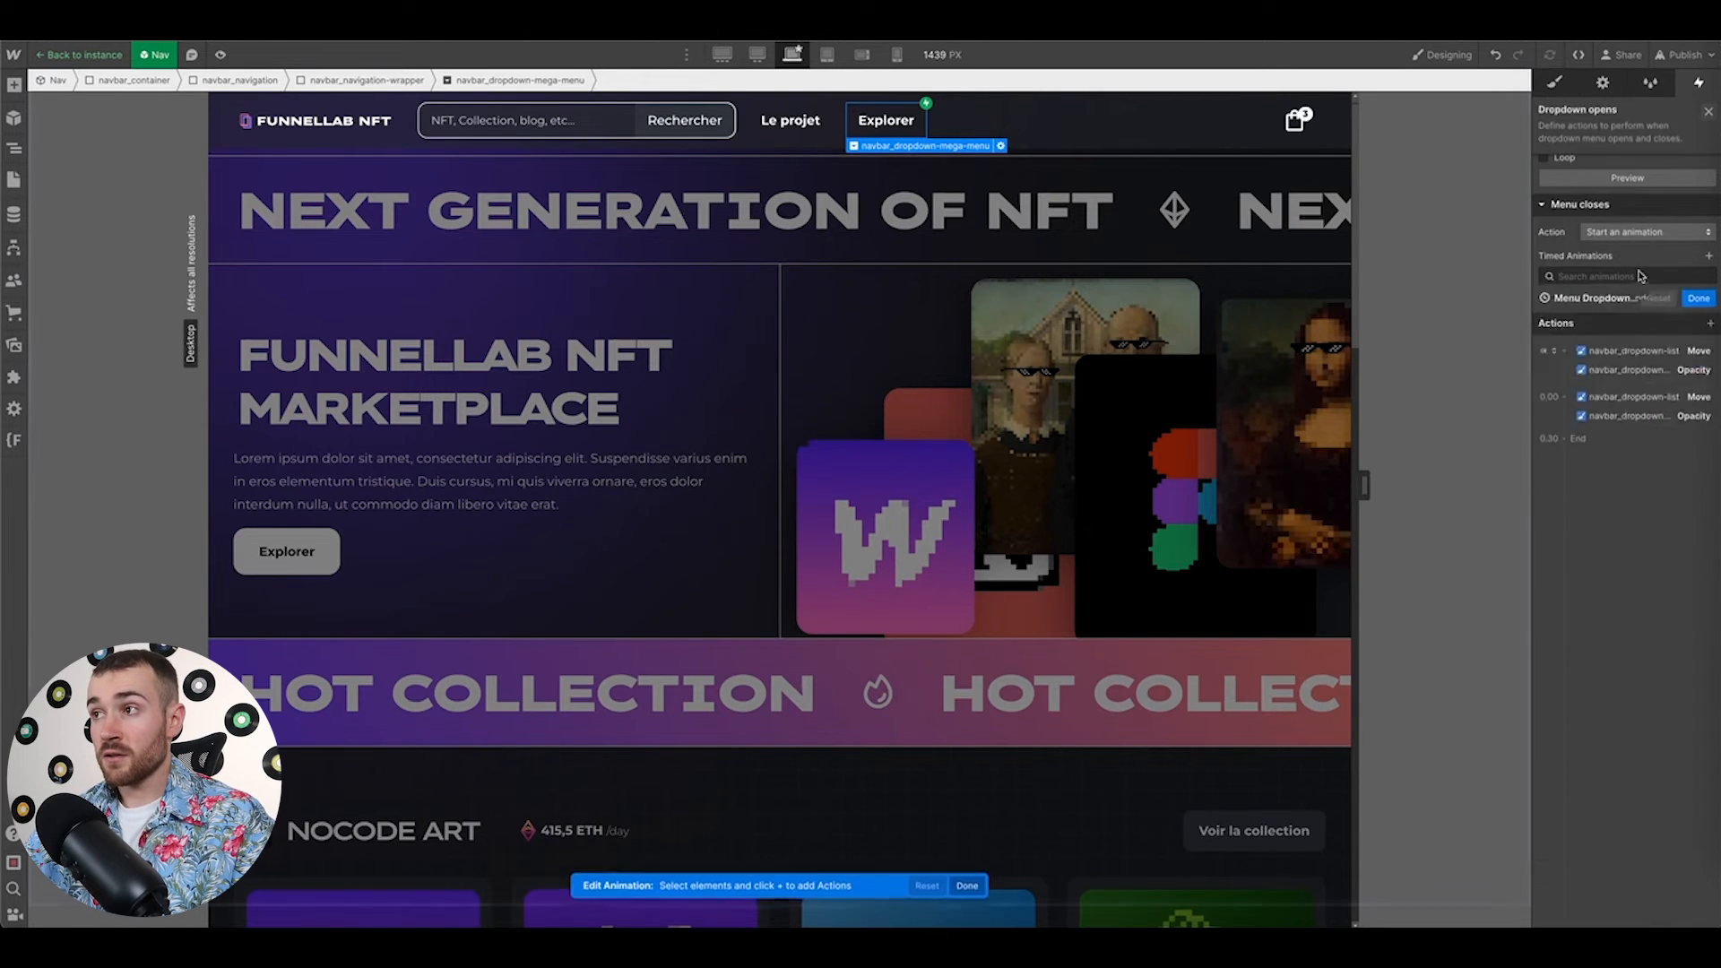
triple_click(1648, 111)
click(1659, 107)
key(BackSpace)
key(BackSpace)
key(BackSpace)
key(BackSpace)
key(BackSpace)
text(Close)
key(Return)
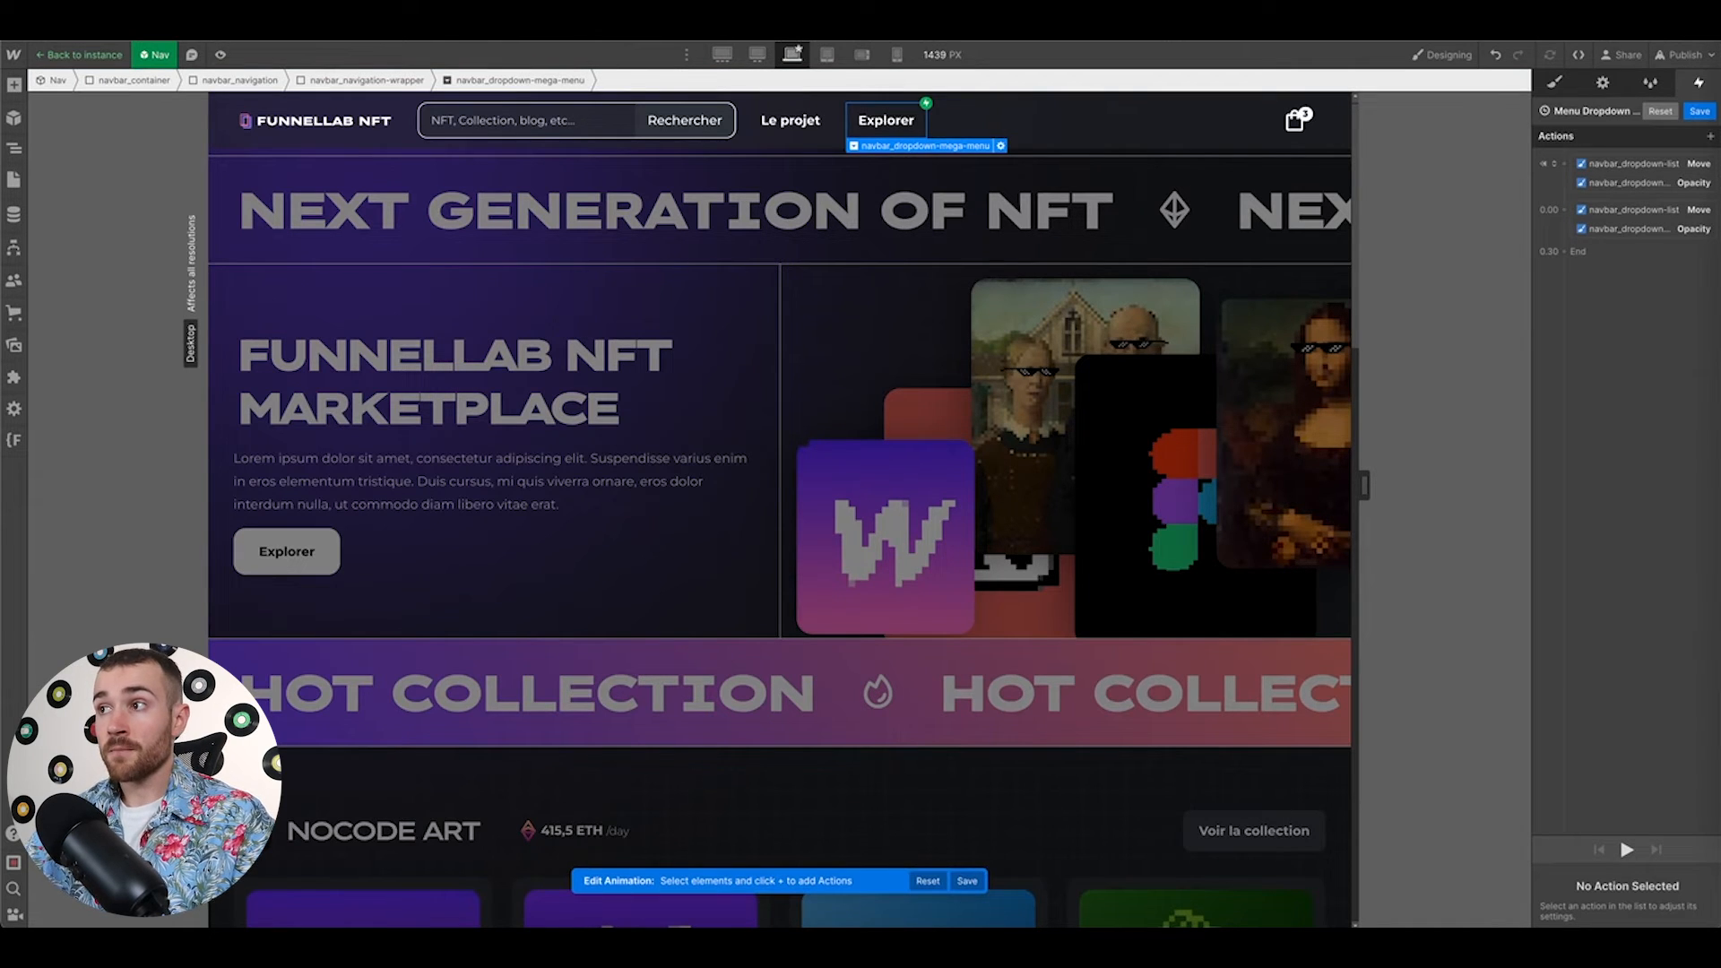
Delete the second Move and Opacity actions, and turn off the initial state on the remaining two actions
click(1641, 229)
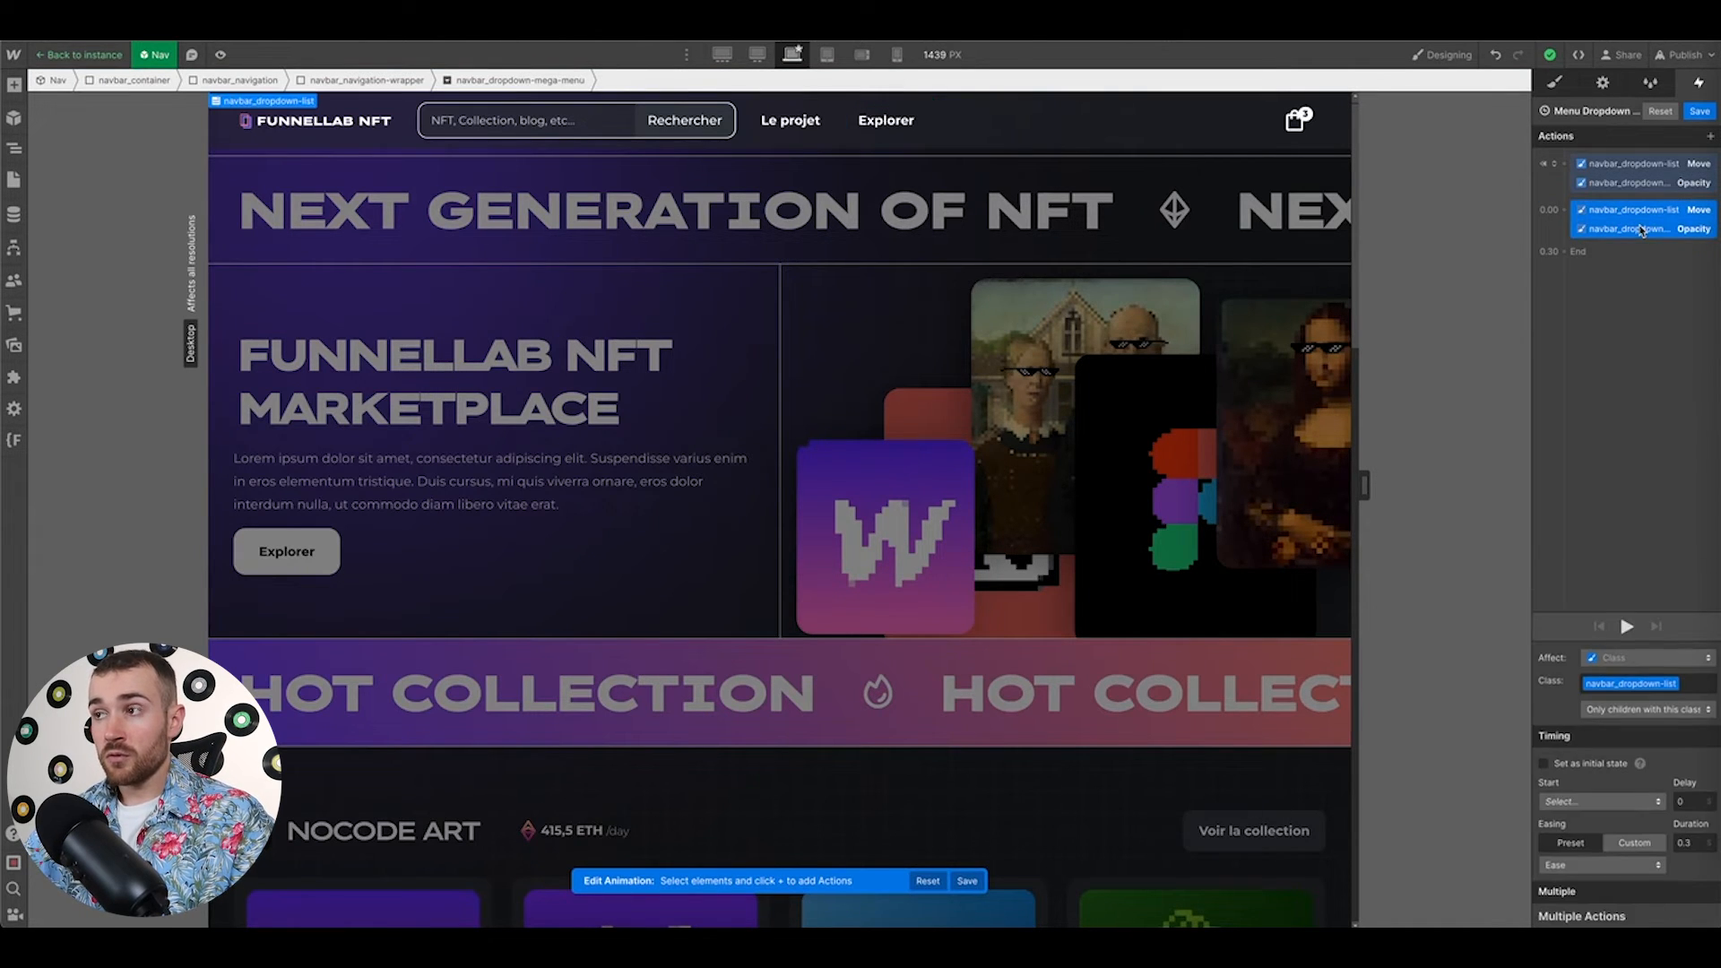
key(Delete)
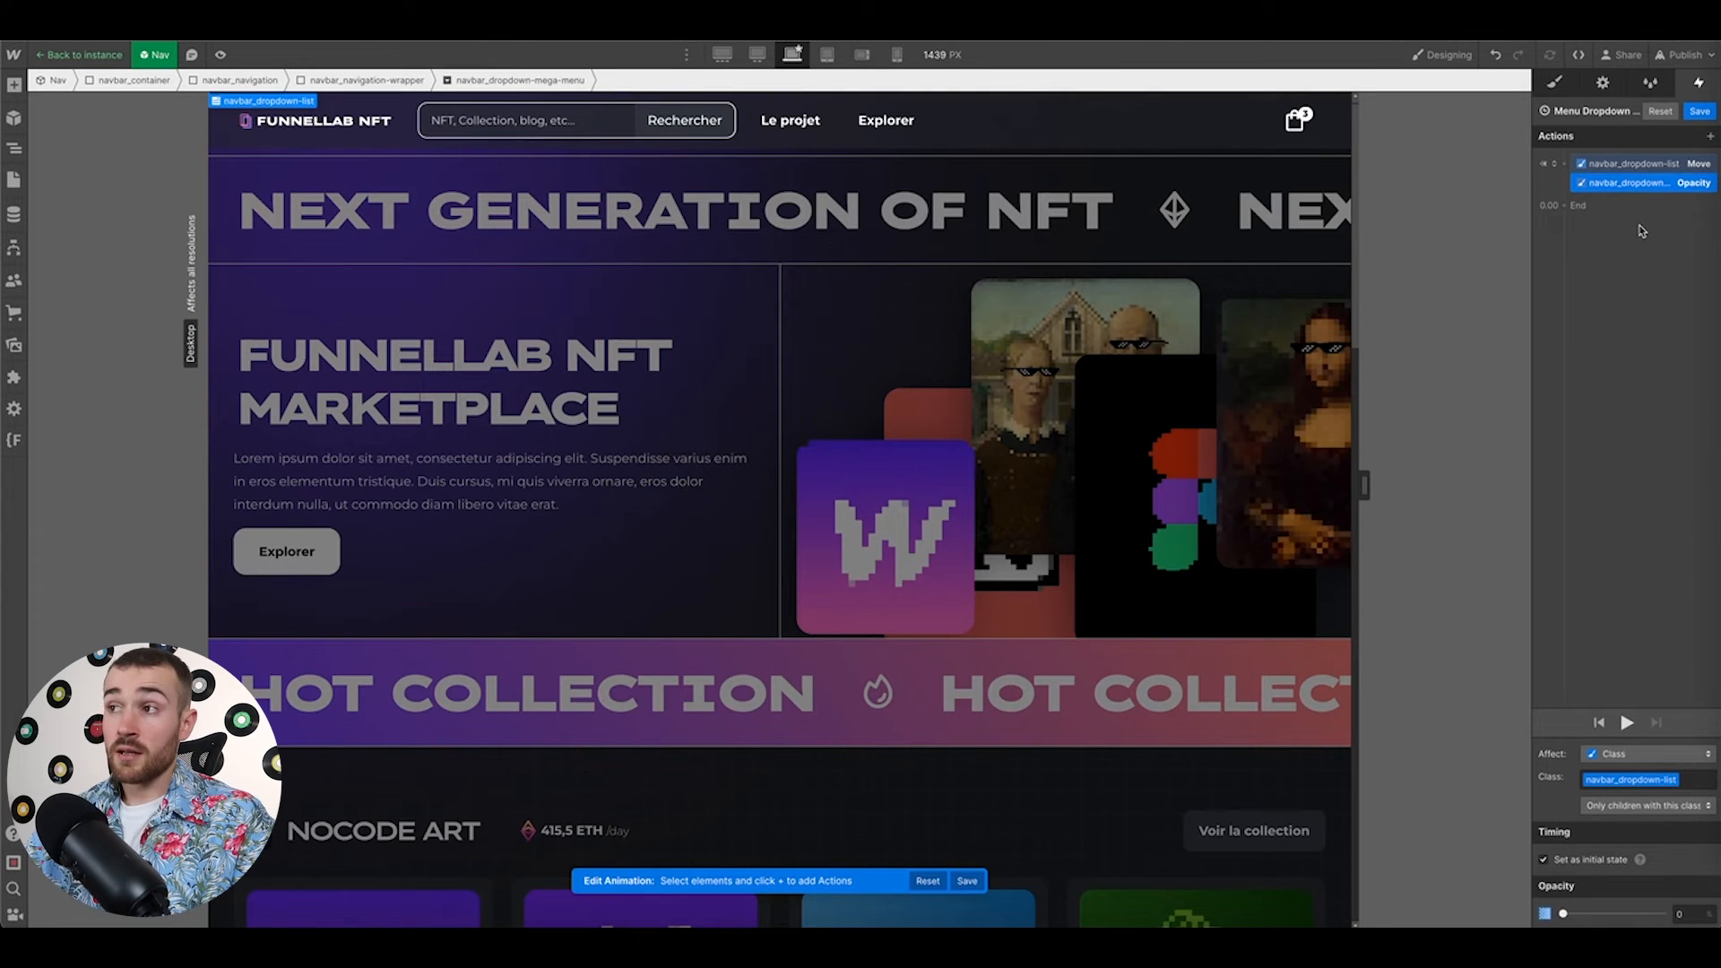
shift+click(1640, 164)
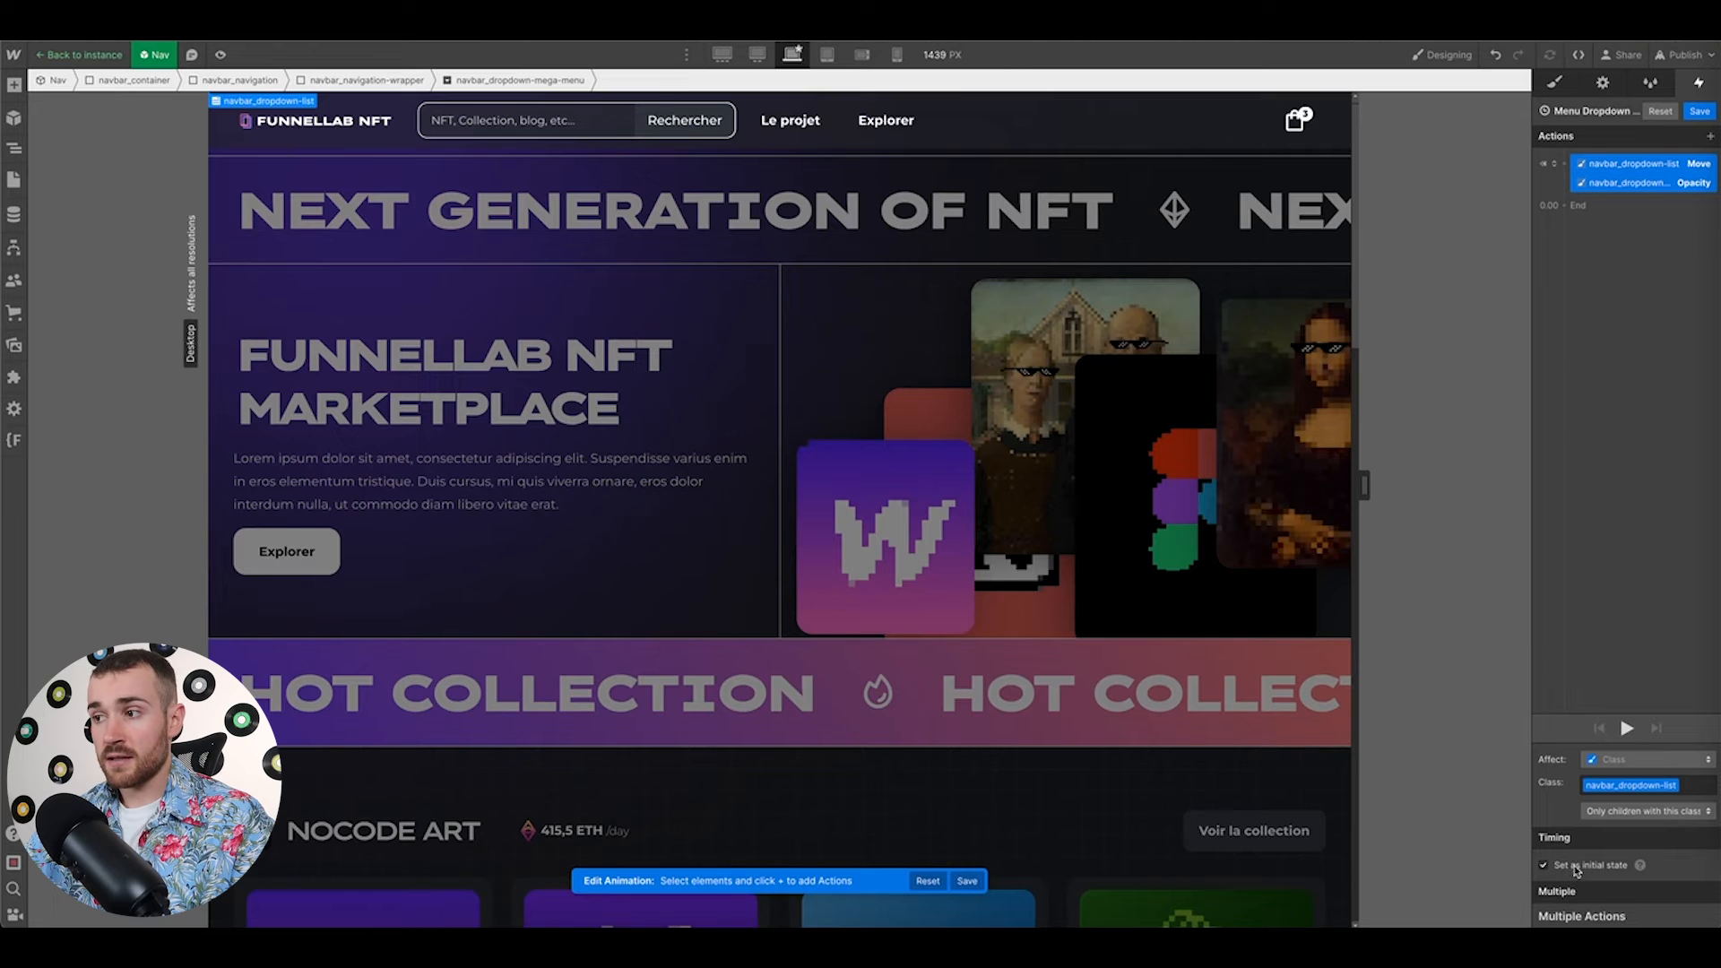
click(1573, 868)
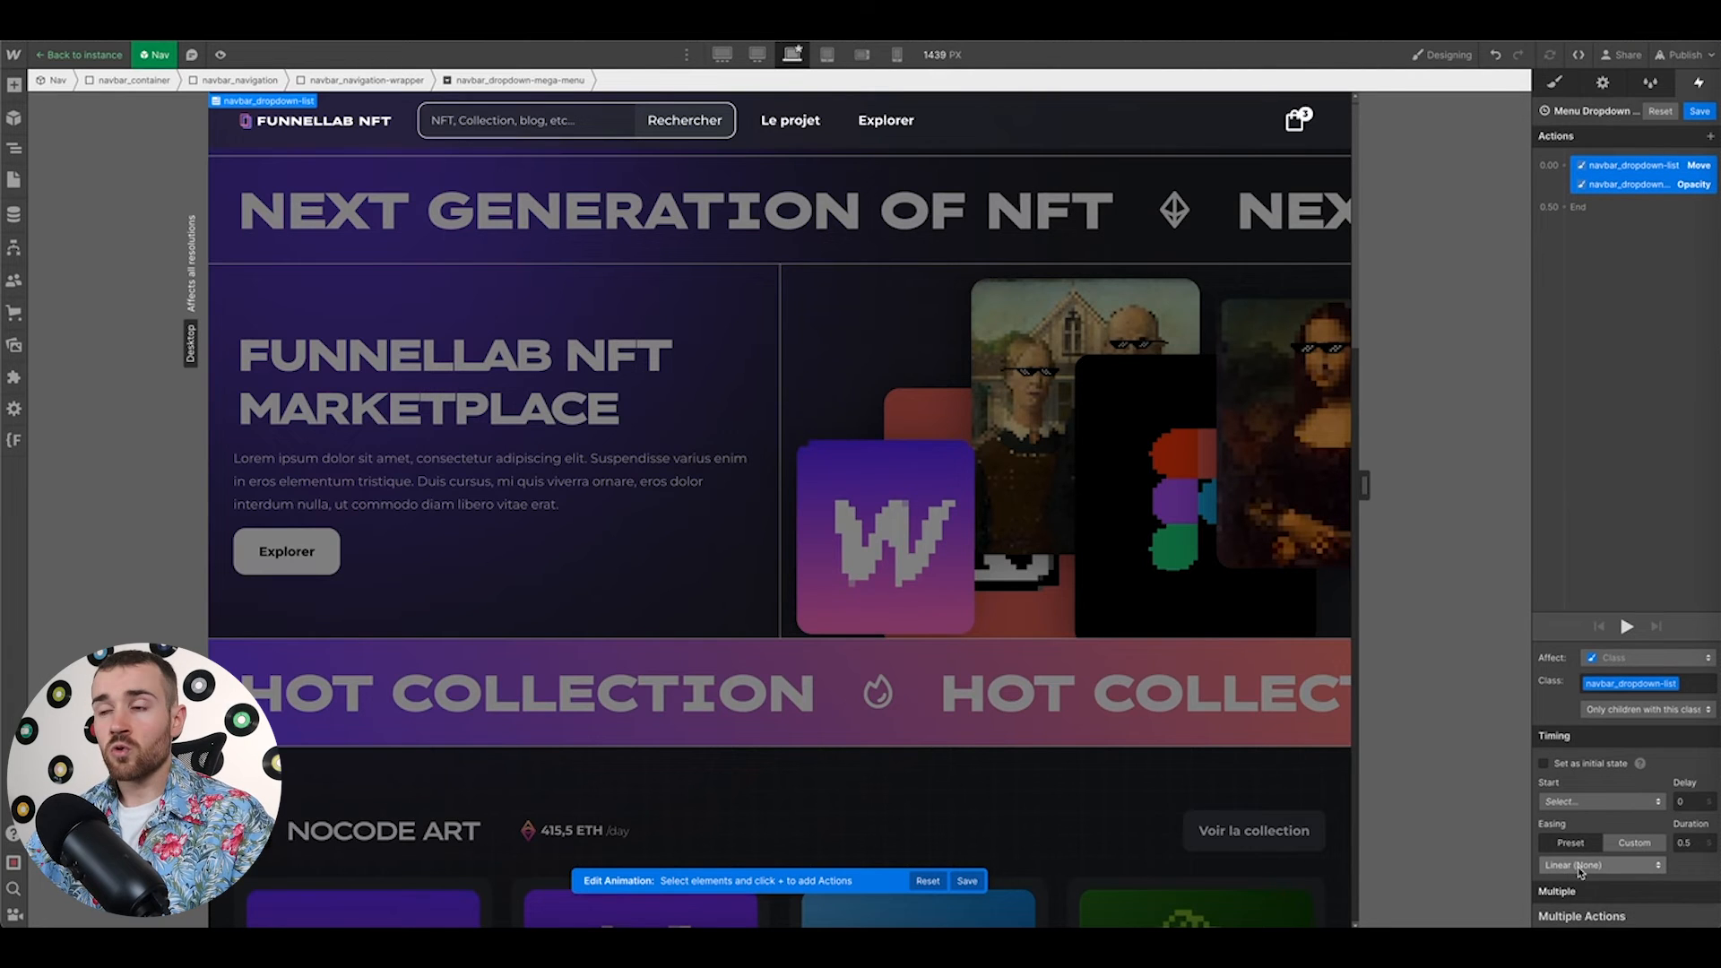
Give the closing Move and Opacity actions Ease easing and a 0.3 s duration, and save the closing animation
click(1579, 865)
click(1604, 163)
click(1690, 842)
text(0,35)
key(super+a)
text(0.3)
key(Return)
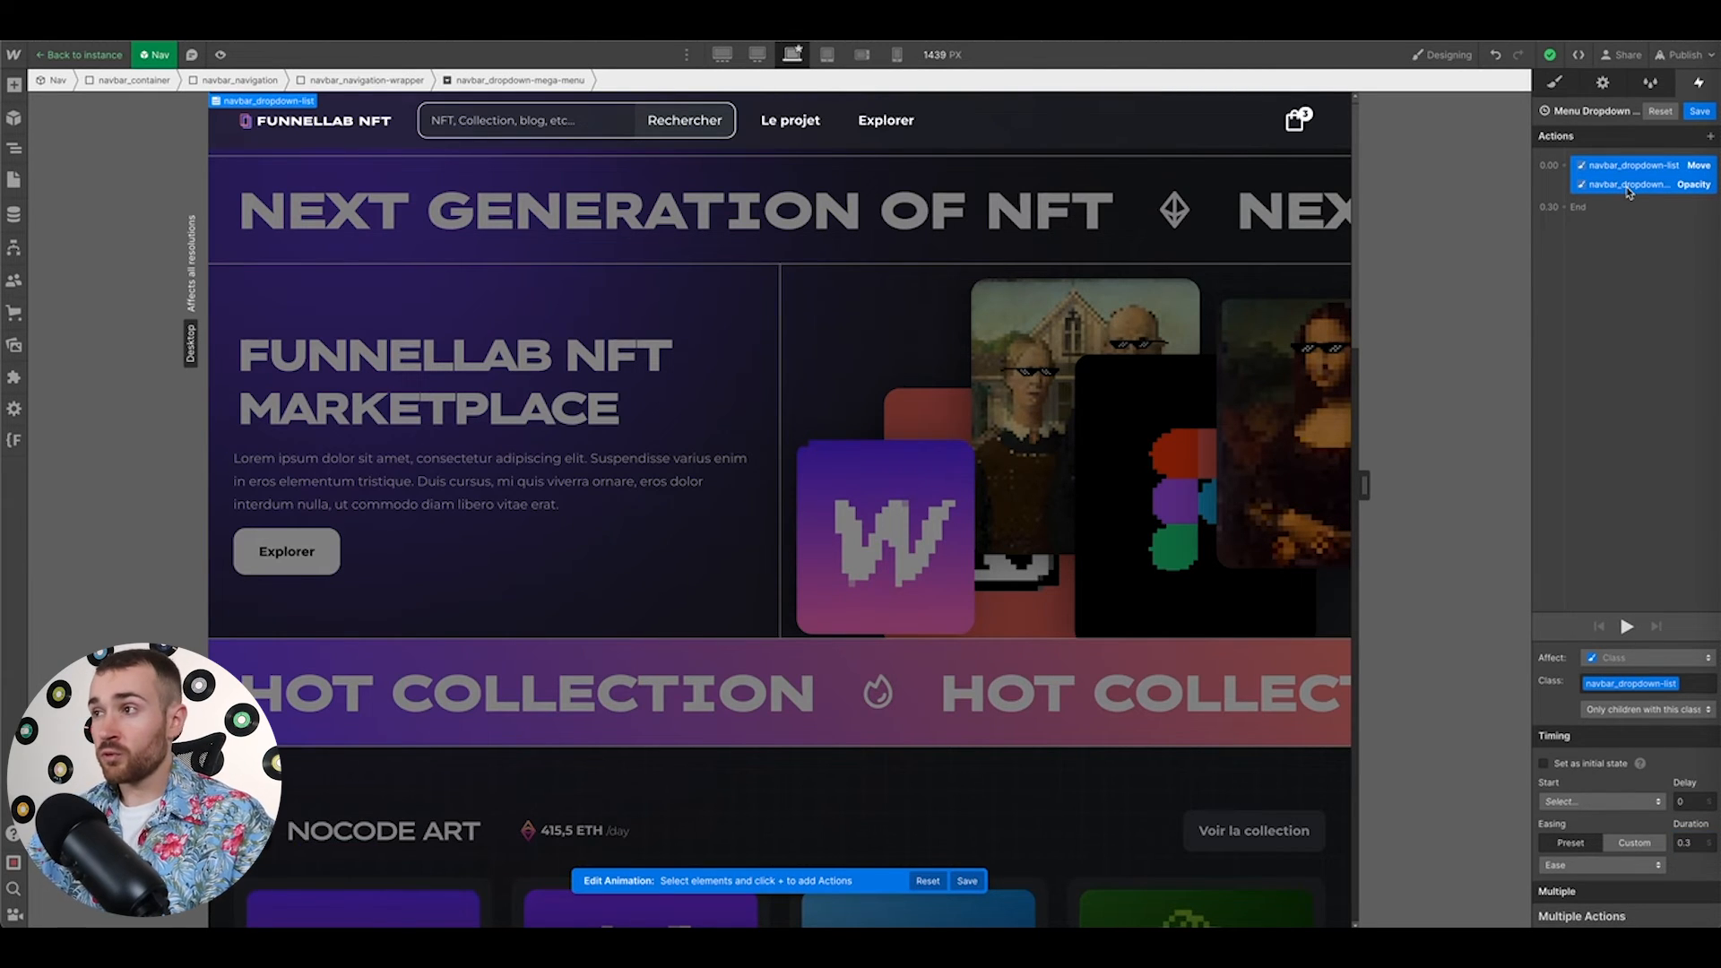
click(1628, 185)
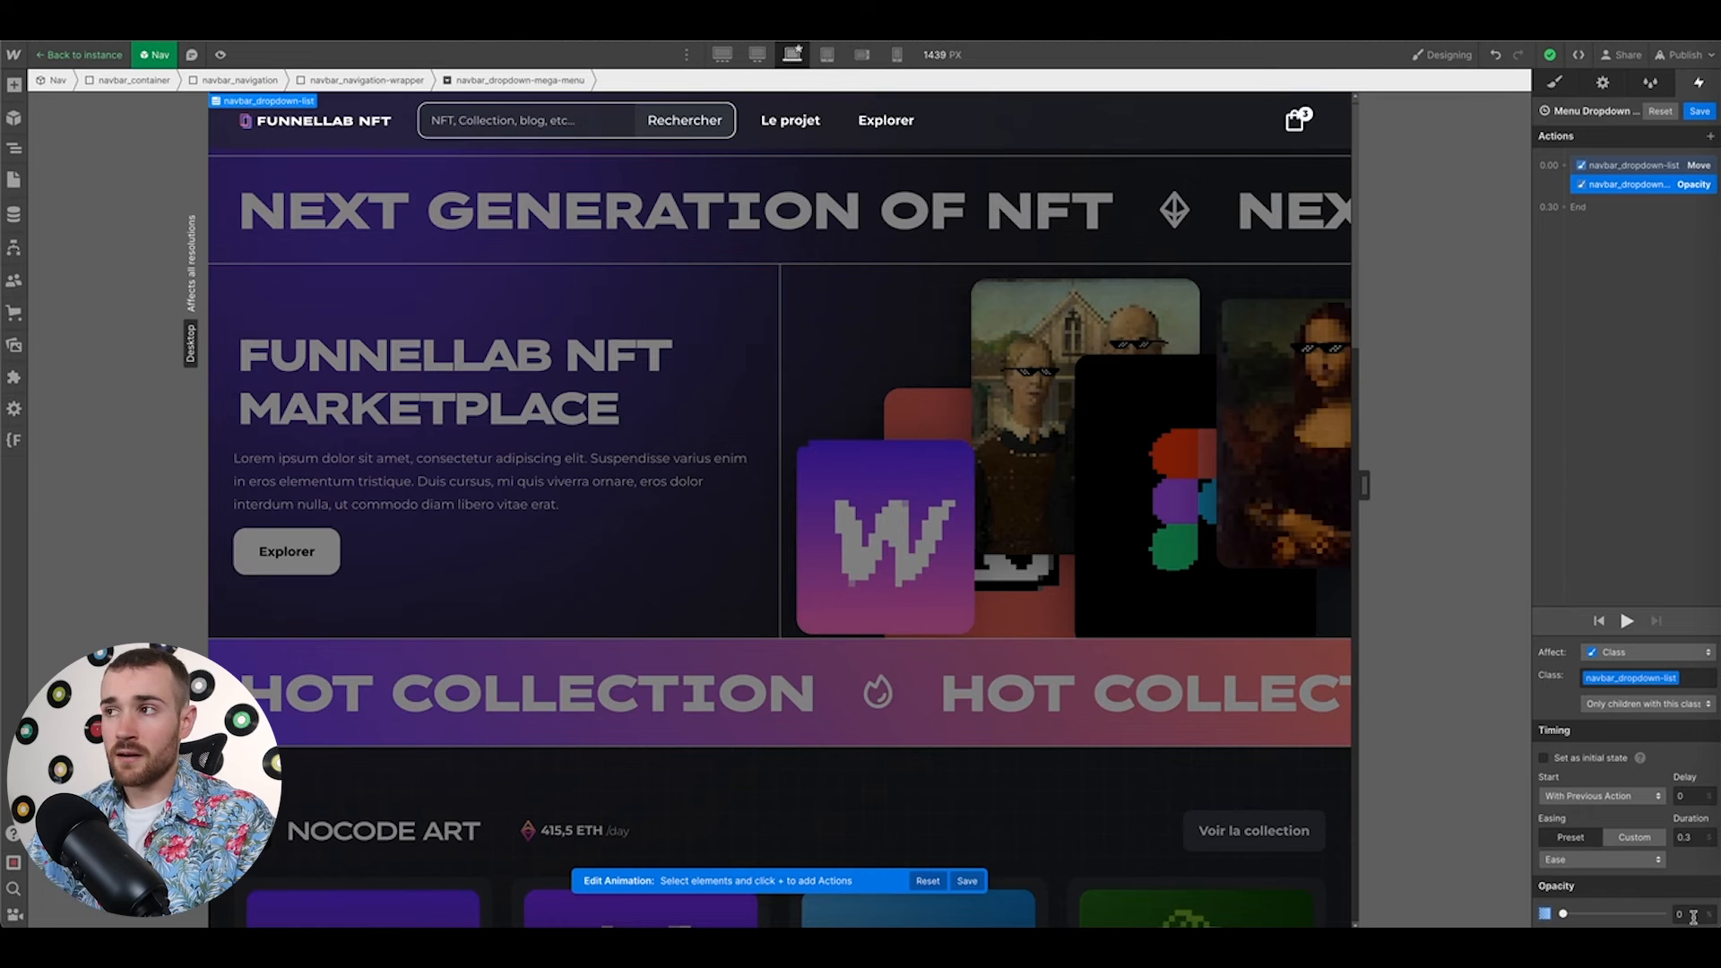
click(1699, 111)
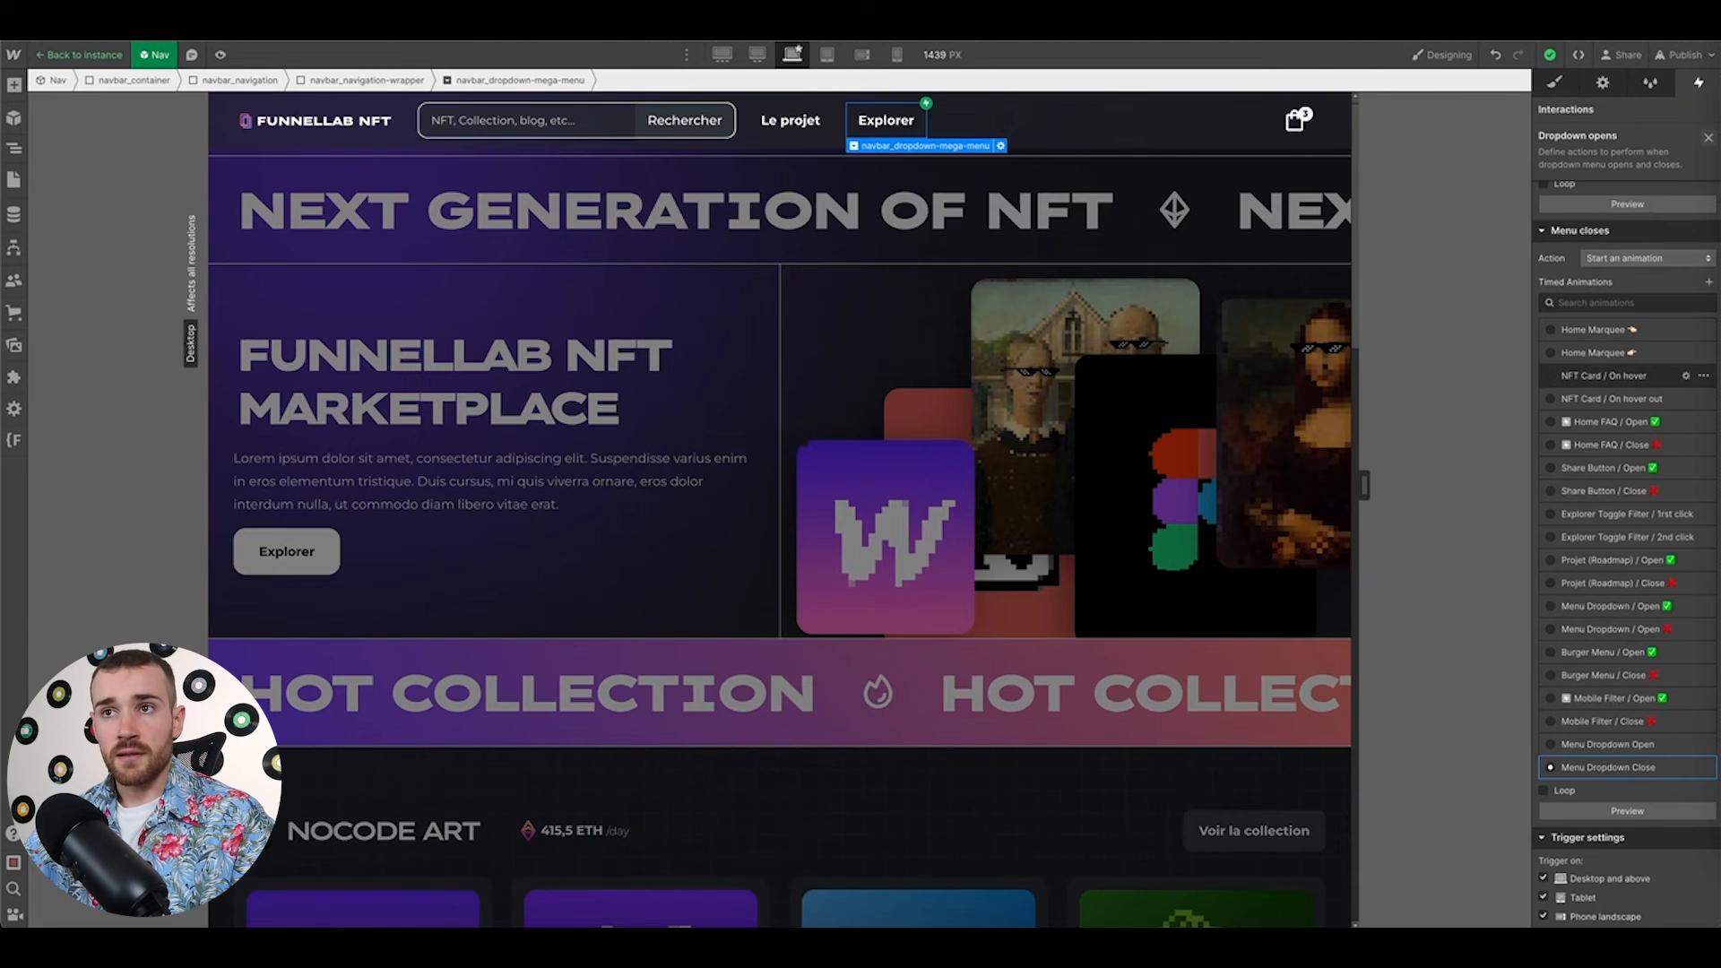
Test the closing animation of the Explorer dropdown in preview mode
click(221, 55)
click(973, 107)
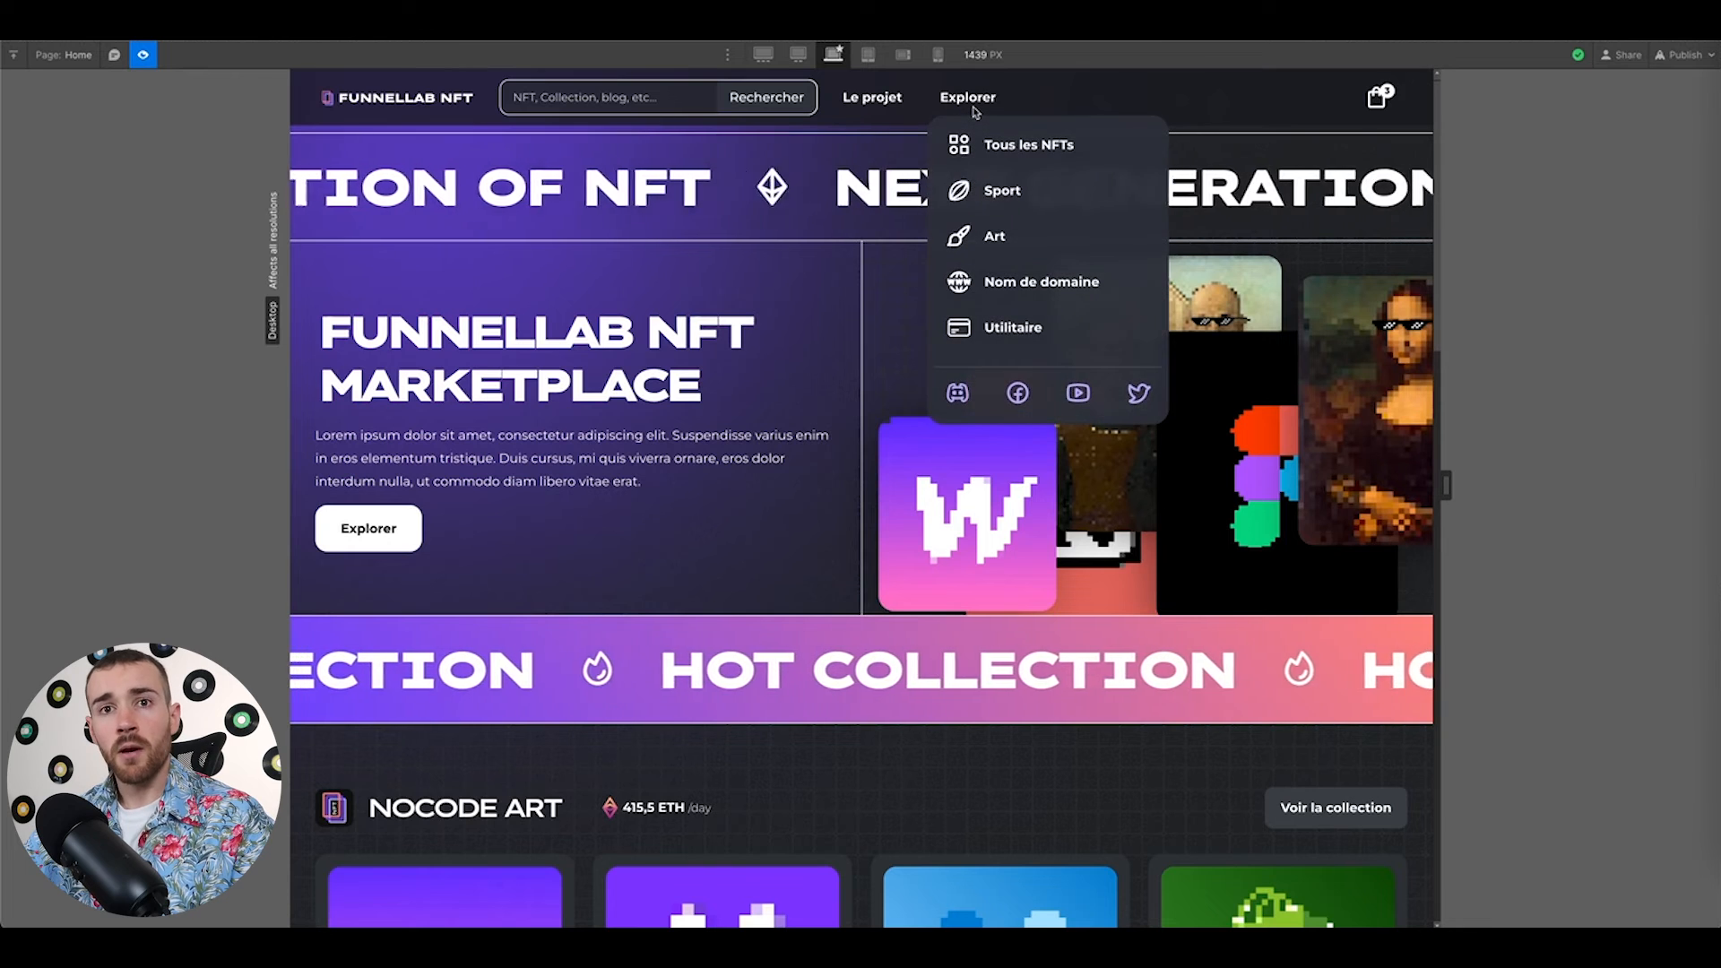
click(974, 105)
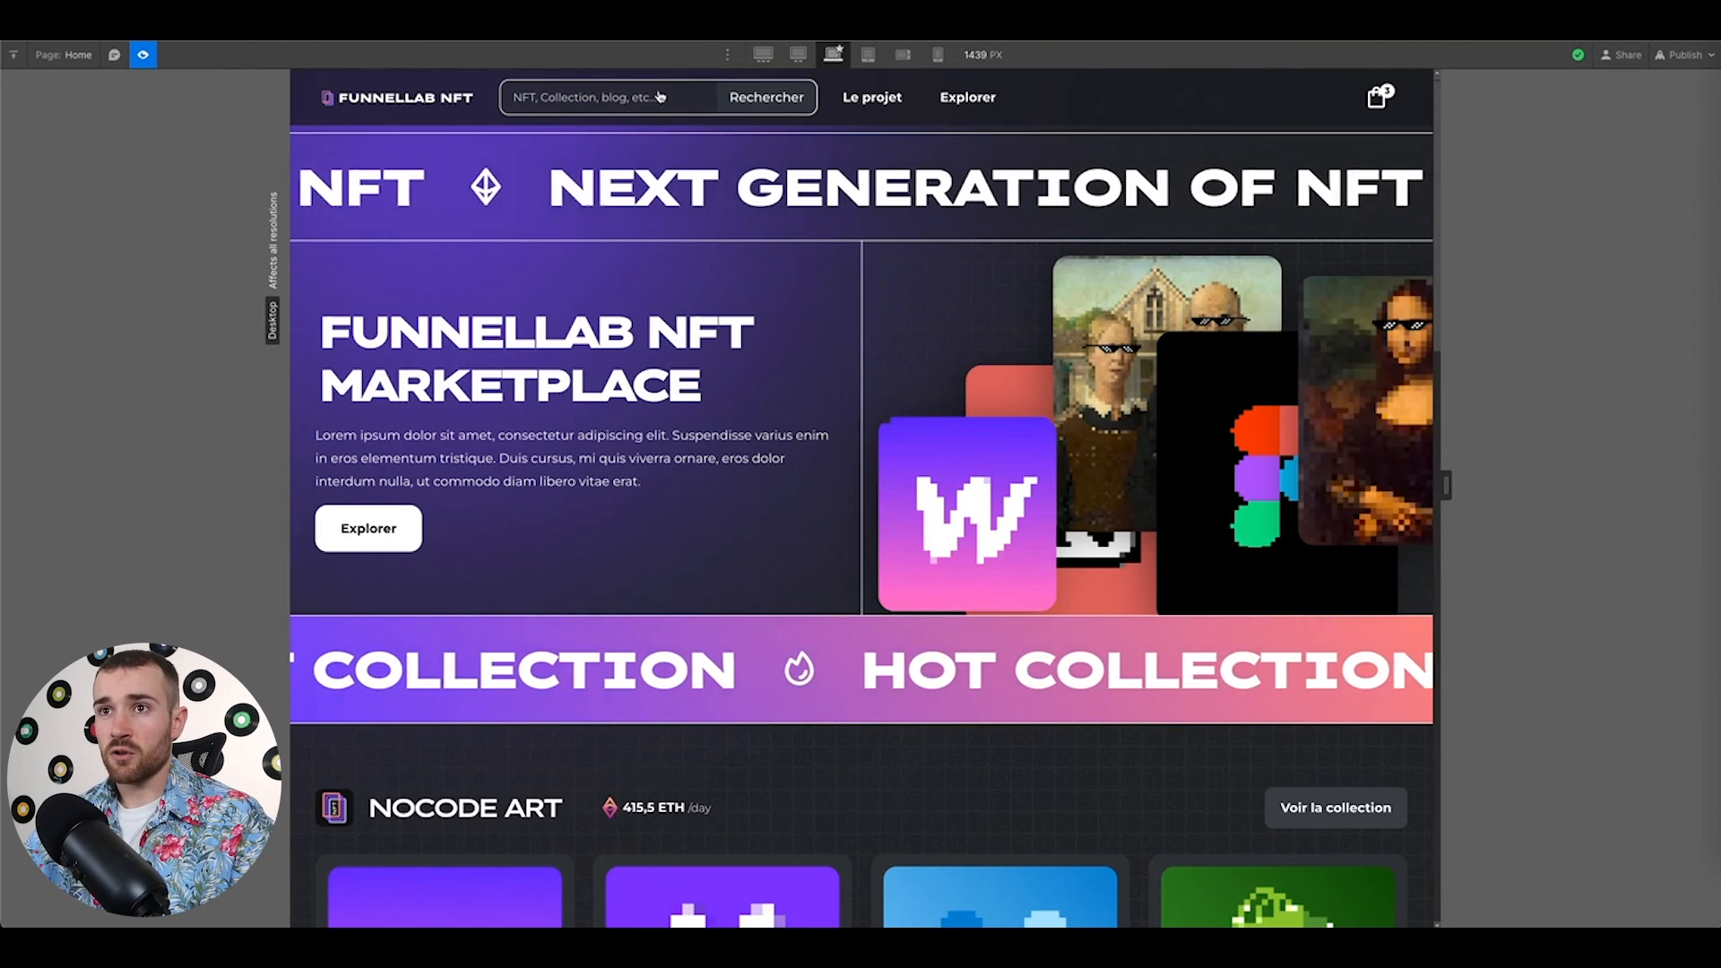
Leave the preview and set the navbar dropdown's close delay to 300 ms in its element settings
click(143, 55)
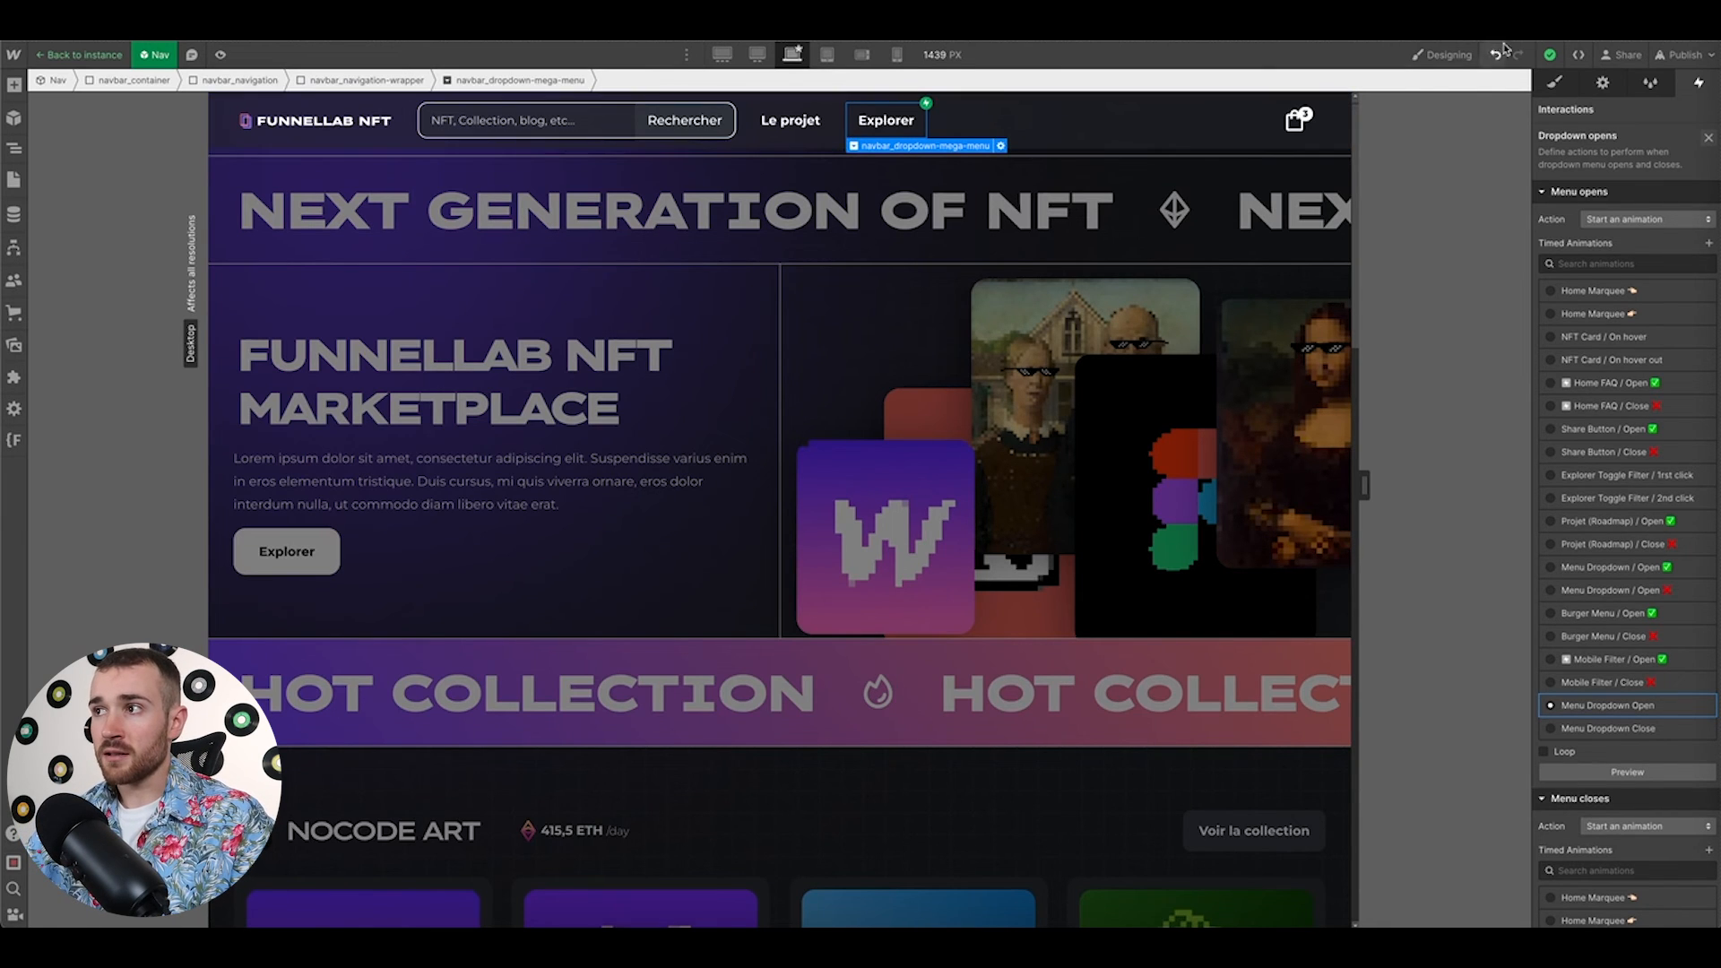
click(1603, 83)
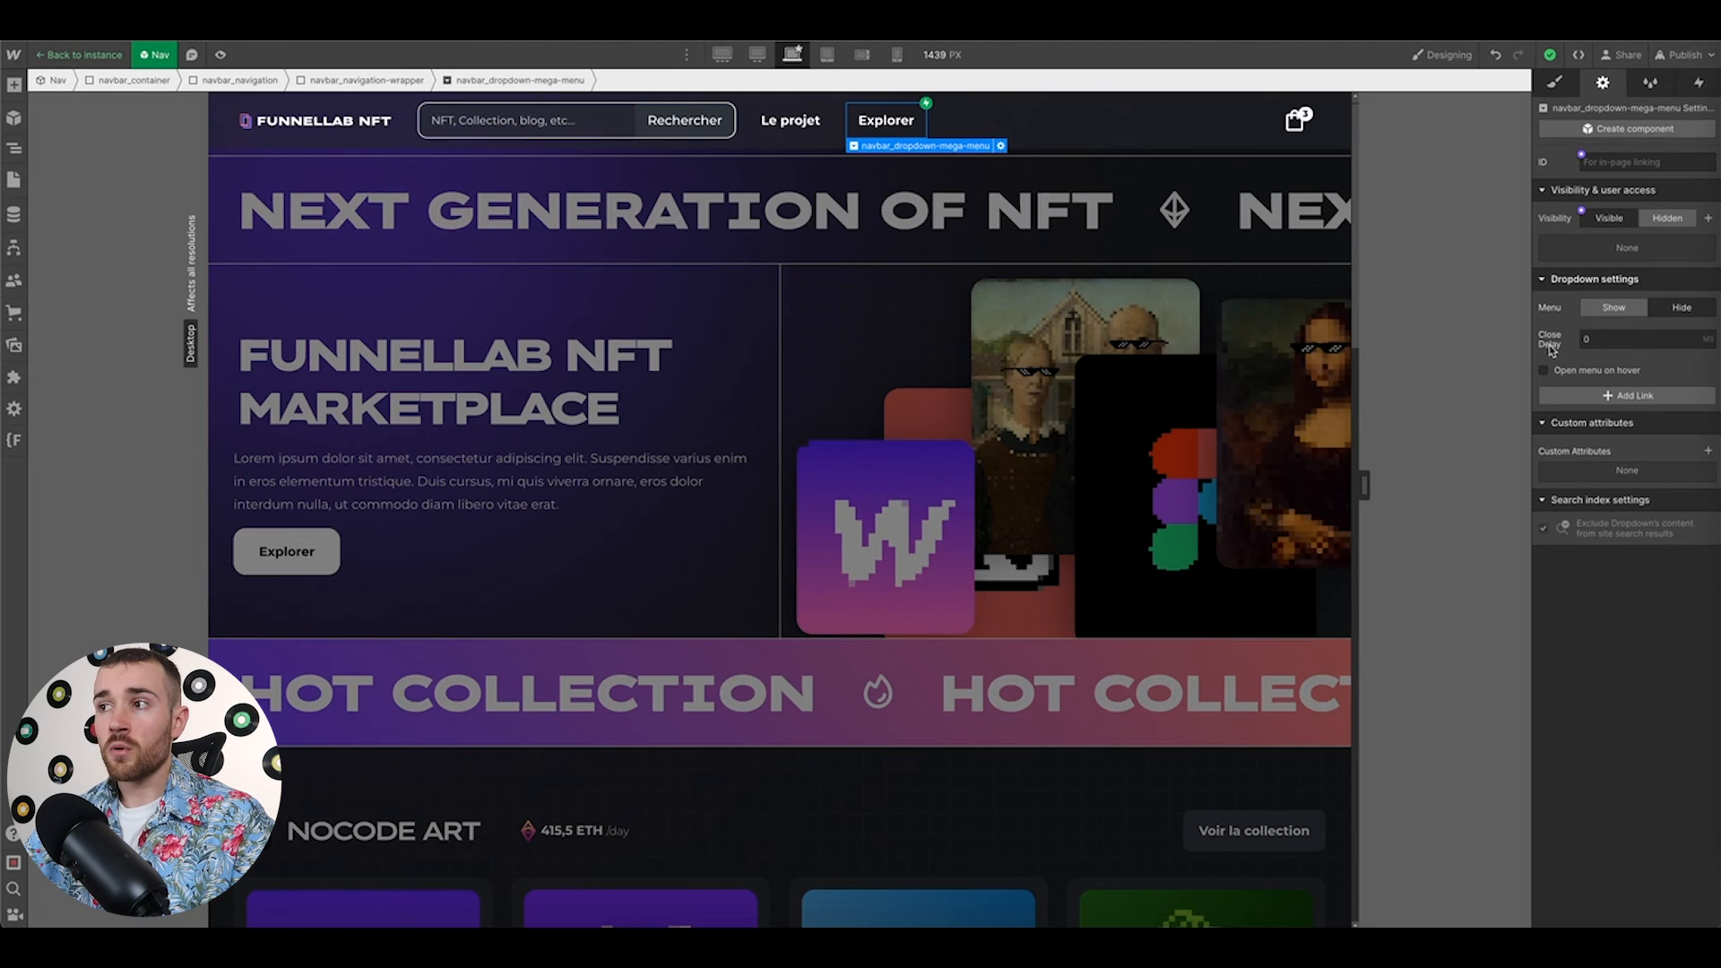
click(1601, 341)
text(300)
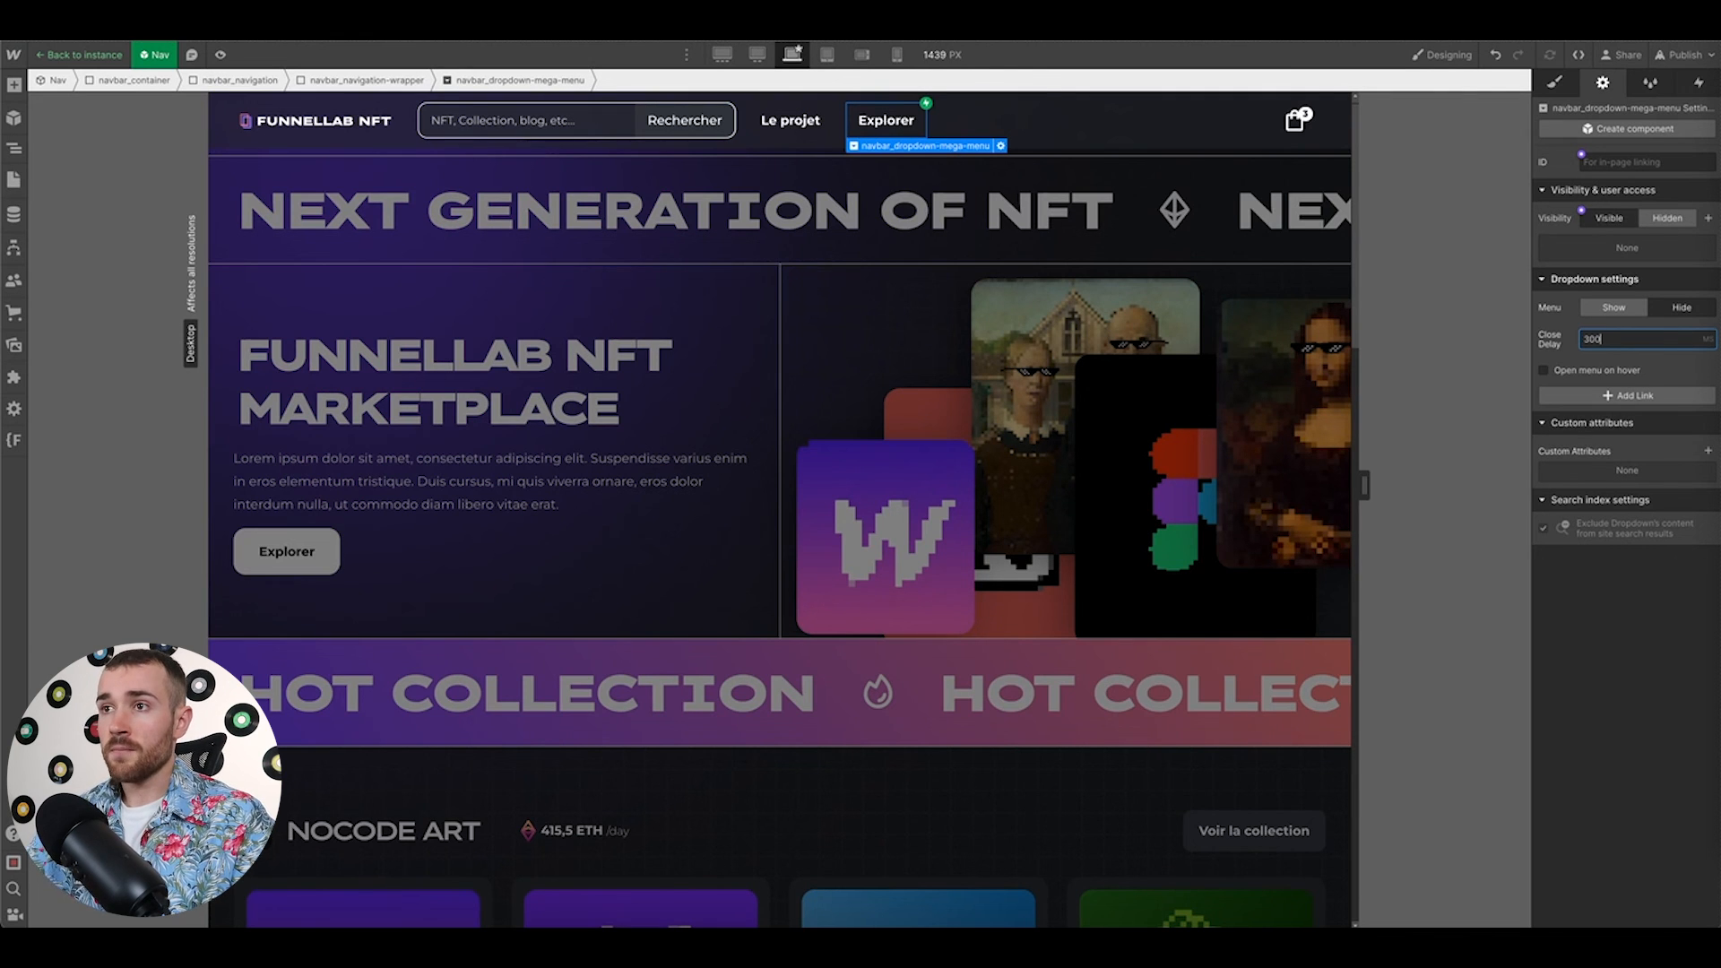
Preview the page again and open and close the Explorer dropdown repeatedly to check both animations with the close delay
click(220, 54)
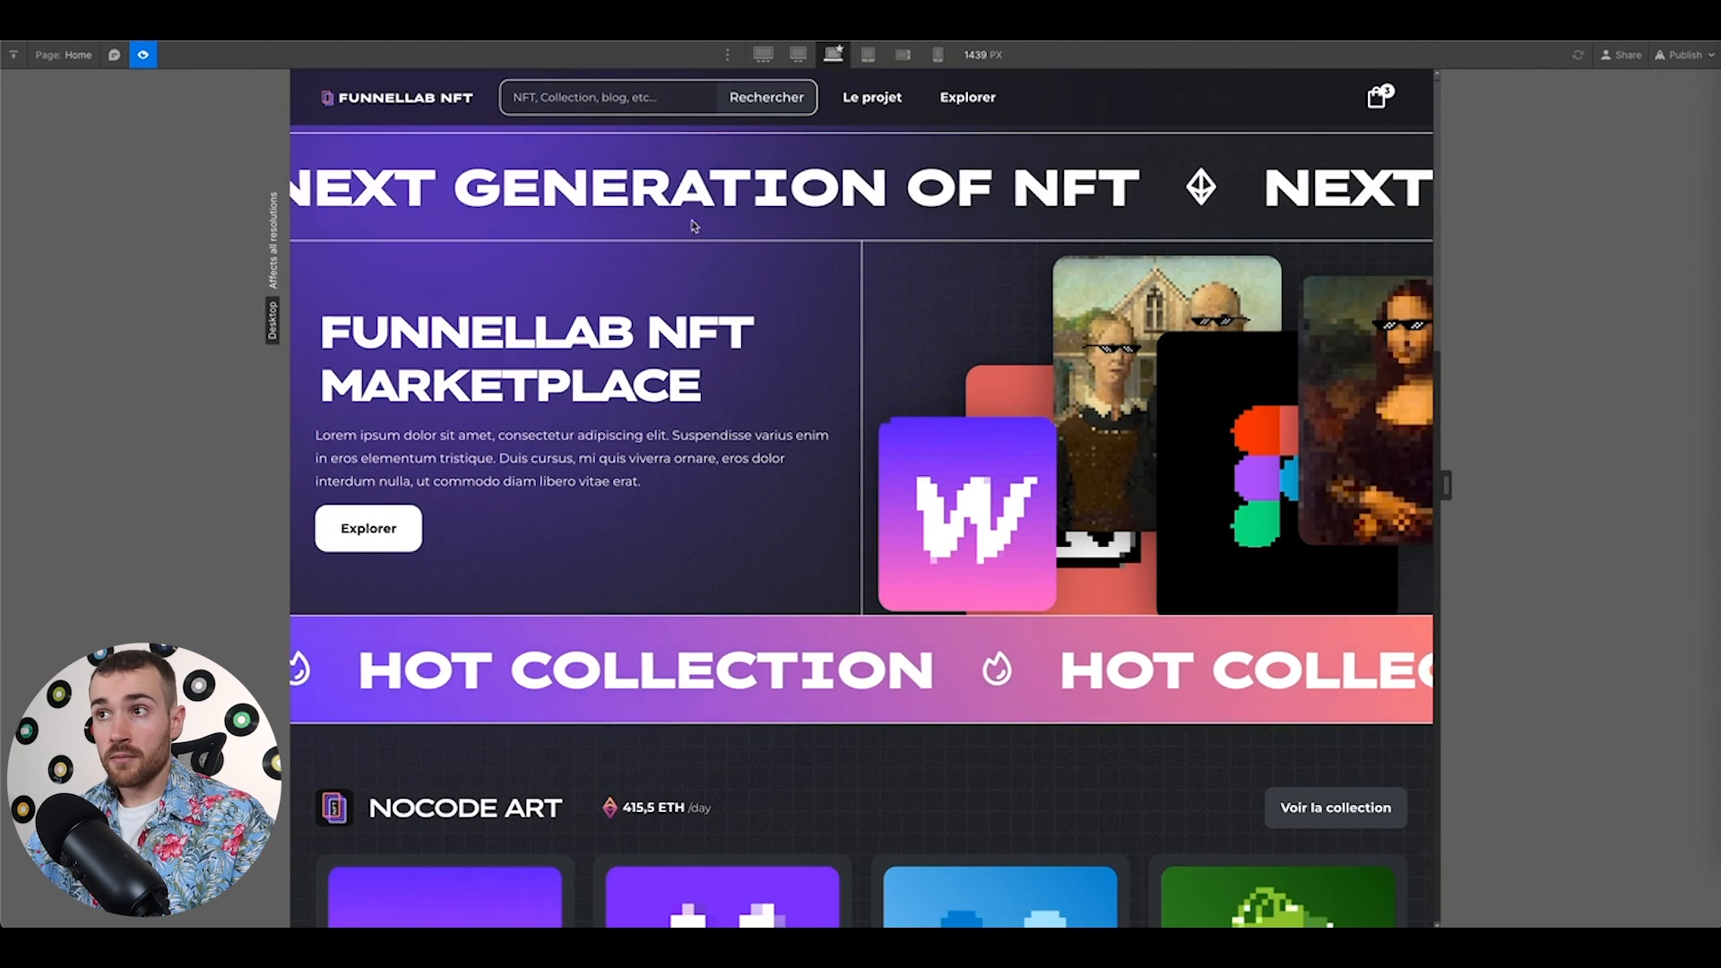
click(949, 104)
click(952, 105)
click(956, 108)
click(955, 108)
click(955, 108)
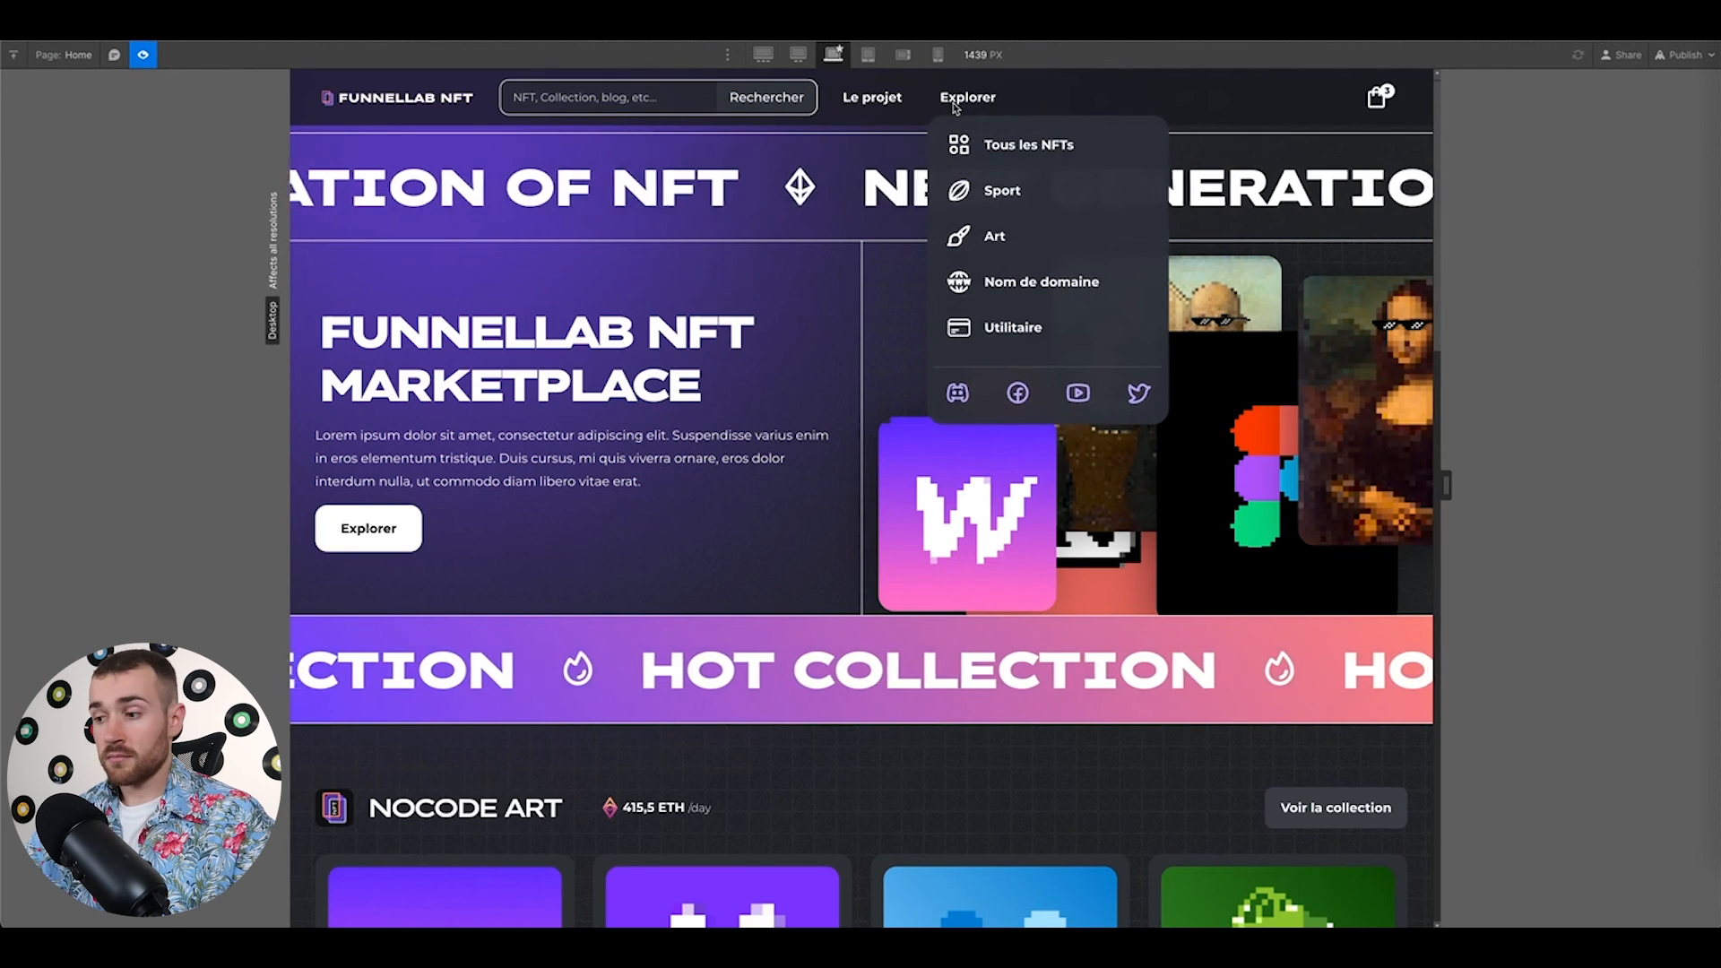